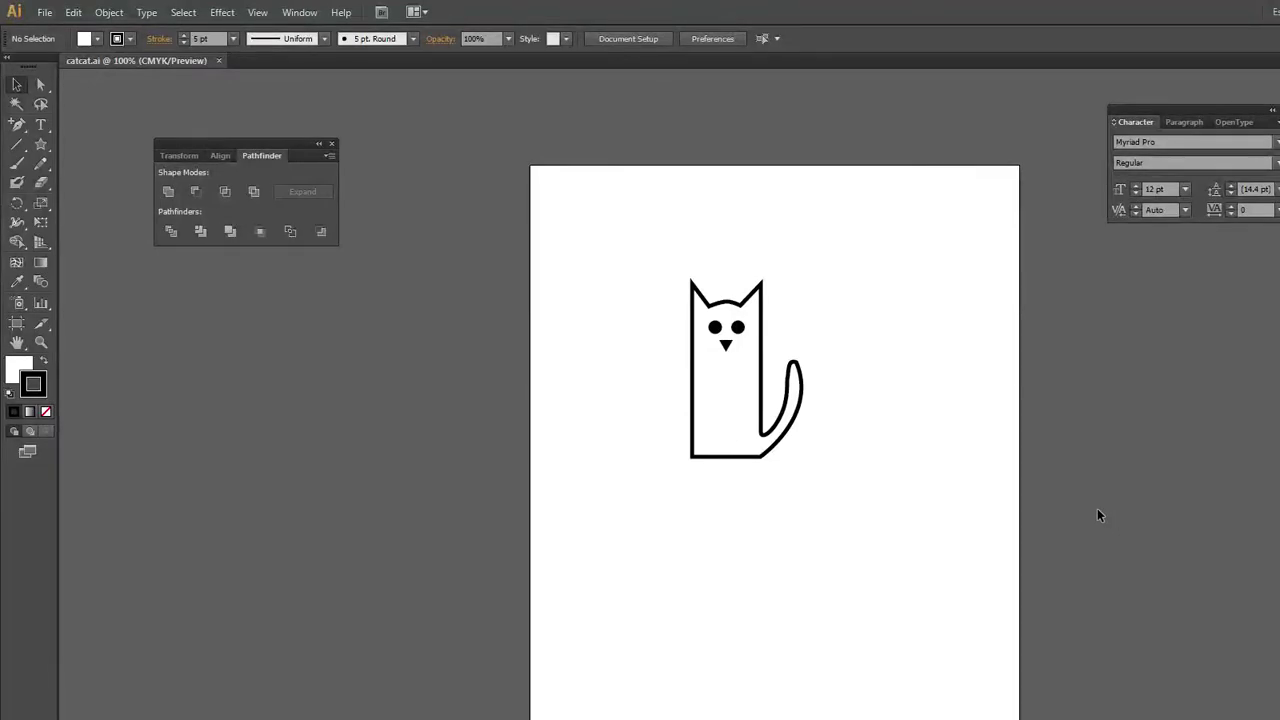
# Select the cat outline, both eyes and the nose in catcat.ai to confirm they are separate shapes.
pyautogui.click(697, 364)
pyautogui.click(715, 328)
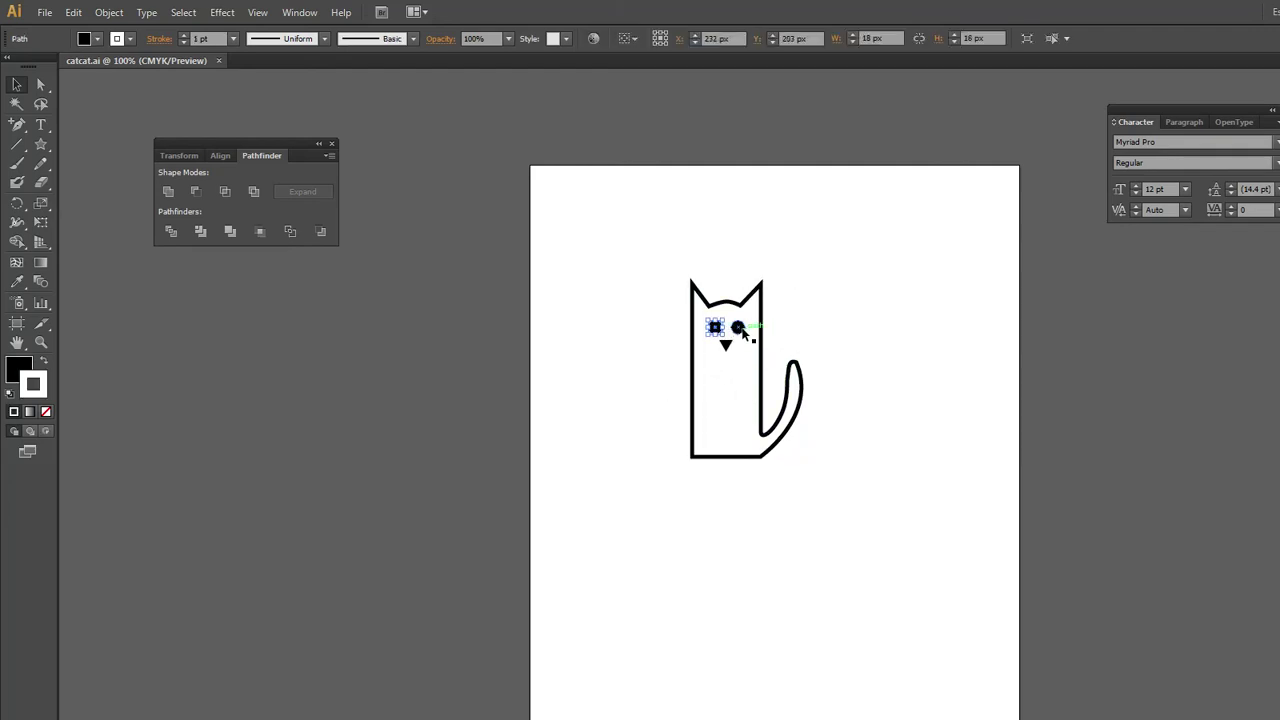
pyautogui.click(737, 328)
pyautogui.click(726, 344)
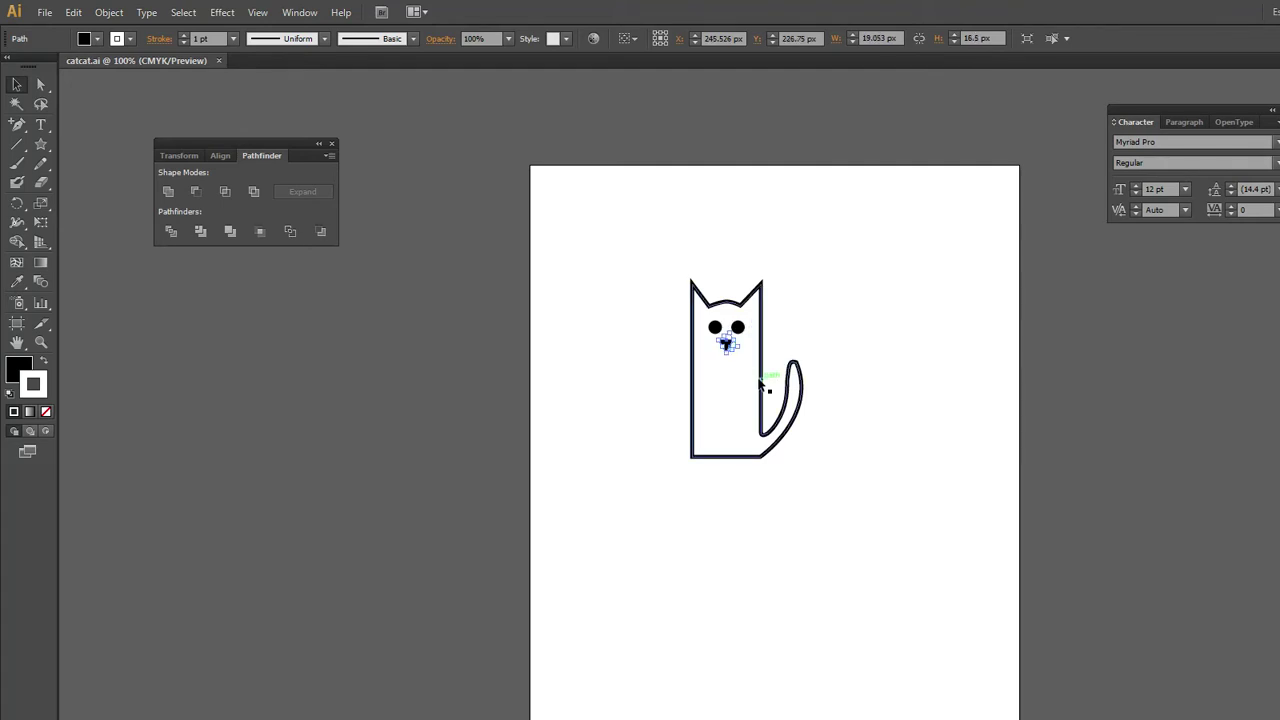
pyautogui.click(760, 382)
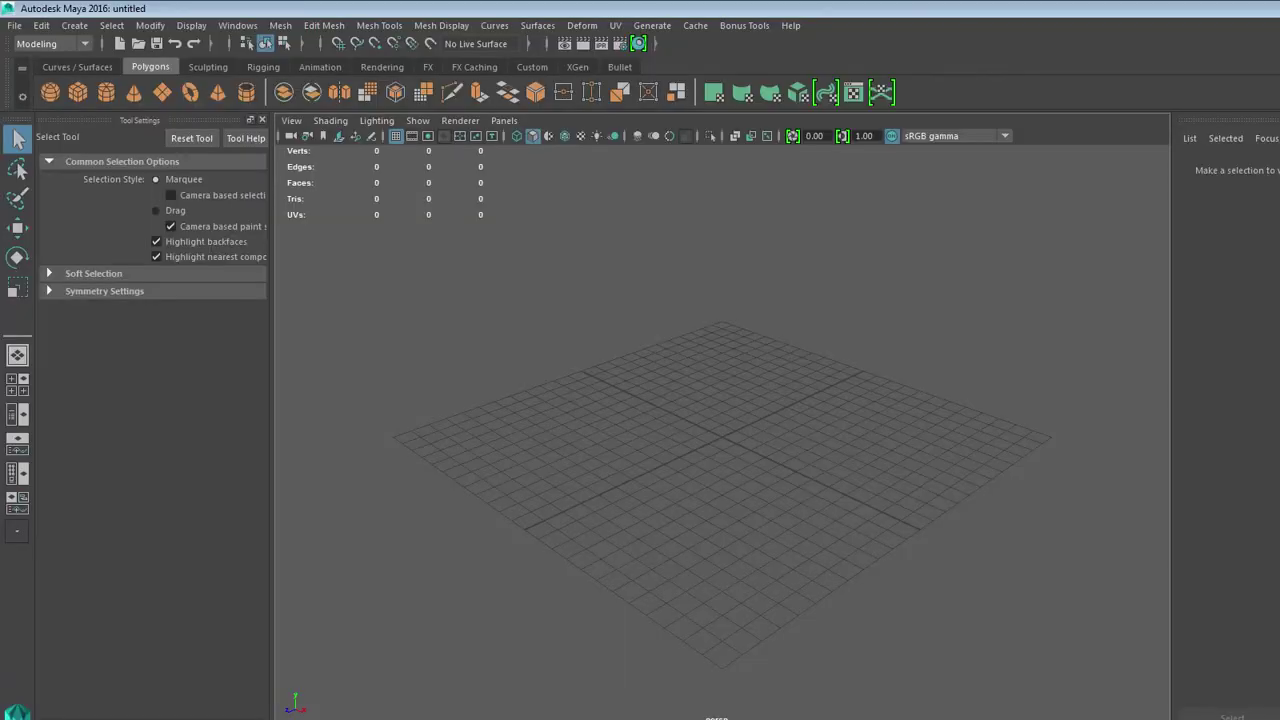
pyautogui.click(15, 26)
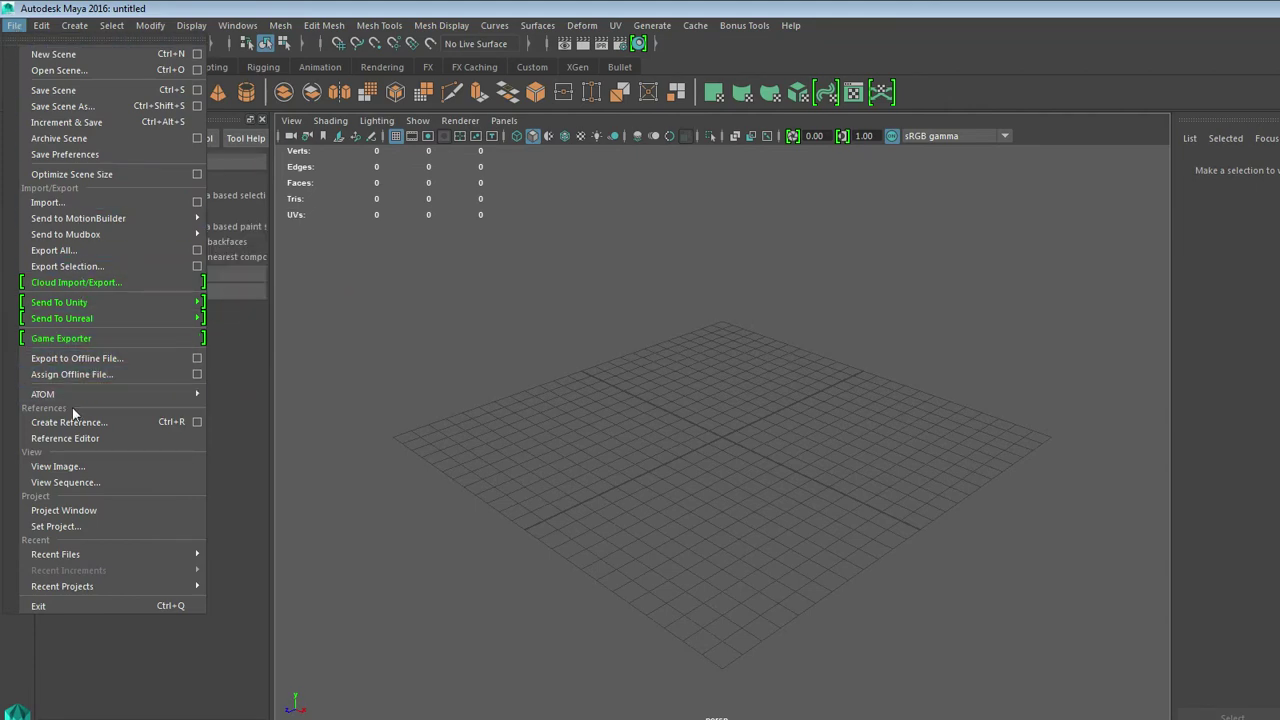
pyautogui.click(71, 514)
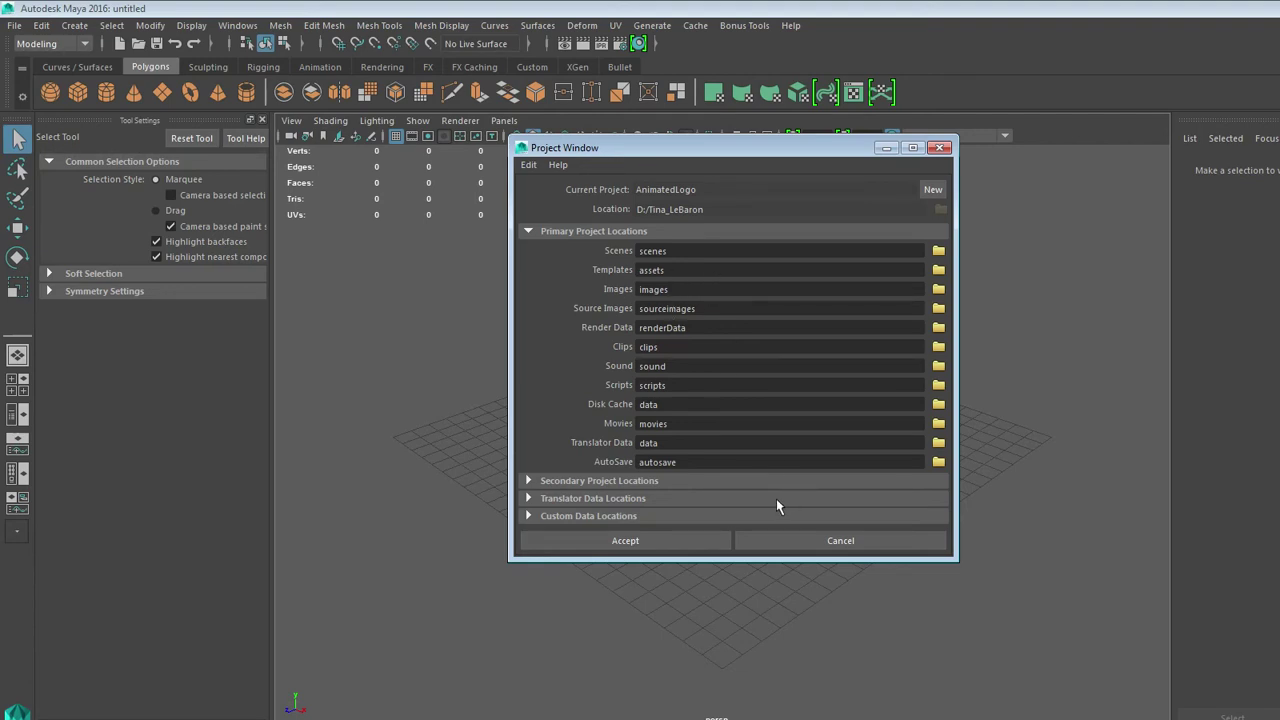
pyautogui.click(843, 546)
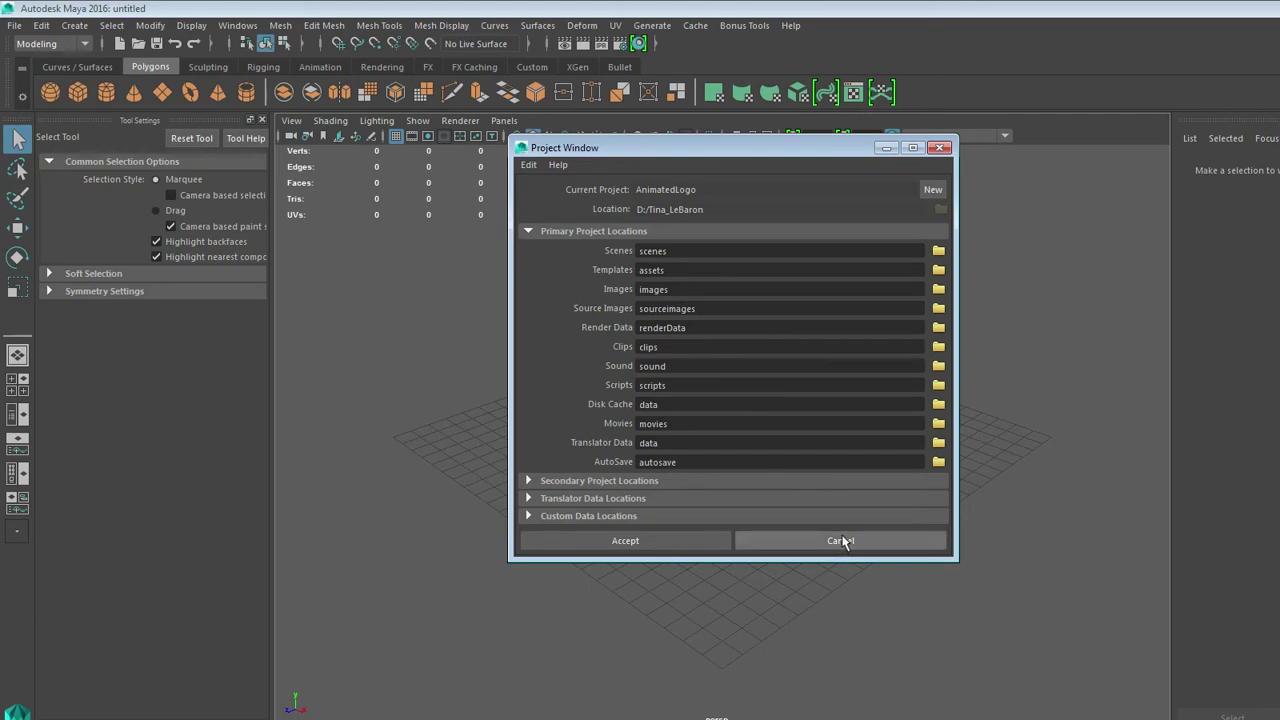
pyautogui.click(236, 27)
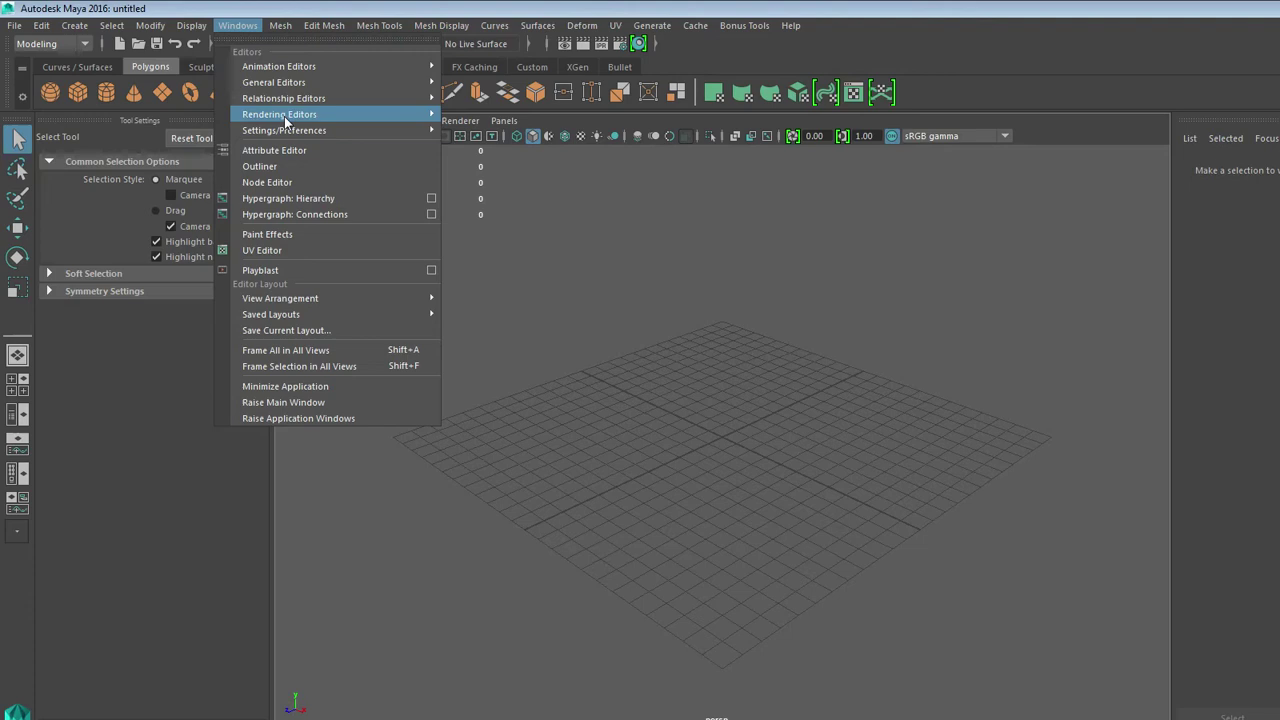
# In Maya Preferences, set the Time unit to NTSC (30 fps), review Files/Projects, and save.
pyautogui.moveTo(400, 130)
pyautogui.click(493, 143)
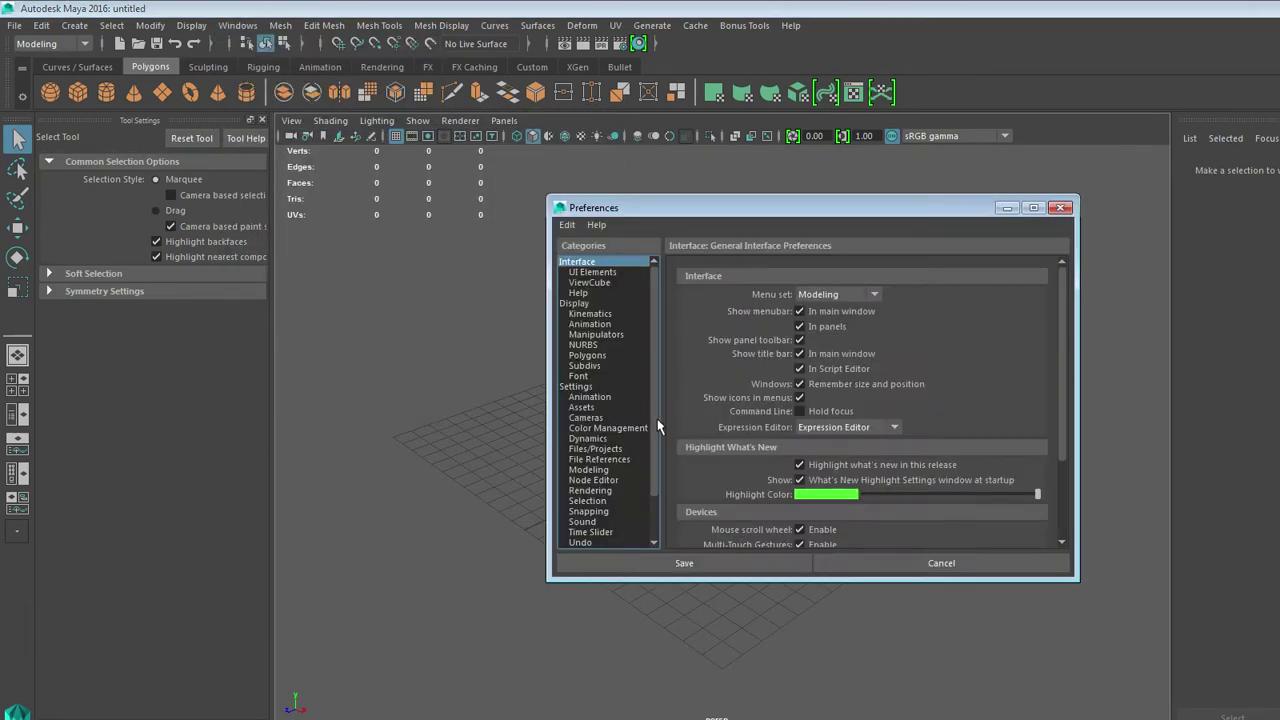
pyautogui.scroll(-2, 655, 430)
pyautogui.click(580, 490)
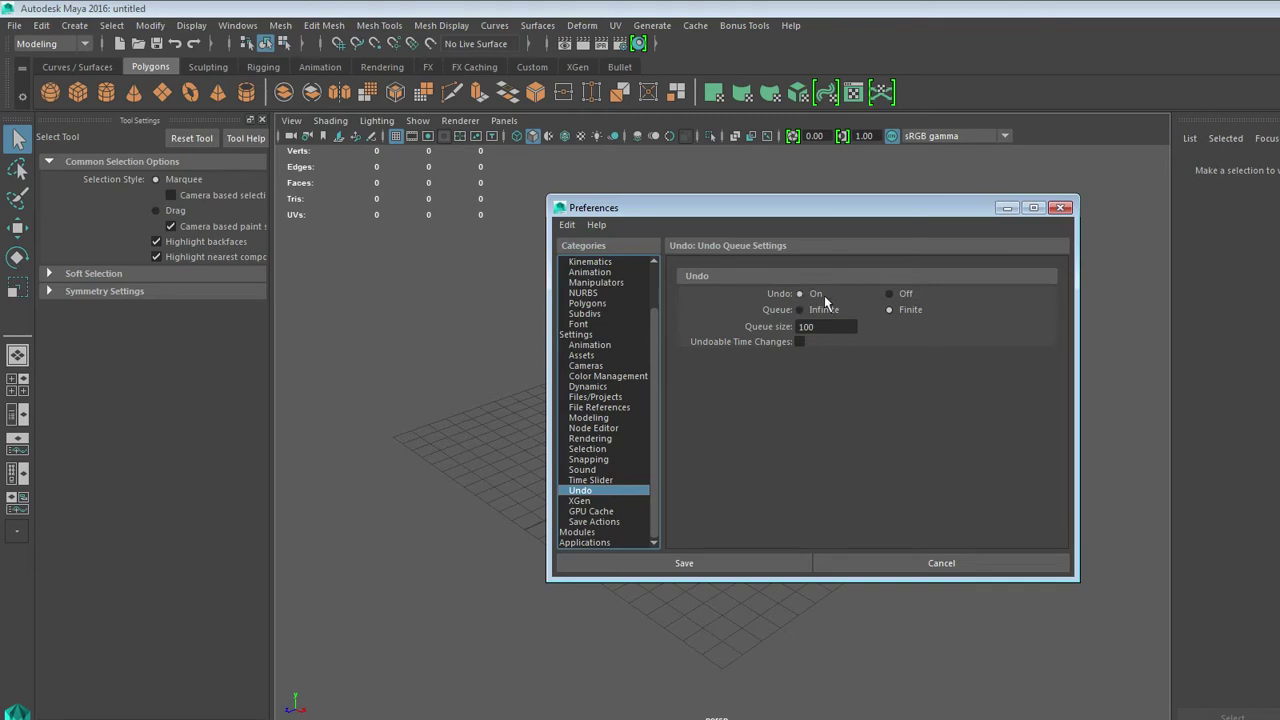
pyautogui.click(604, 335)
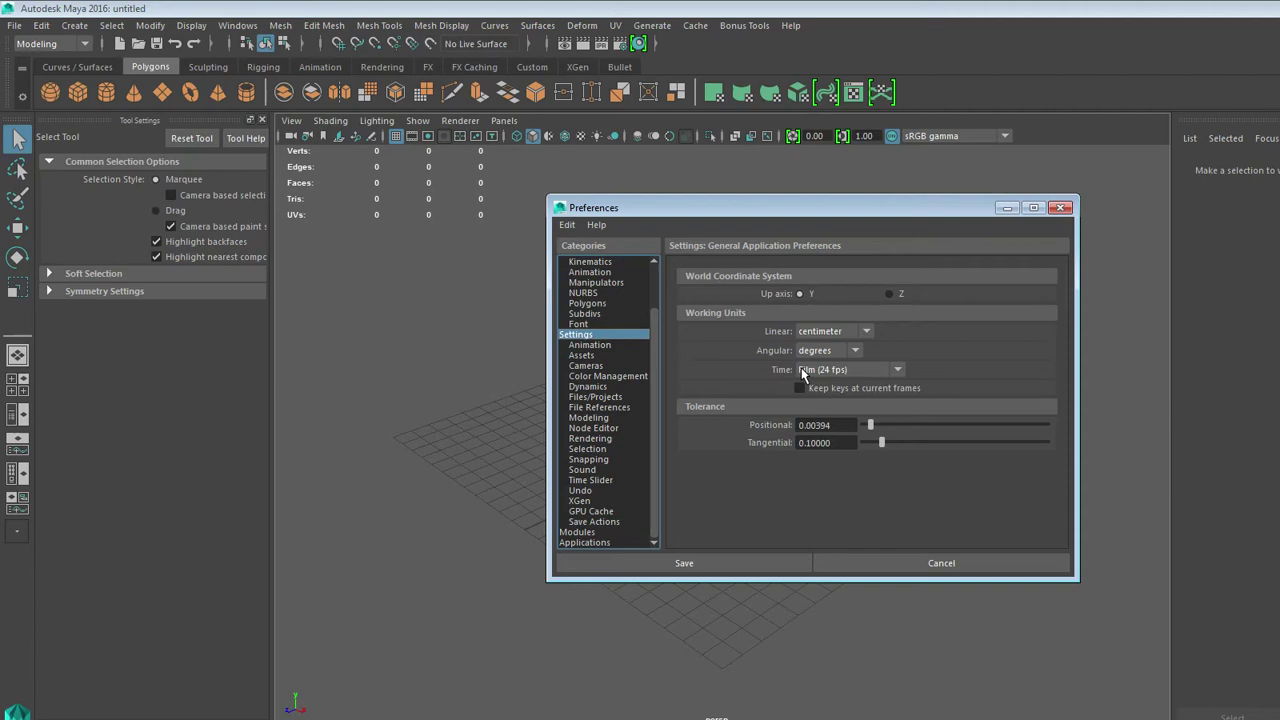
pyautogui.click(838, 372)
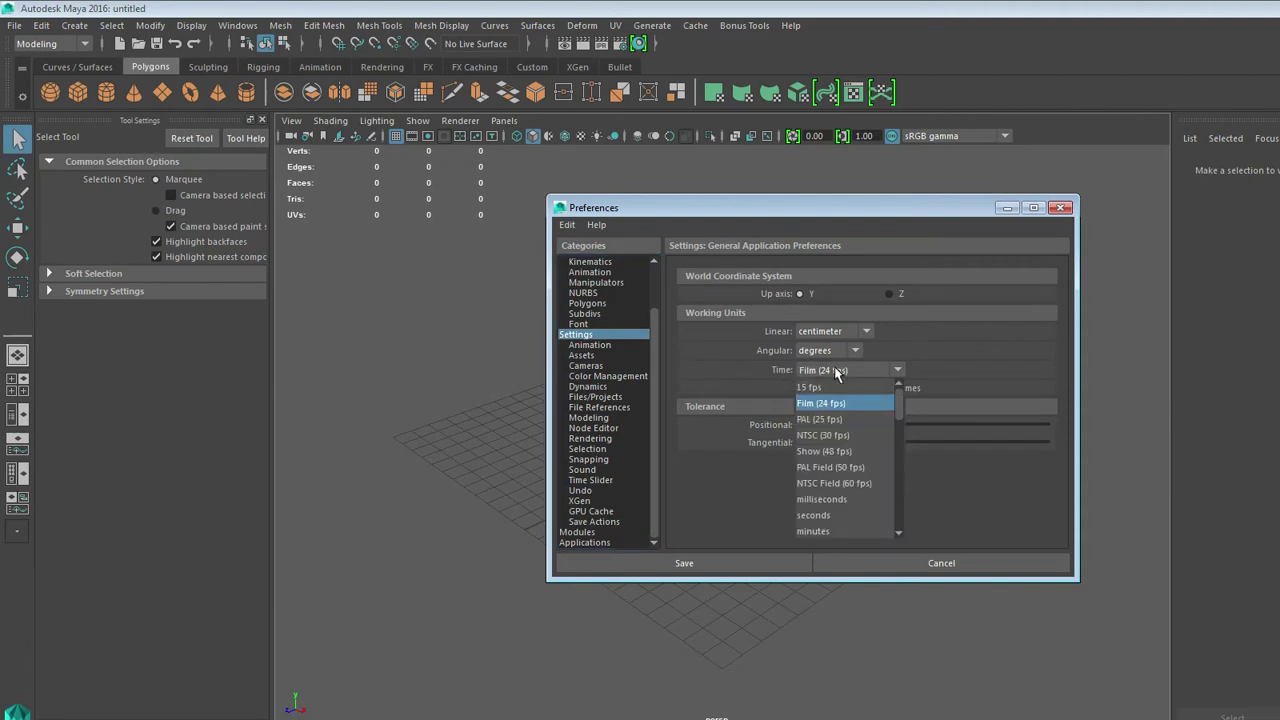
pyautogui.click(824, 438)
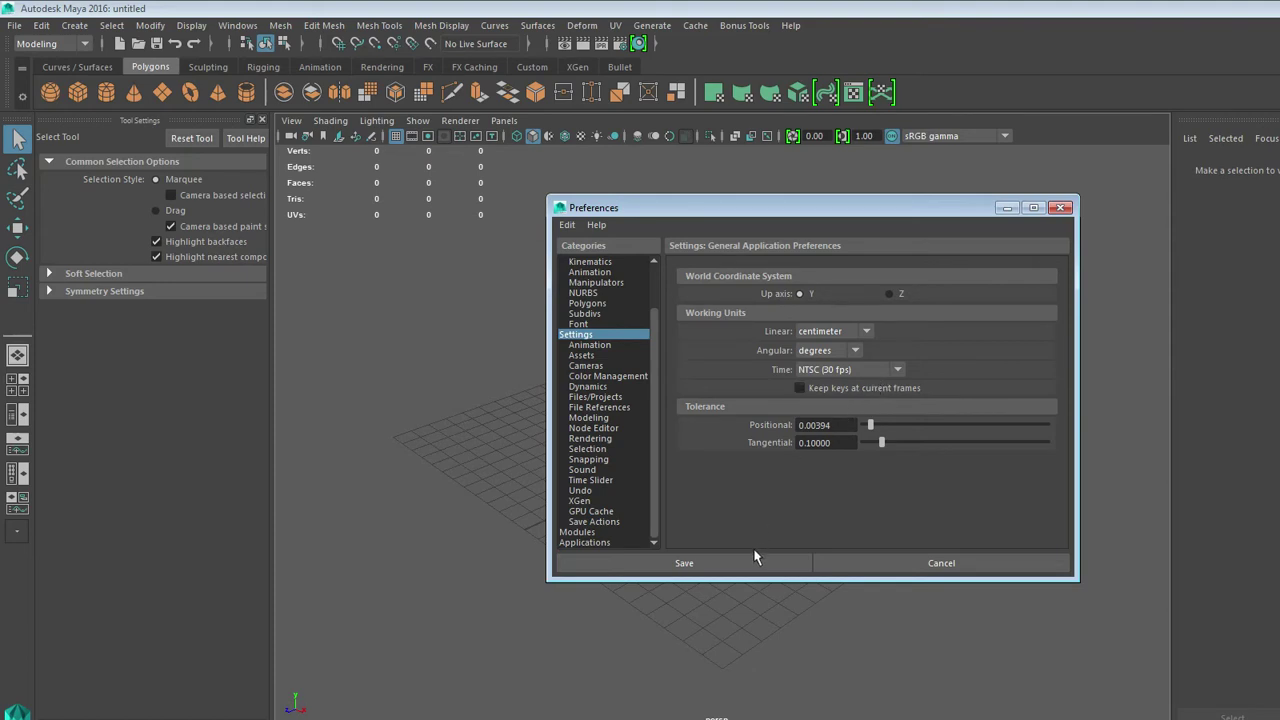
pyautogui.click(595, 398)
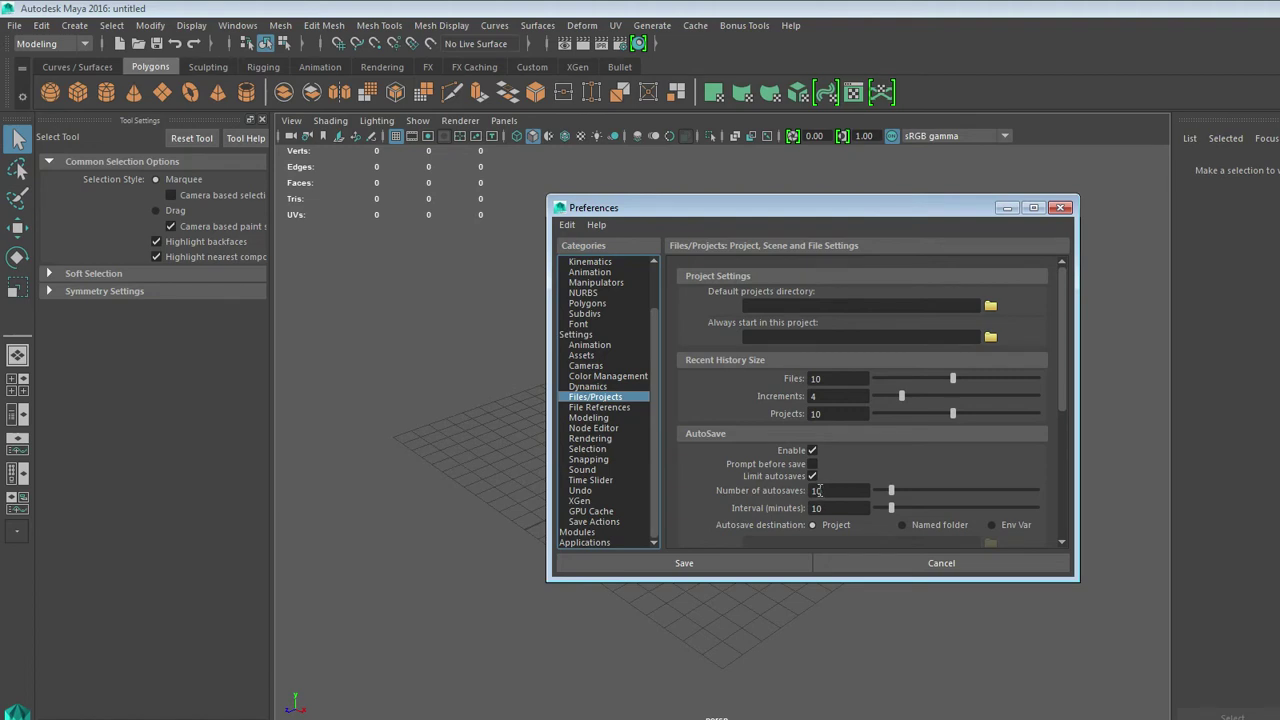
pyautogui.click(717, 564)
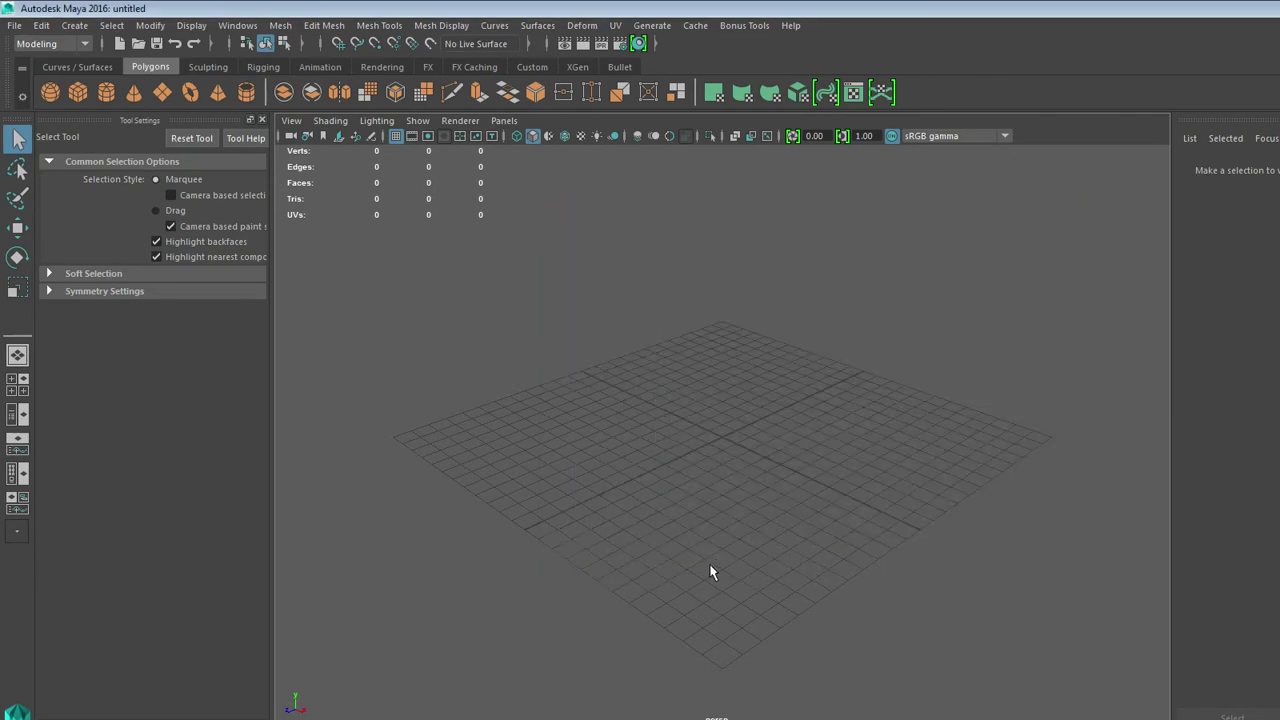
# Create an Adobe Illustrator Object as Bevel with reset default settings, choosing catcat_mayaexport.ai as source.
pyautogui.click(14, 25)
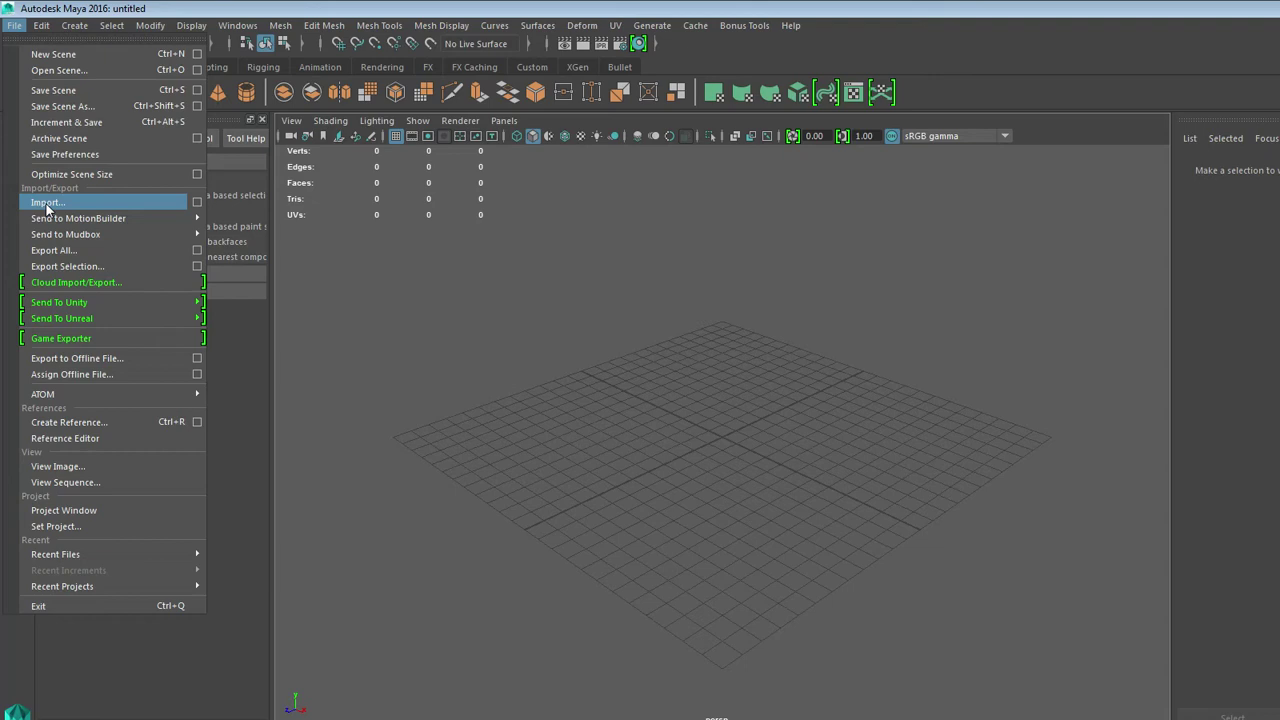
pyautogui.click(75, 27)
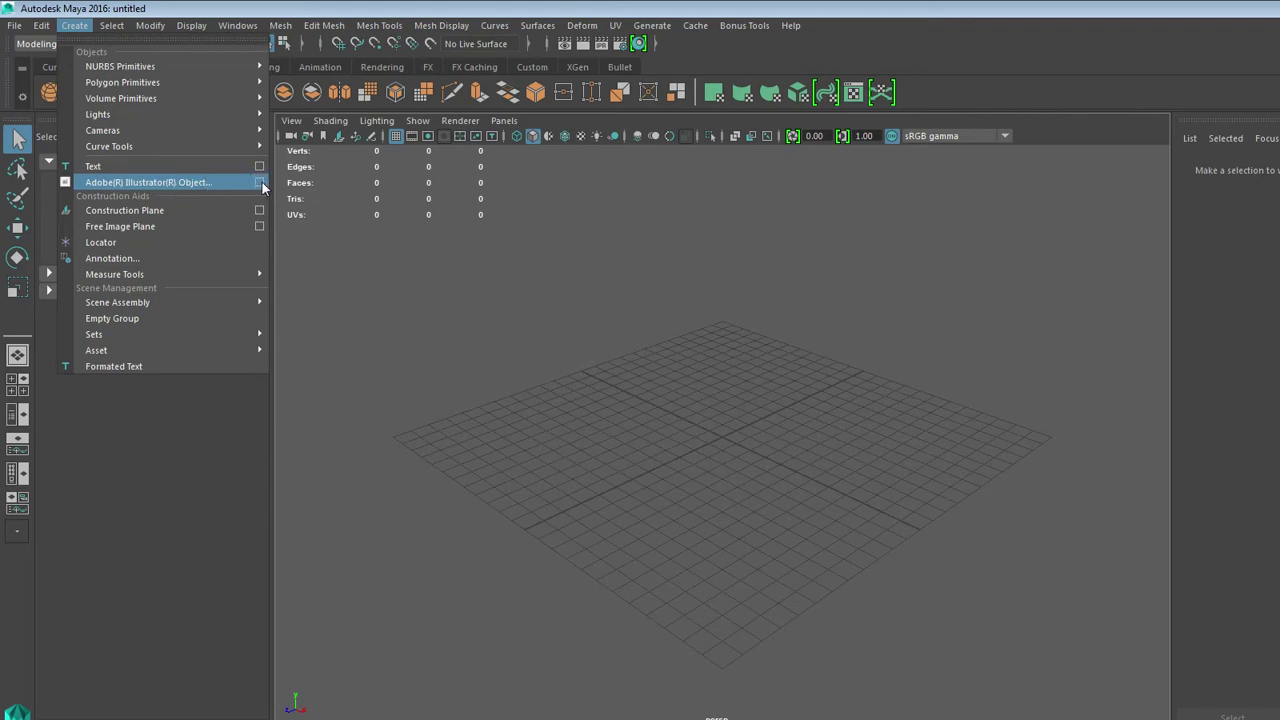
pyautogui.click(261, 183)
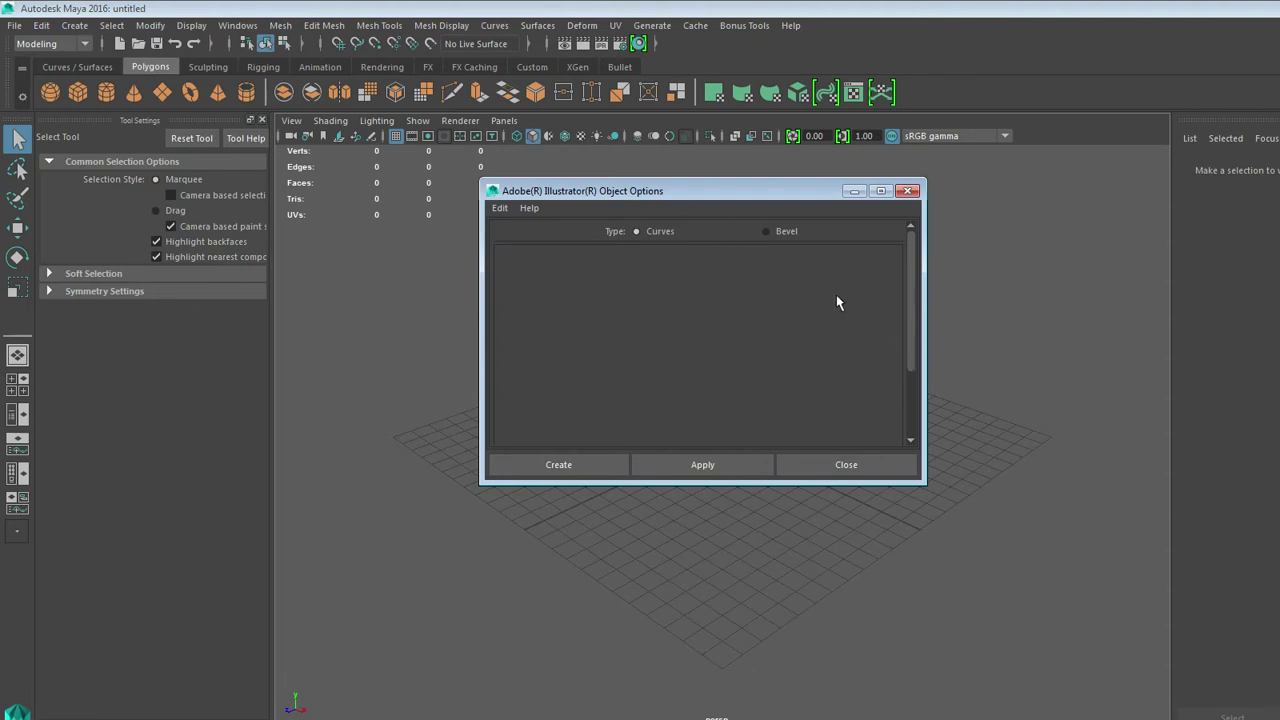
pyautogui.click(767, 234)
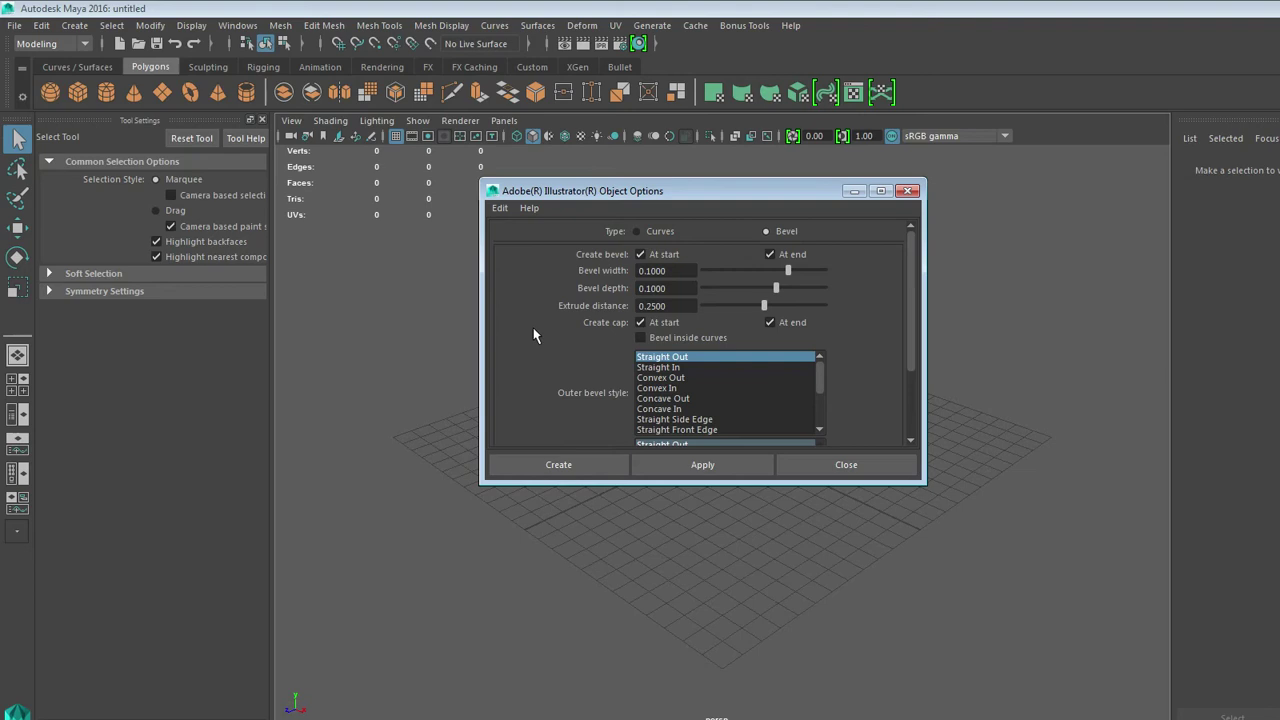
pyautogui.click(500, 209)
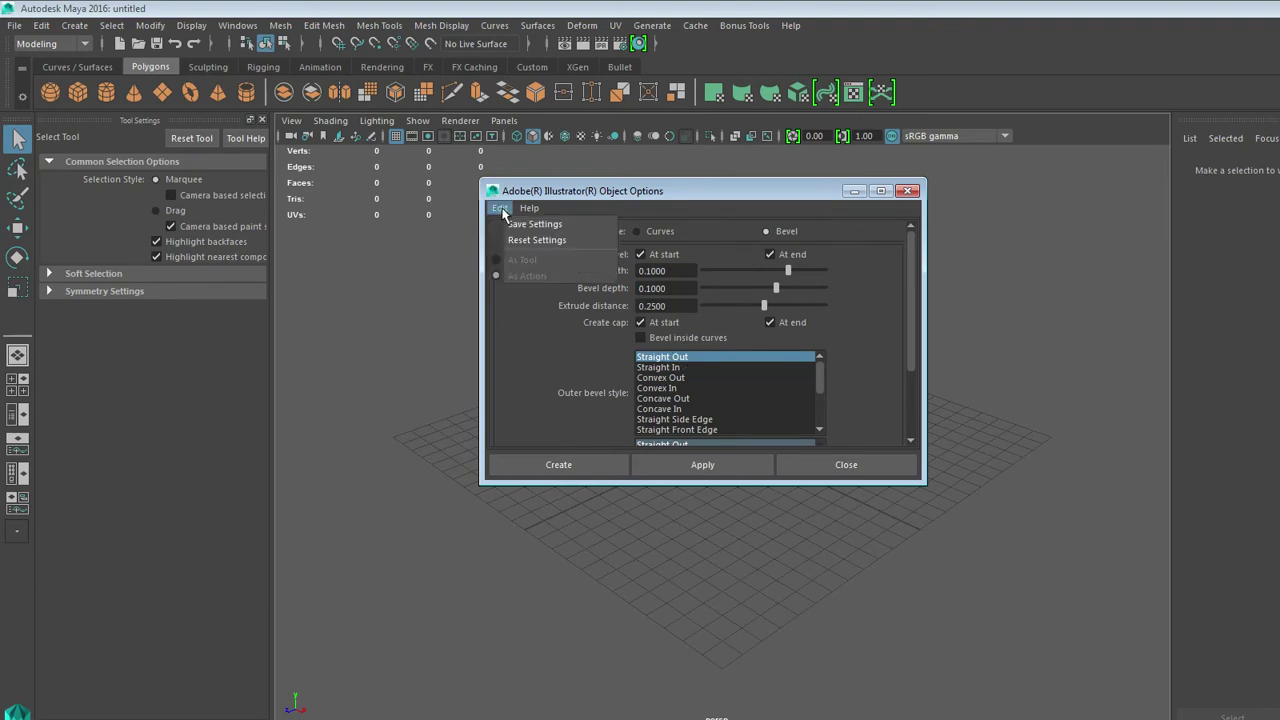
pyautogui.click(511, 241)
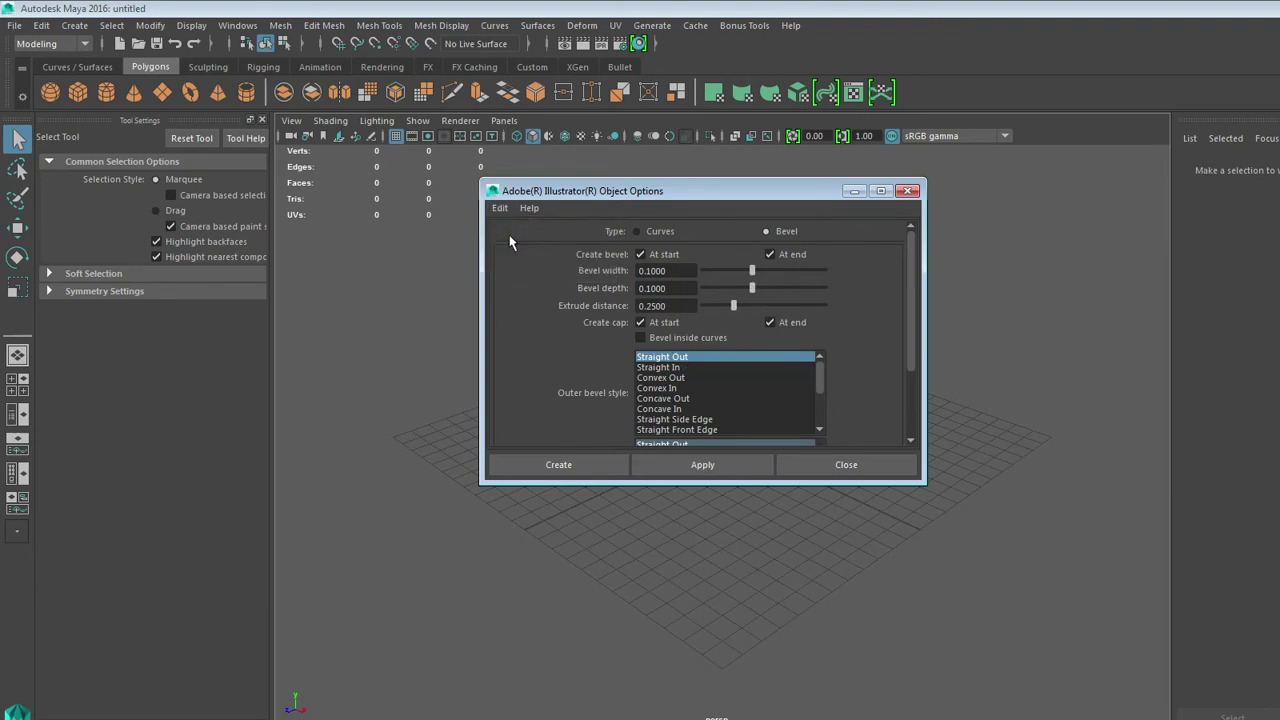
pyautogui.click(571, 467)
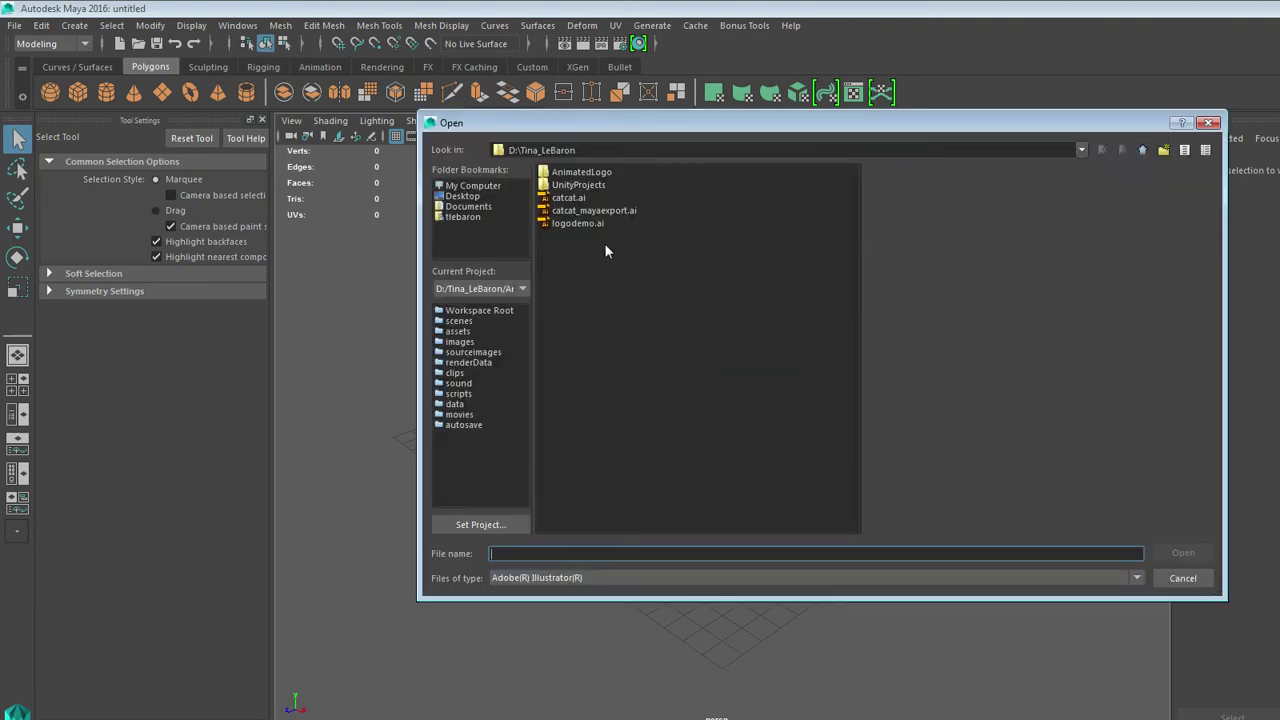
pyautogui.click(600, 211)
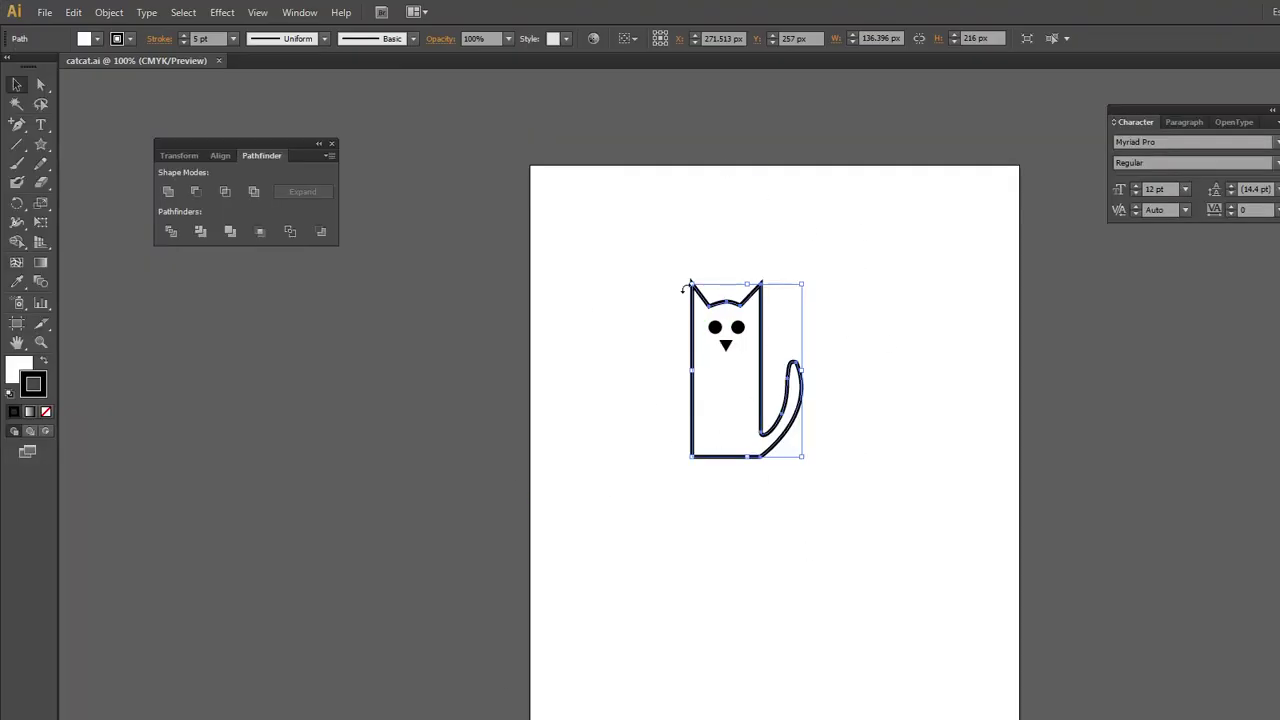
pyautogui.click(45, 12)
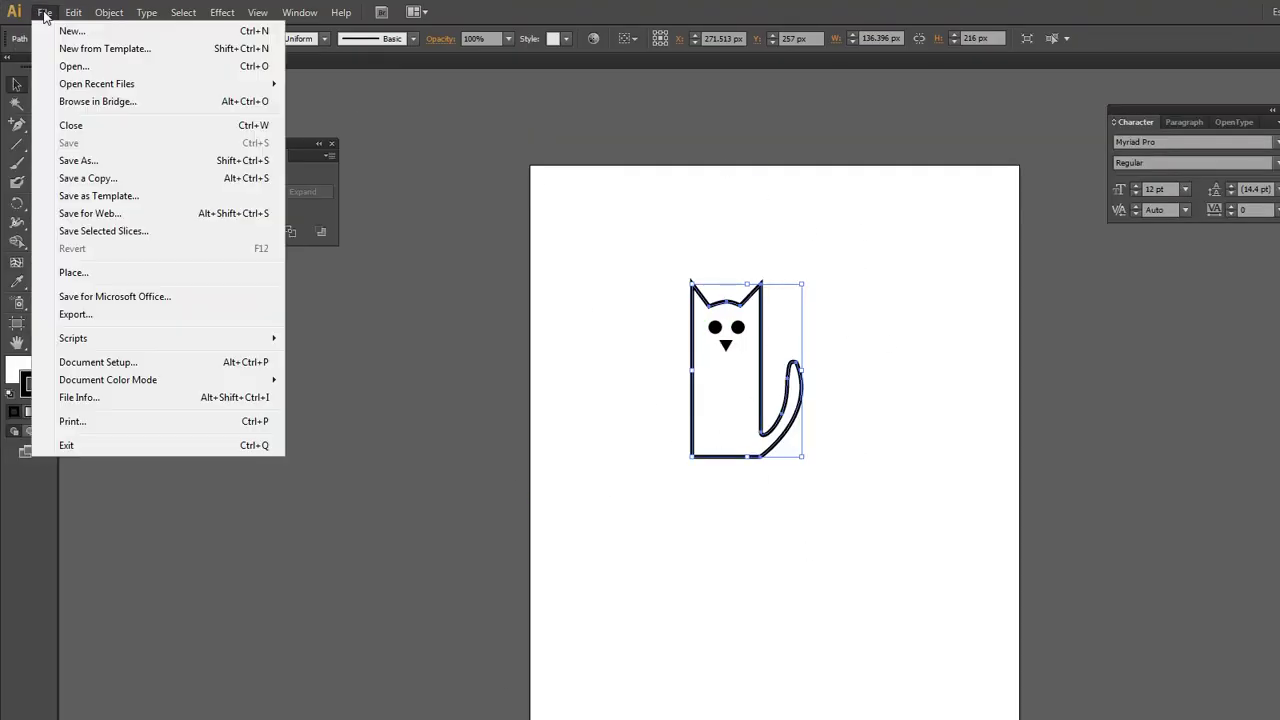
pyautogui.click(79, 163)
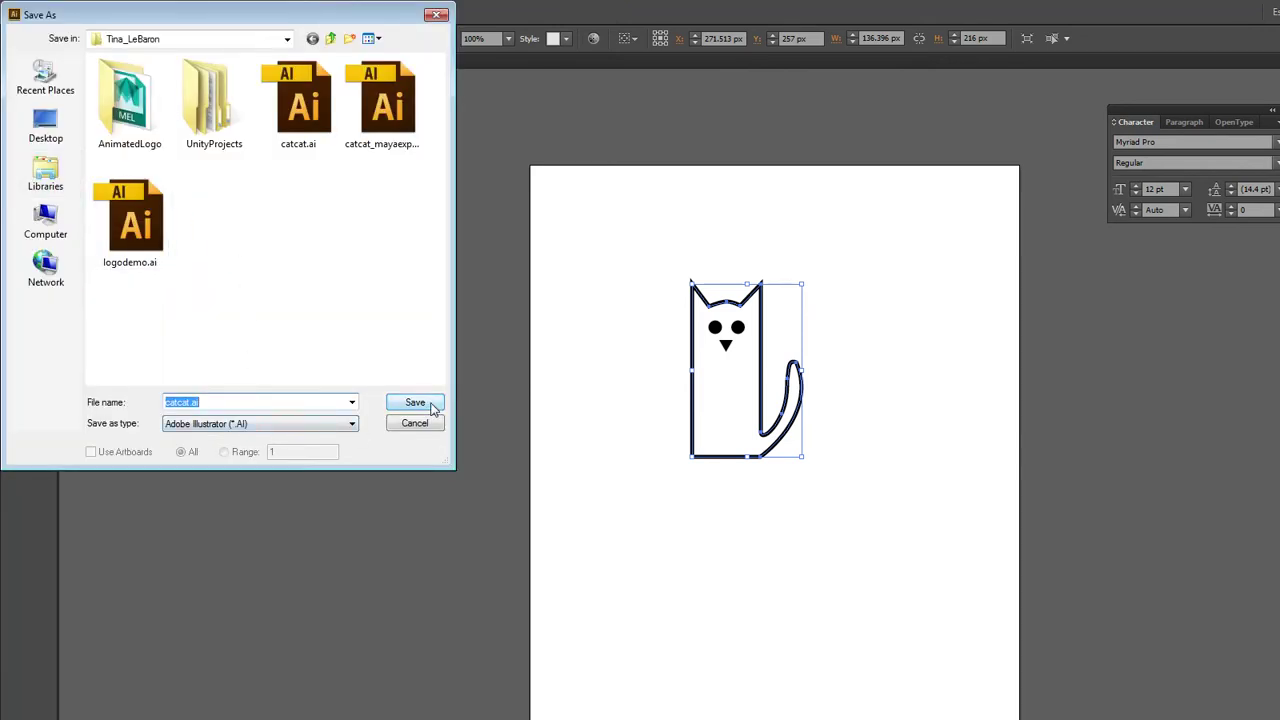
pyautogui.click(191, 405)
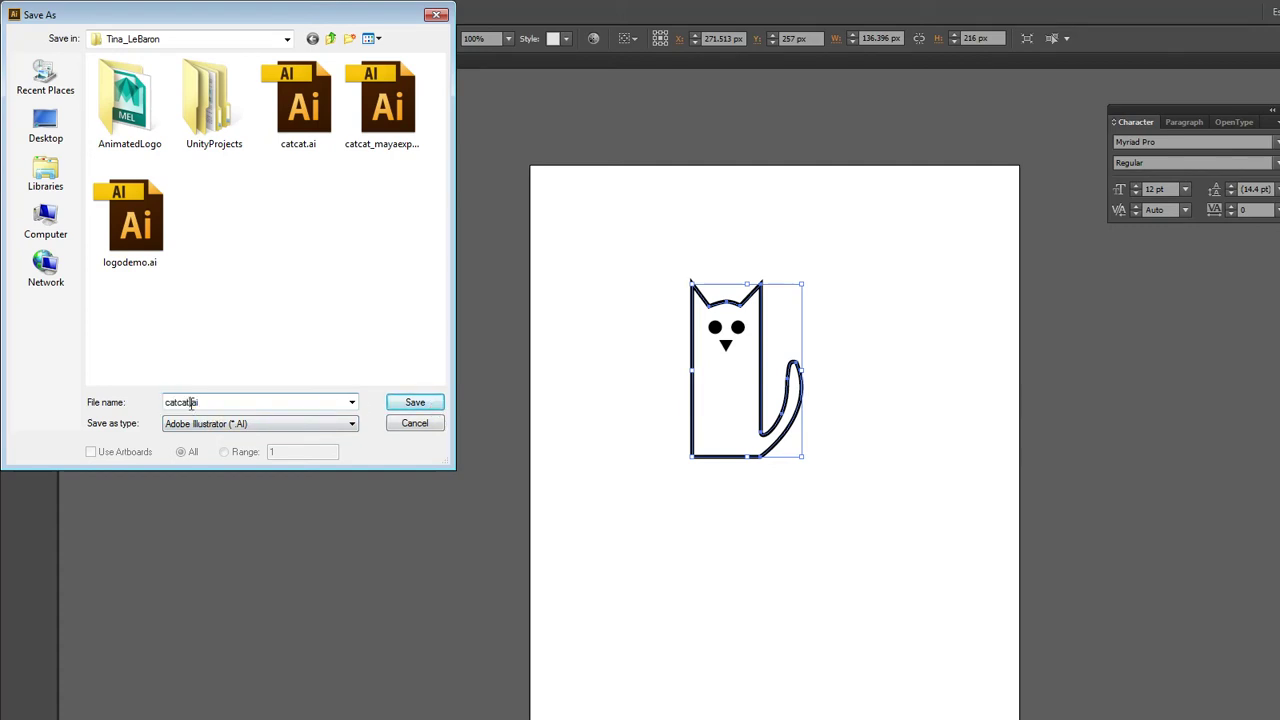
pyautogui.click(416, 406)
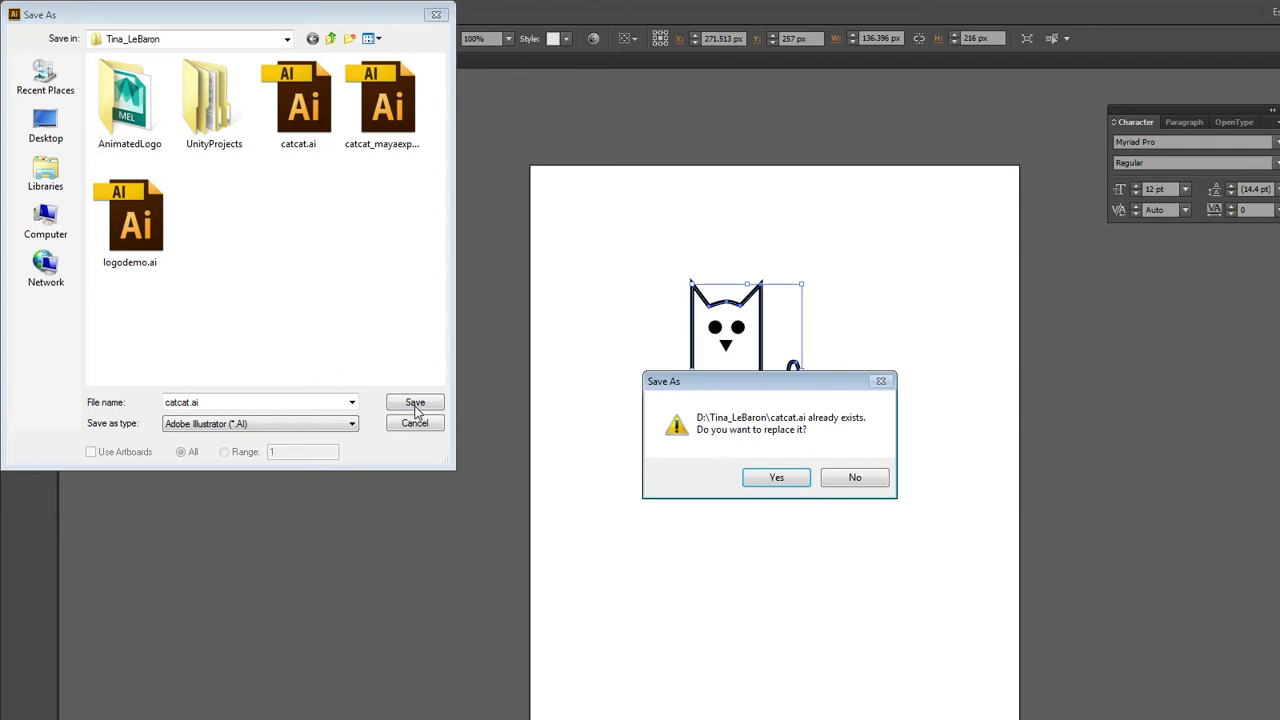
pyautogui.click(850, 478)
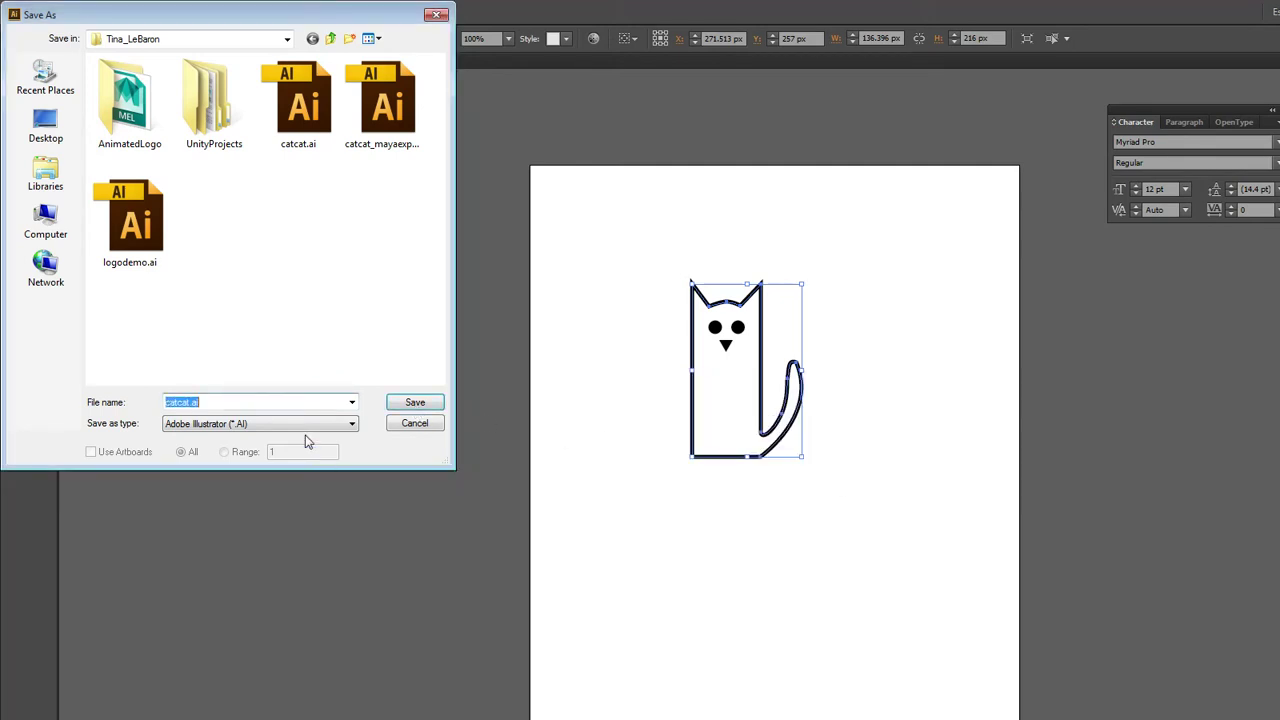
pyautogui.click(190, 407)
pyautogui.write('export2')
pyautogui.click(403, 404)
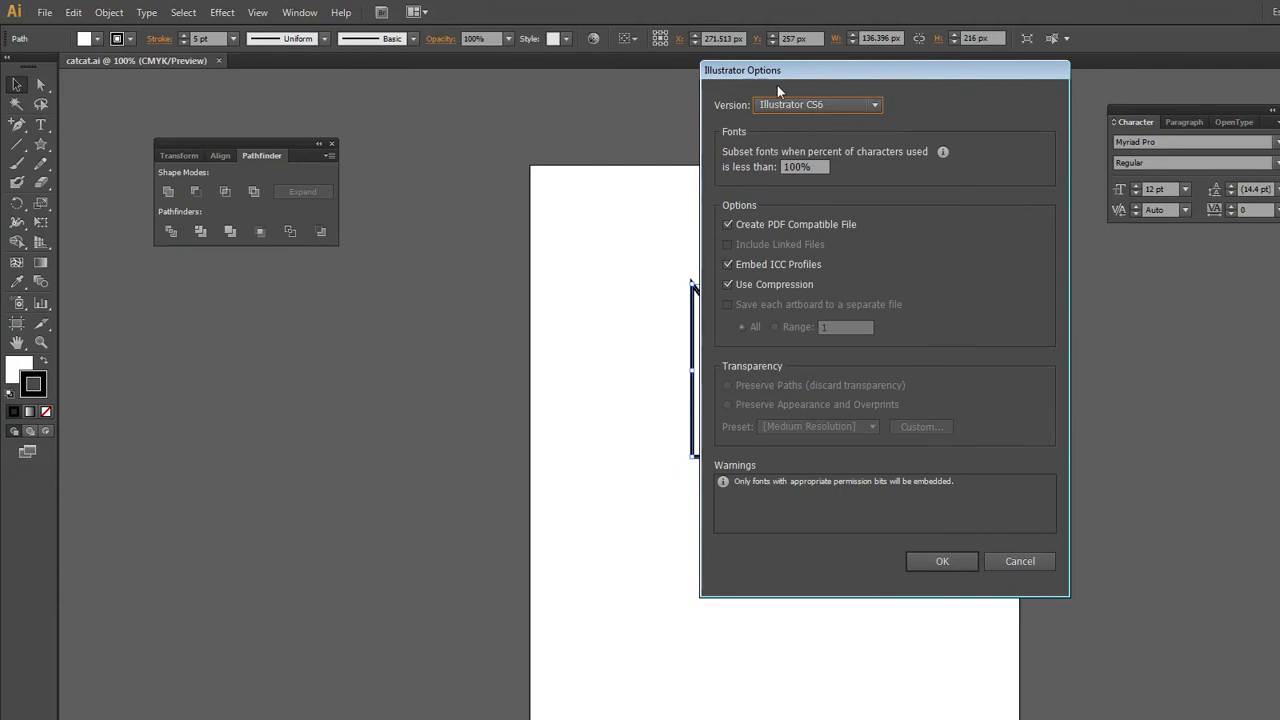
pyautogui.click(870, 104)
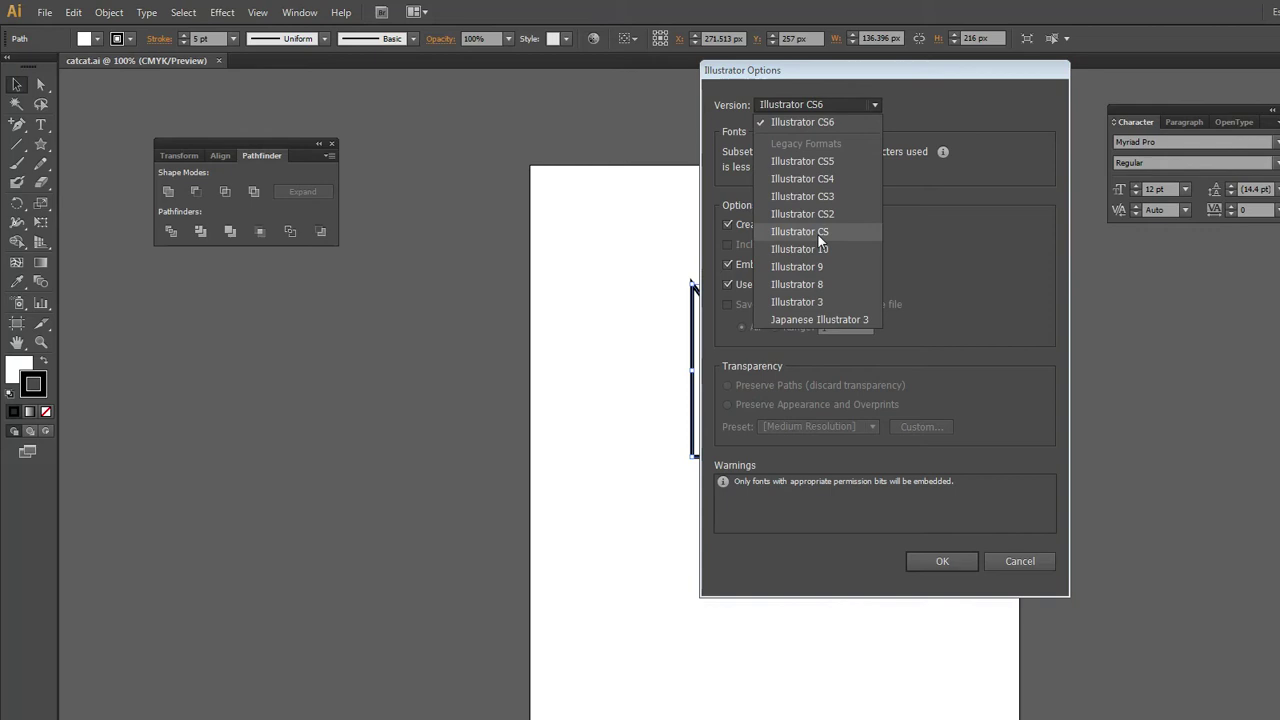
pyautogui.click(803, 284)
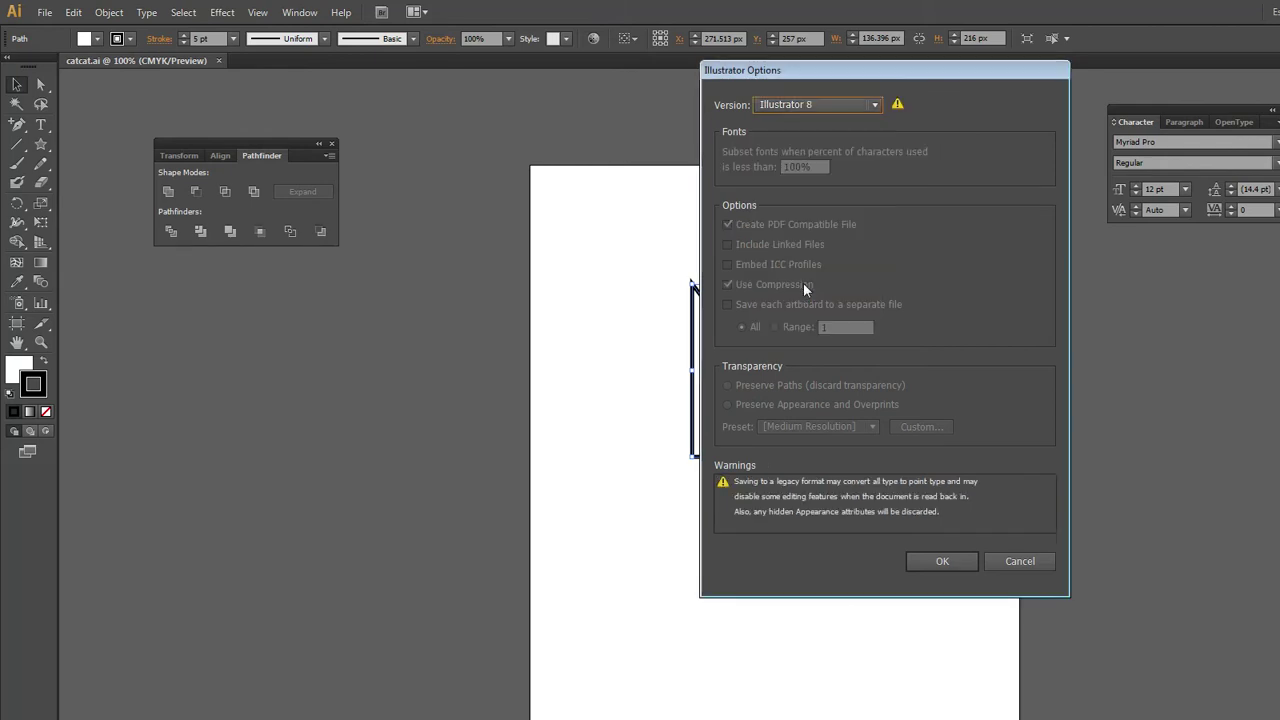
pyautogui.click(876, 106)
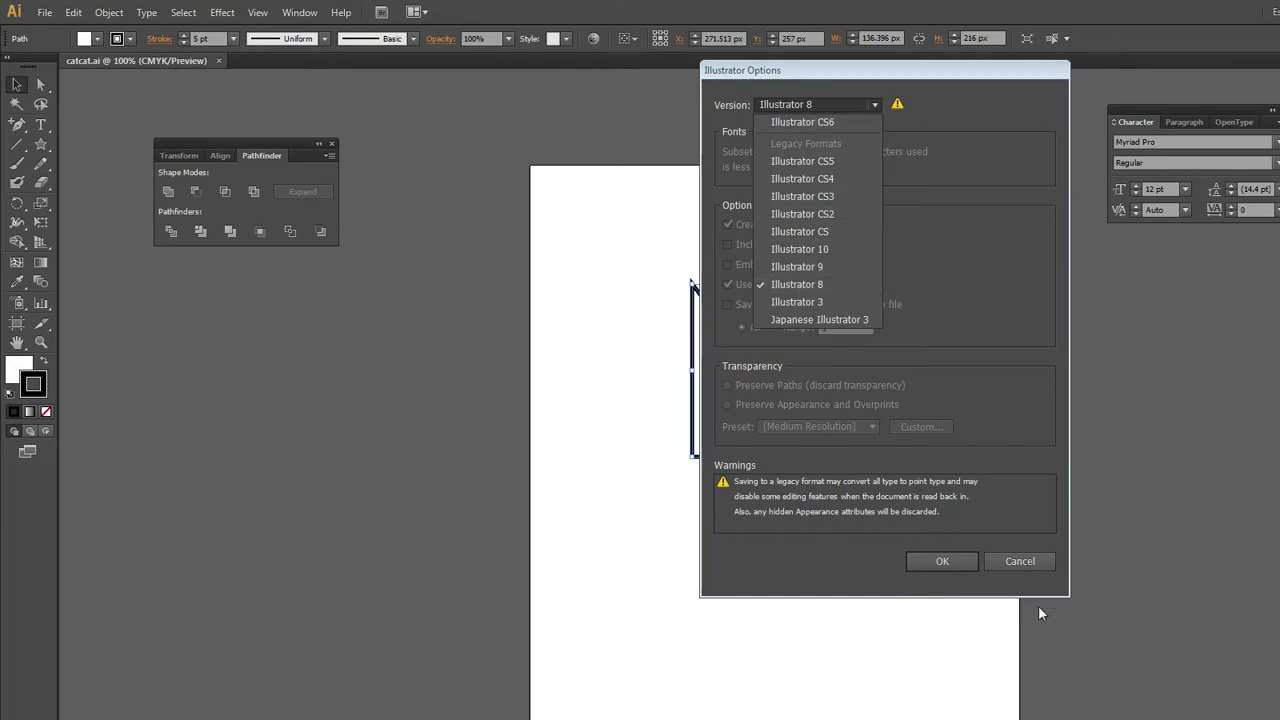
pyautogui.click(1008, 561)
pyautogui.click(1008, 561)
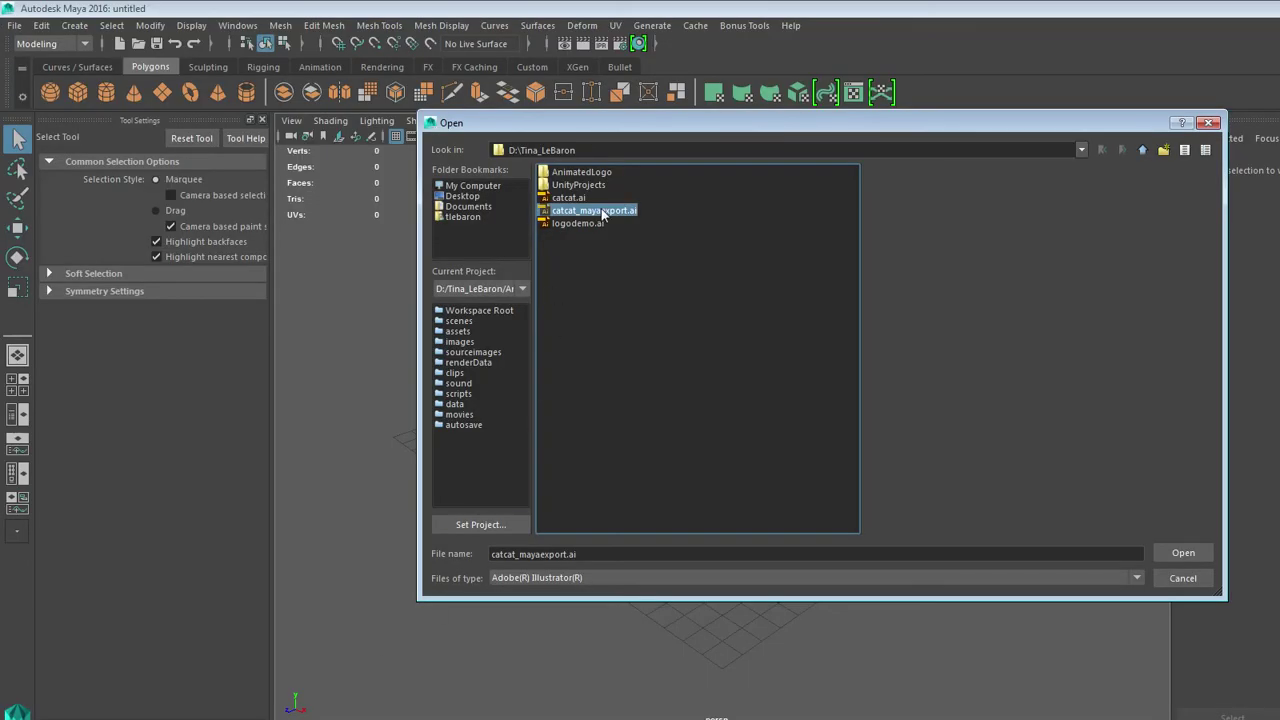
# Import catcat_mayaexport.ai as a bevelled mesh, orbit to inspect it, then delete it.
pyautogui.click(1183, 553)
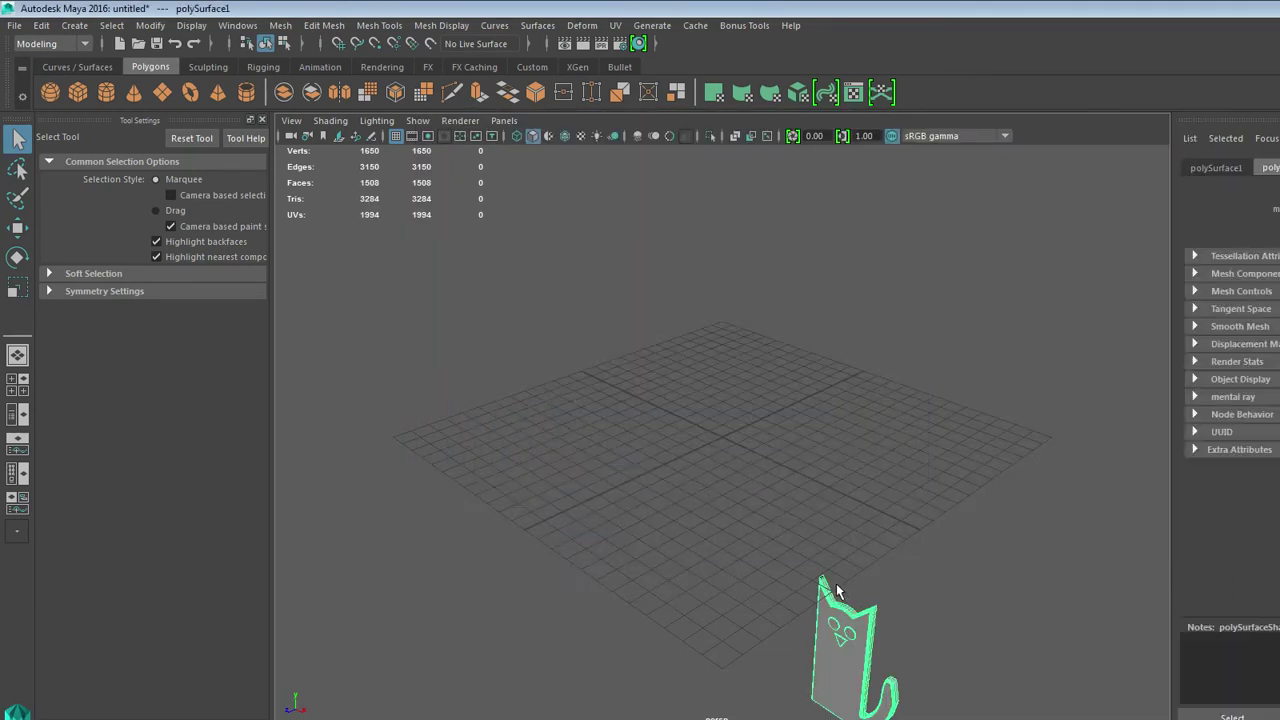
pyautogui.keyDown('alt'); pyautogui.moveTo(837, 591); pyautogui.dragTo(785, 388); pyautogui.keyUp('alt')
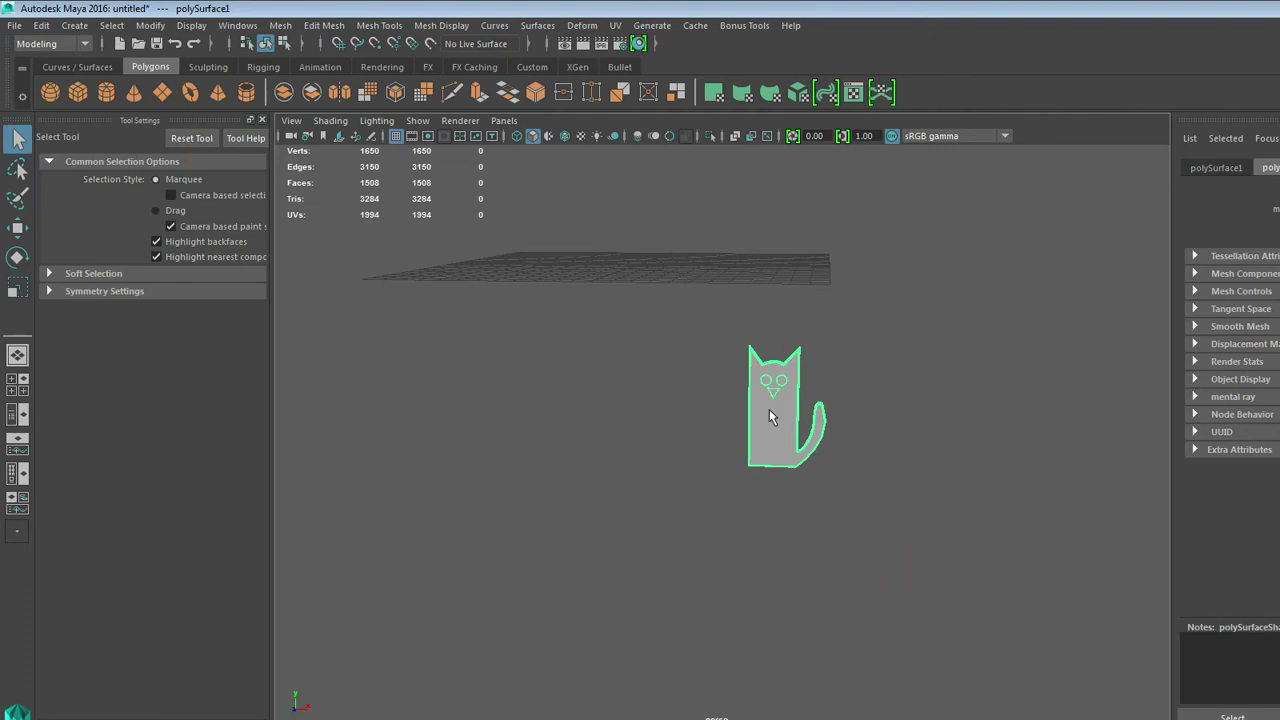
pyautogui.press('Delete')
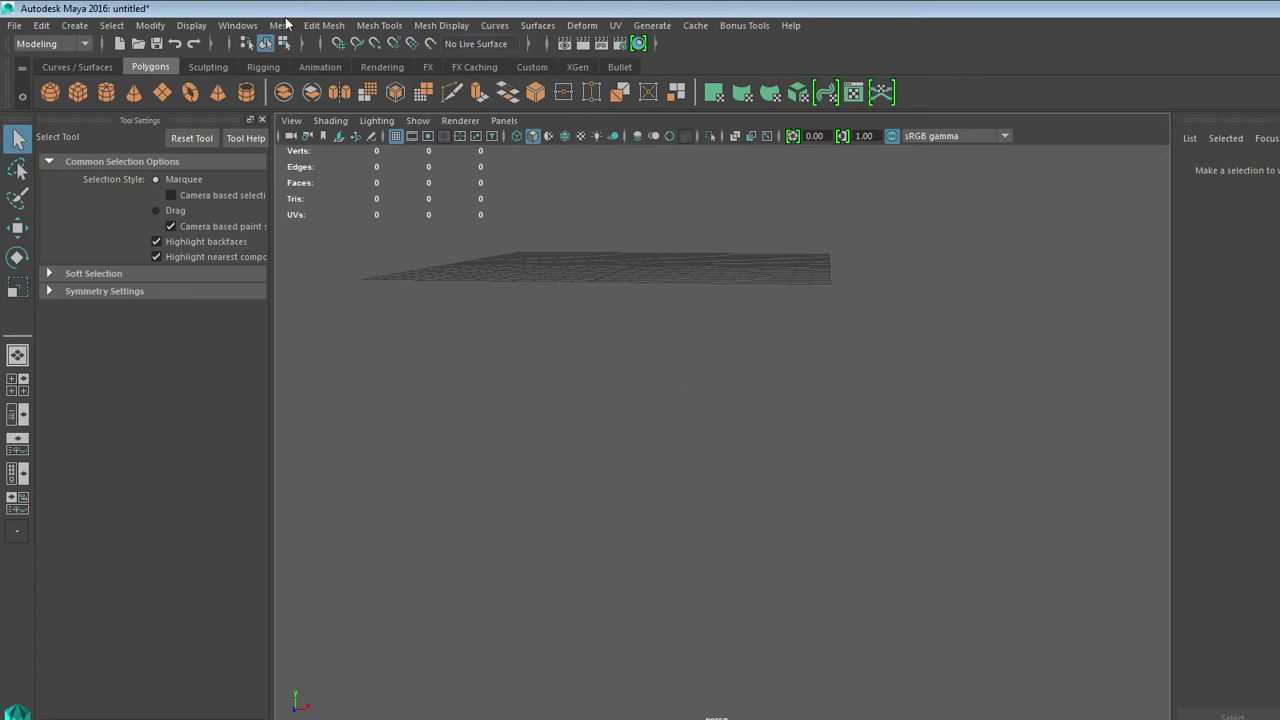
# Import catcat_mayaexport.ai as Illustrator curves and frame the cat outline in the front view.
pyautogui.click(74, 25)
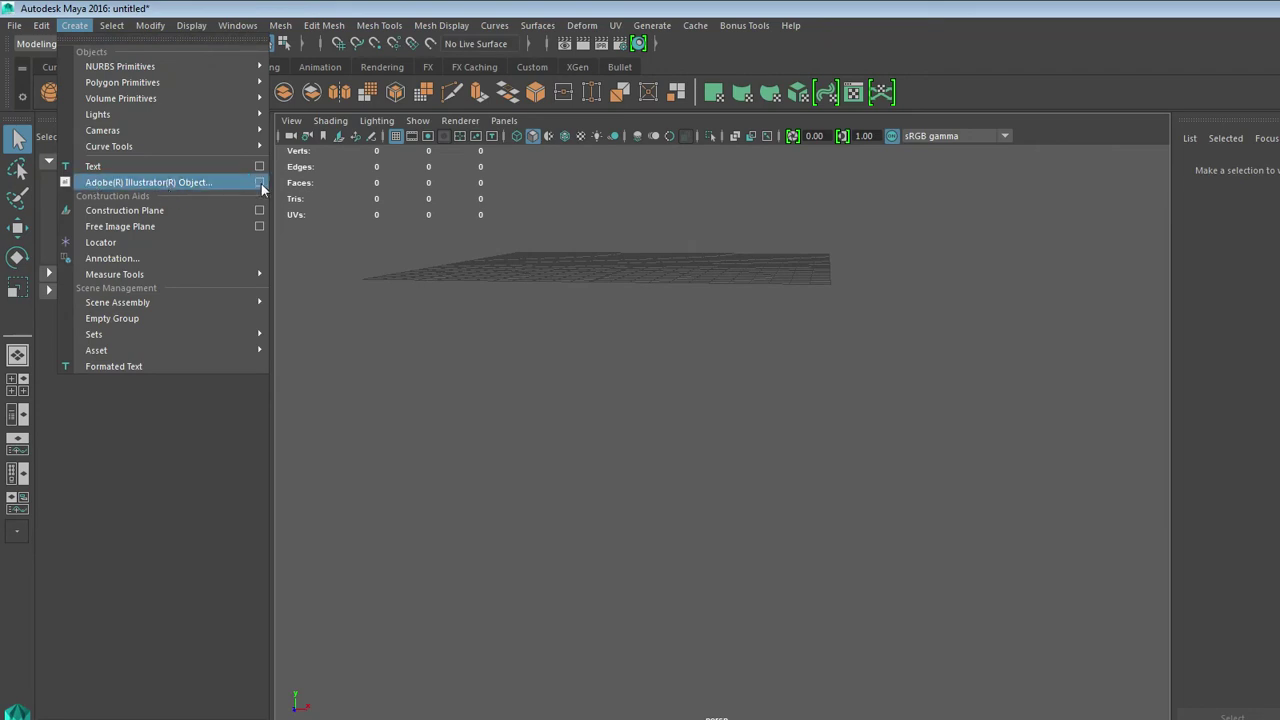
pyautogui.click(260, 183)
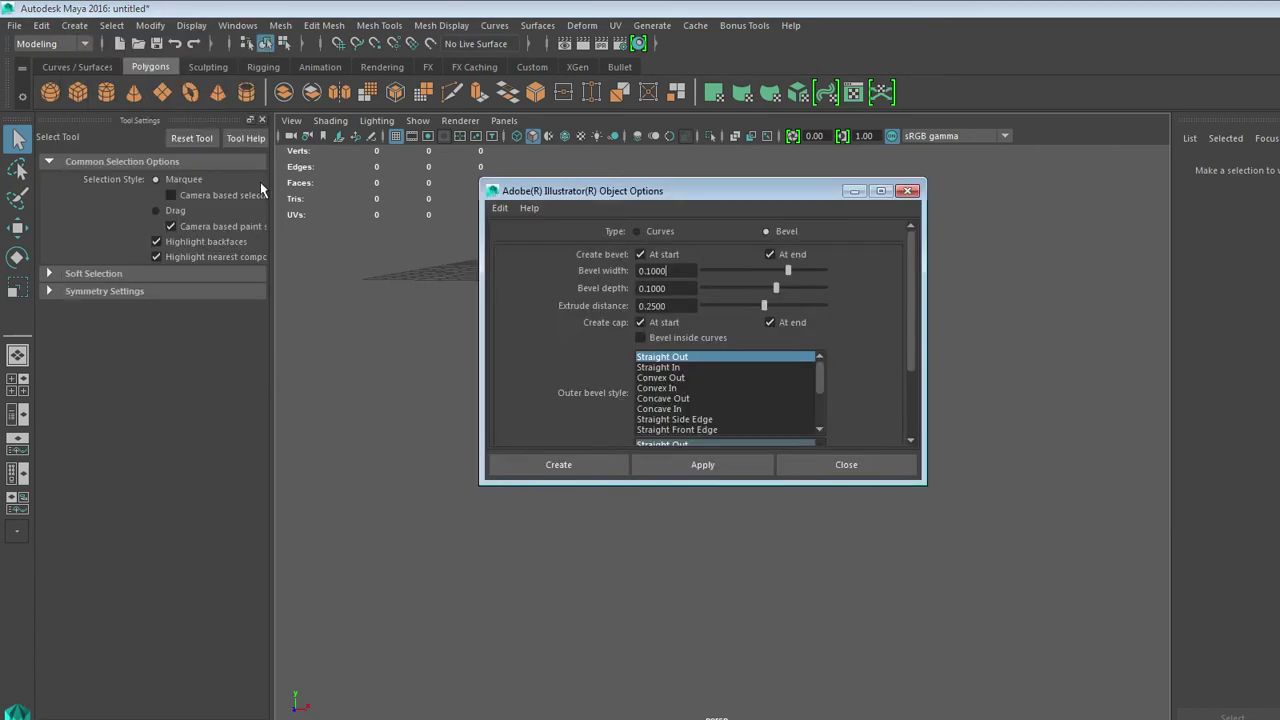
pyautogui.click(636, 231)
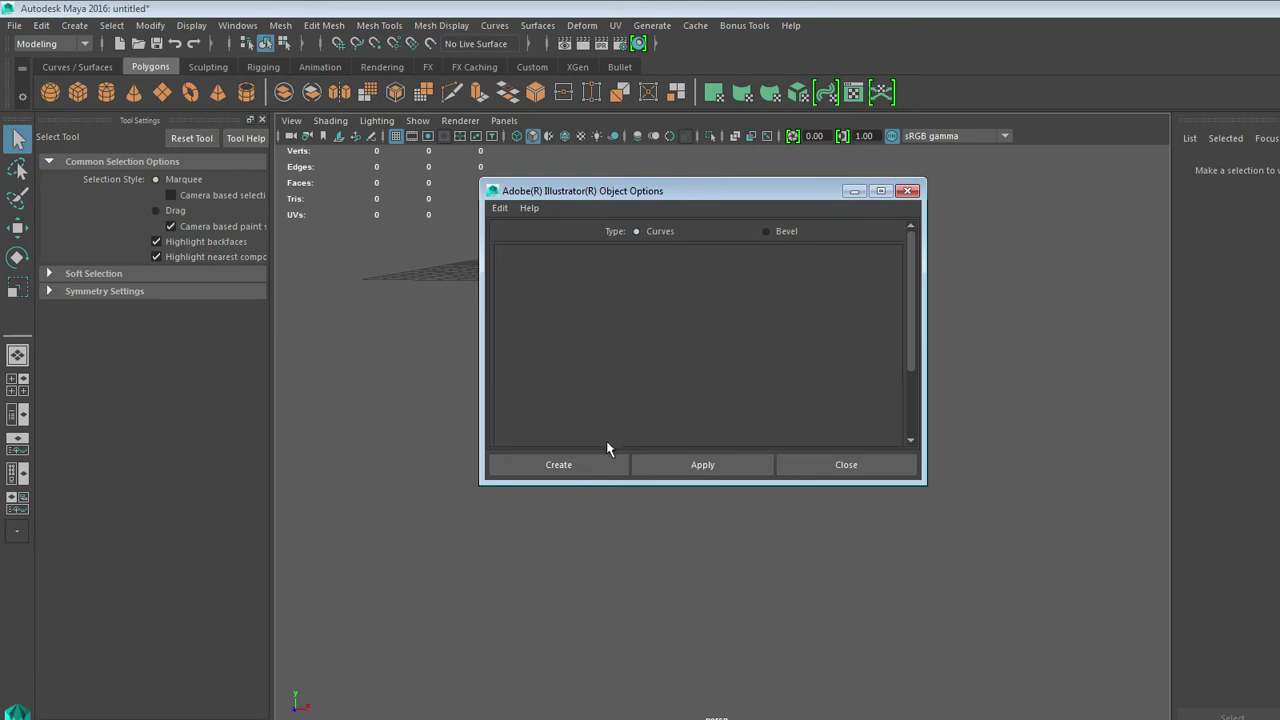
pyautogui.click(560, 471)
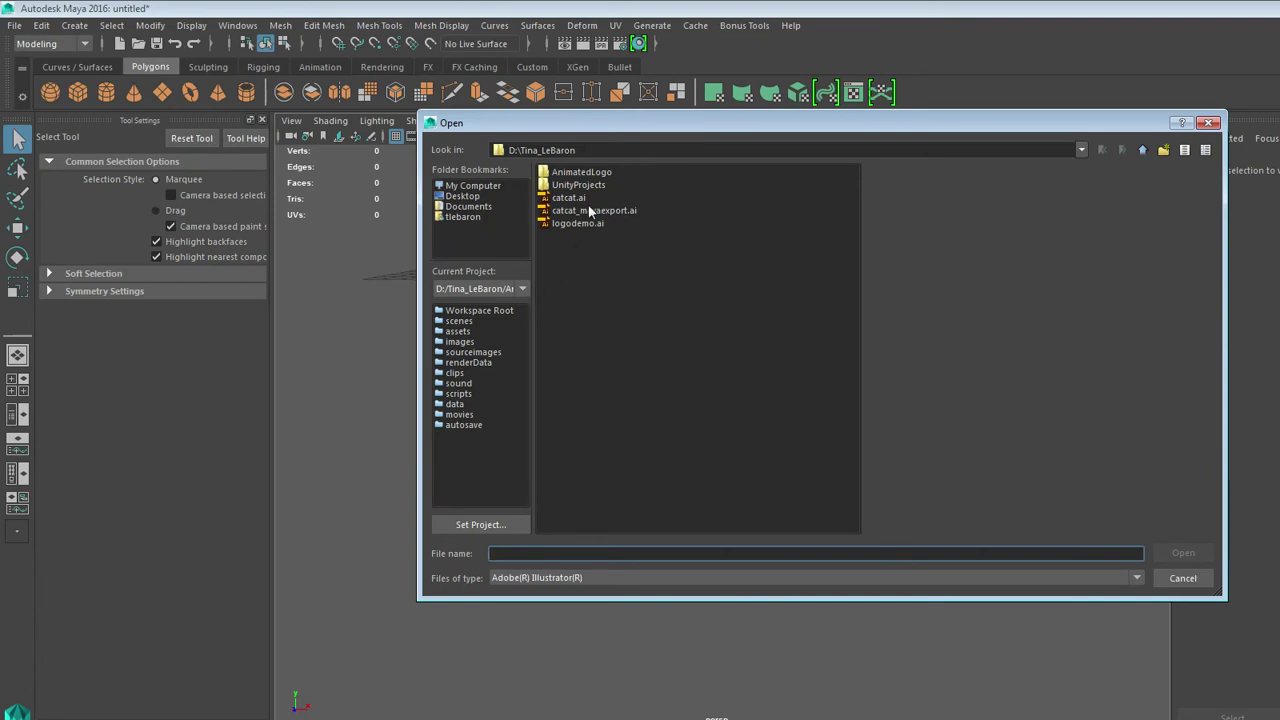
pyautogui.click(589, 210)
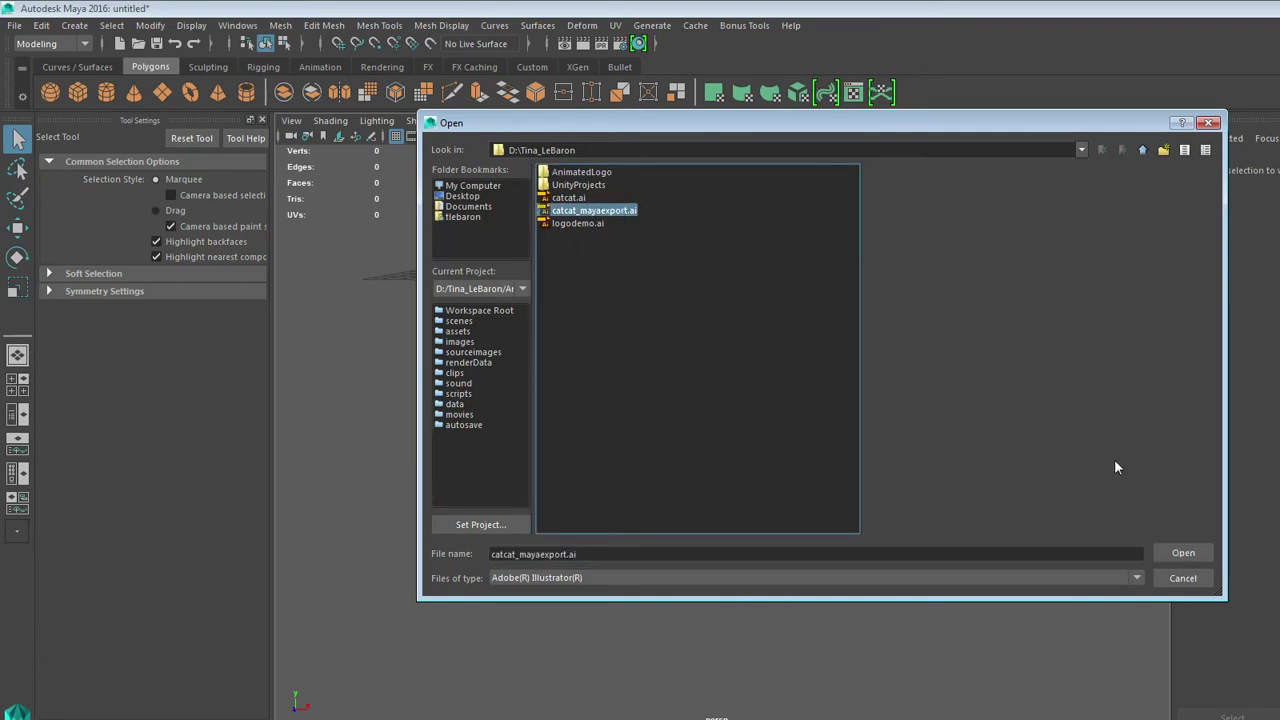
pyautogui.click(1178, 553)
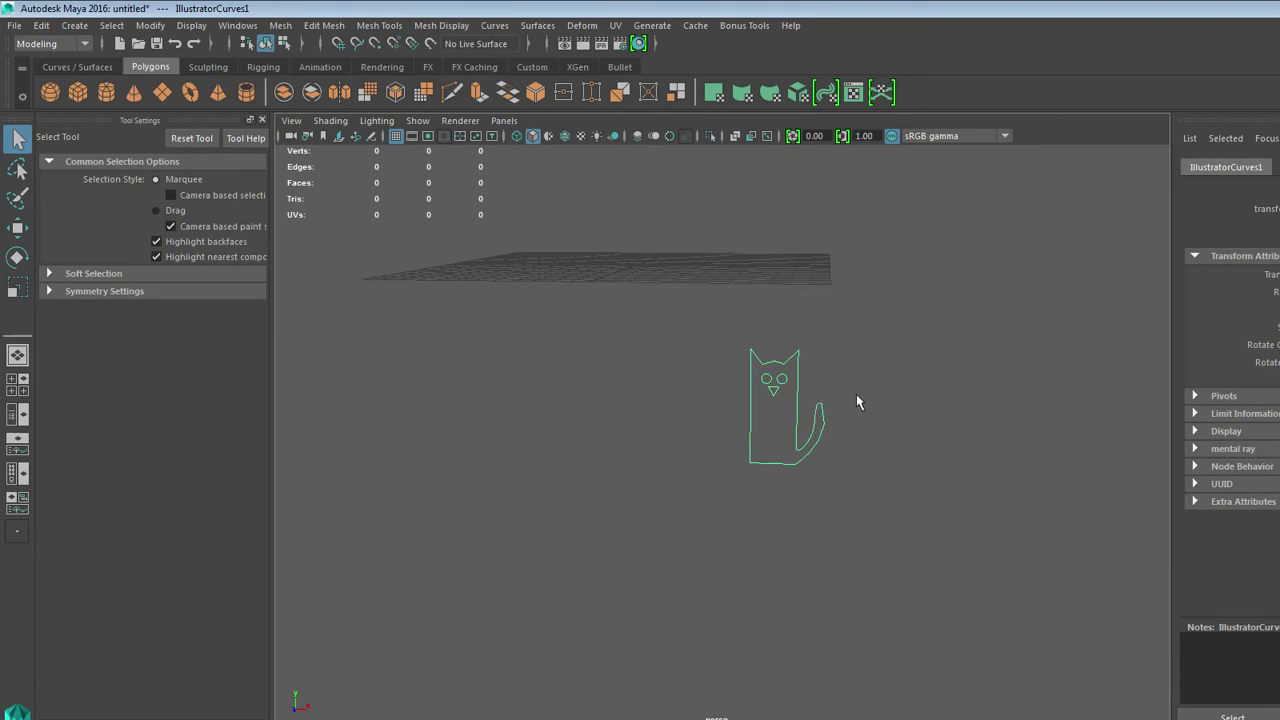
pyautogui.press('space')
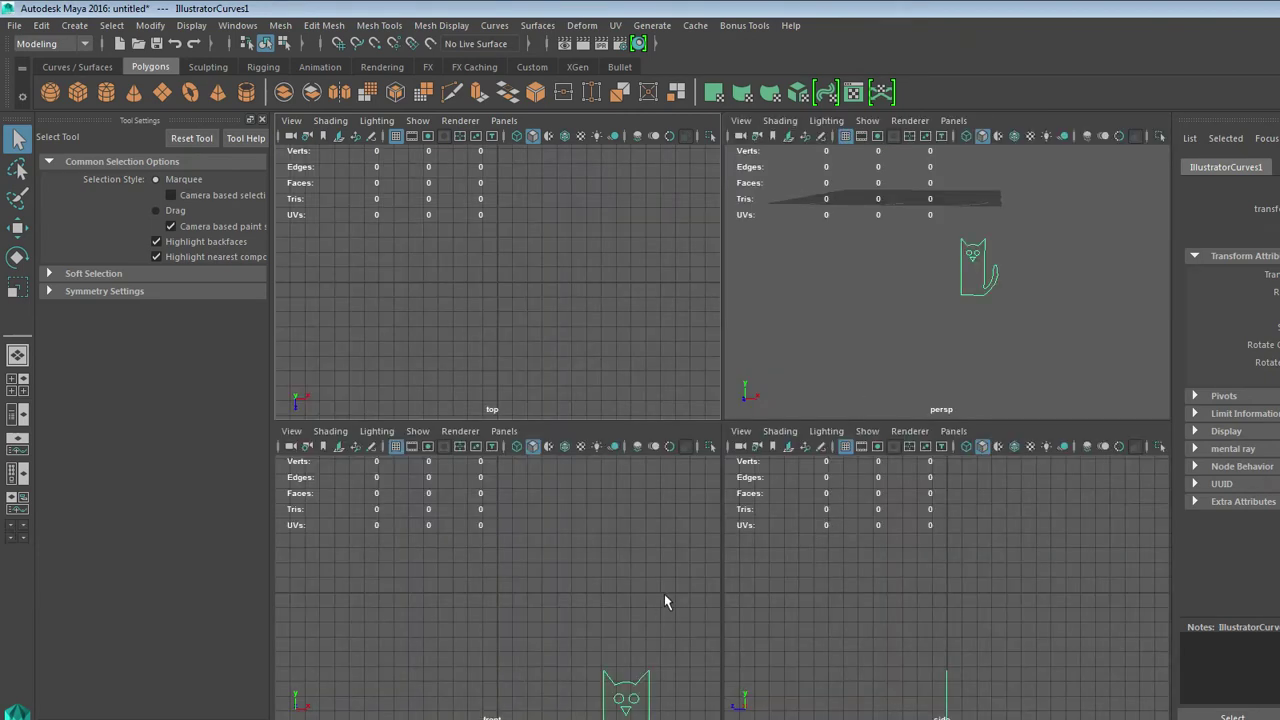
pyautogui.keyDown('alt'); pyautogui.moveTo(664, 594); pyautogui.dragTo(650, 560, button='middle'); pyautogui.keyUp('alt')
# Select the body outline, eye and nose curves and apply Bevel Plus to create bevelPolygon1.
pyautogui.scroll(2, 650, 560)
pyautogui.press('space')
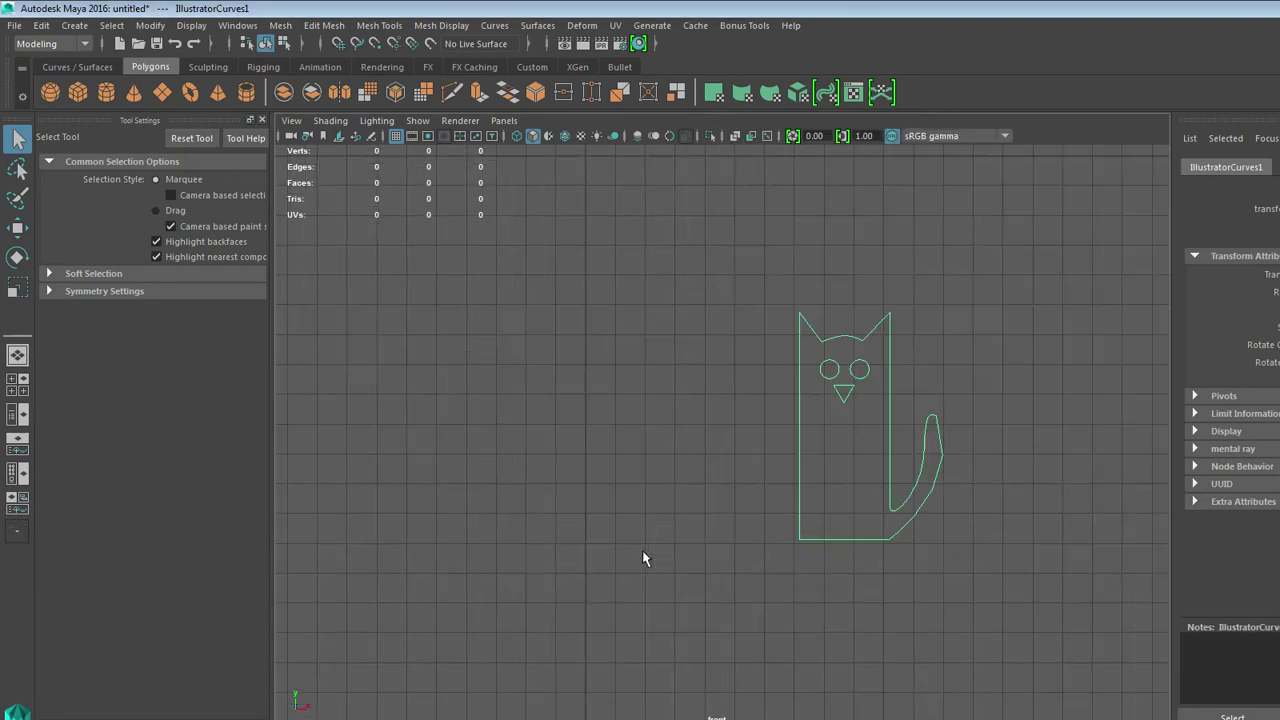
pyautogui.press('space')
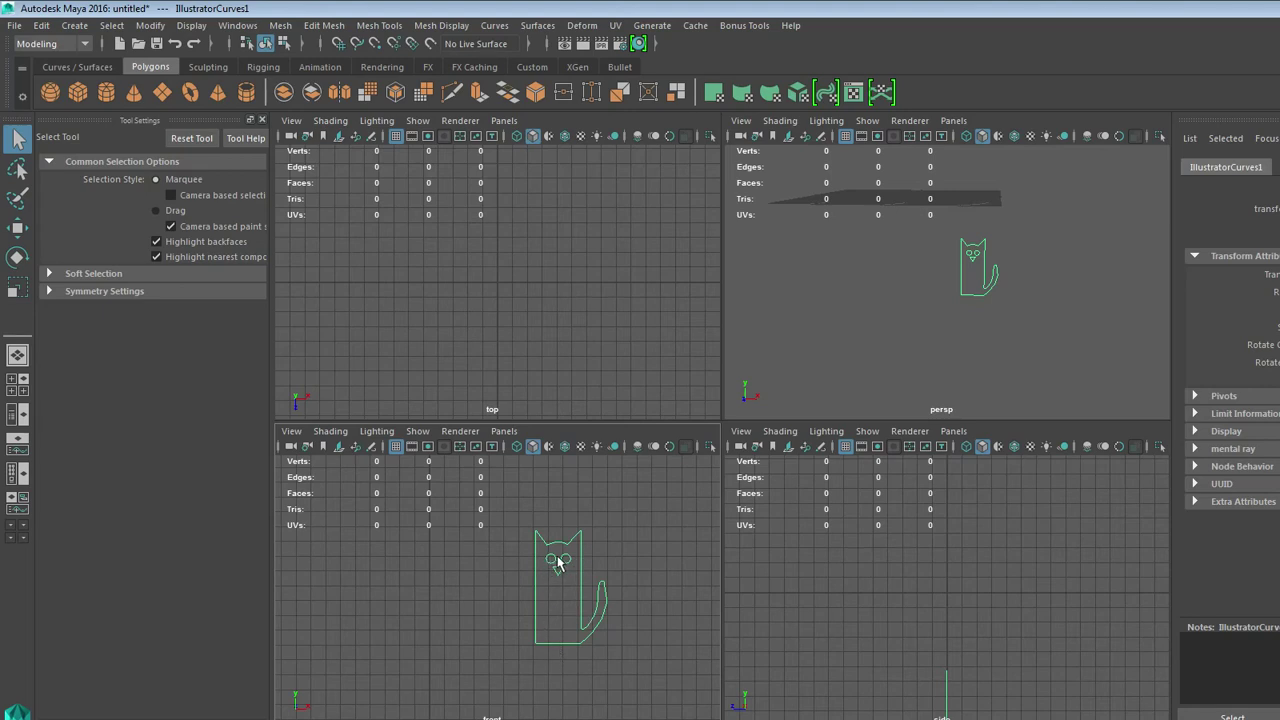
pyautogui.click(580, 586)
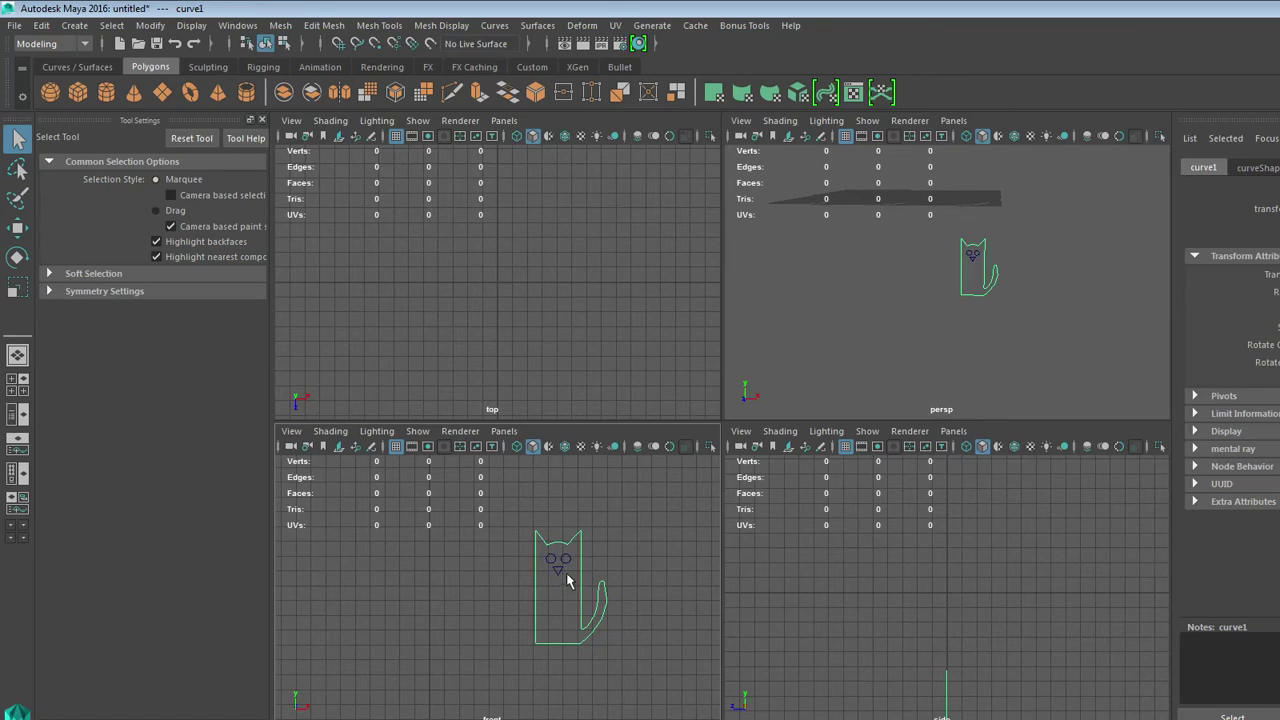
pyautogui.keyDown('shift'); pyautogui.click(547, 562); pyautogui.keyUp('shift')
pyautogui.keyDown('shift'); pyautogui.click(559, 570); pyautogui.keyUp('shift')
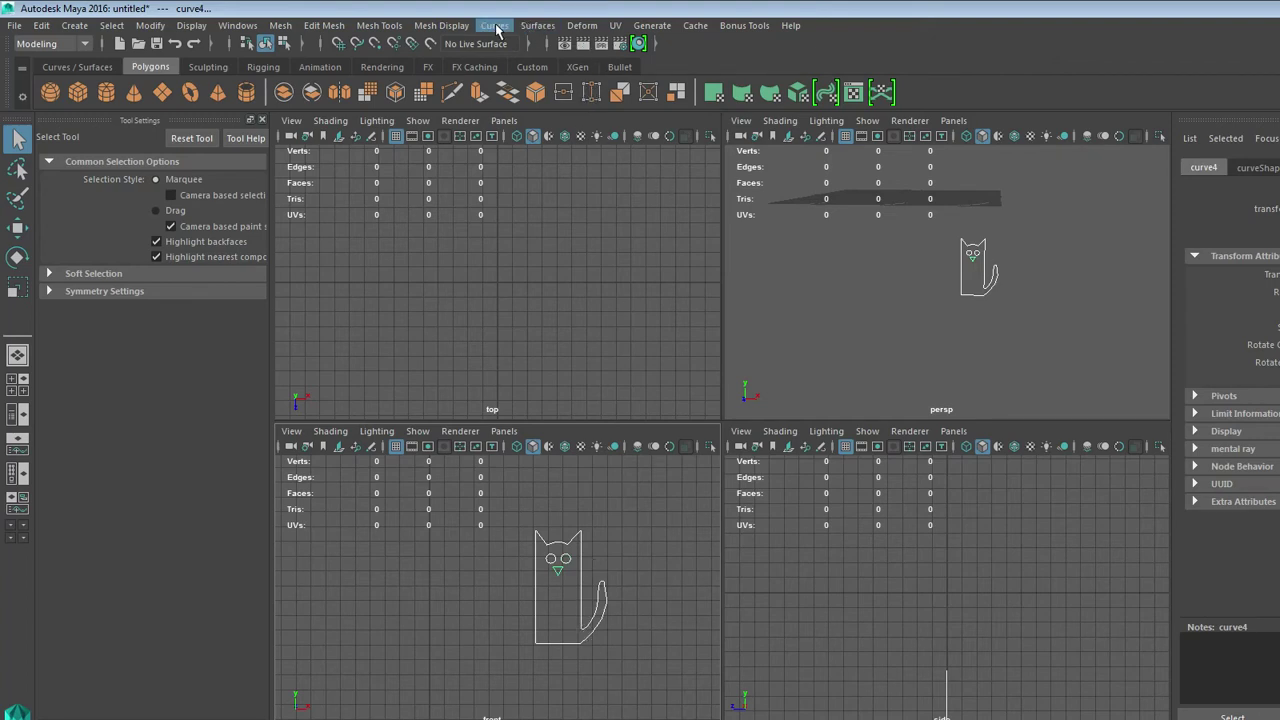
pyautogui.click(535, 26)
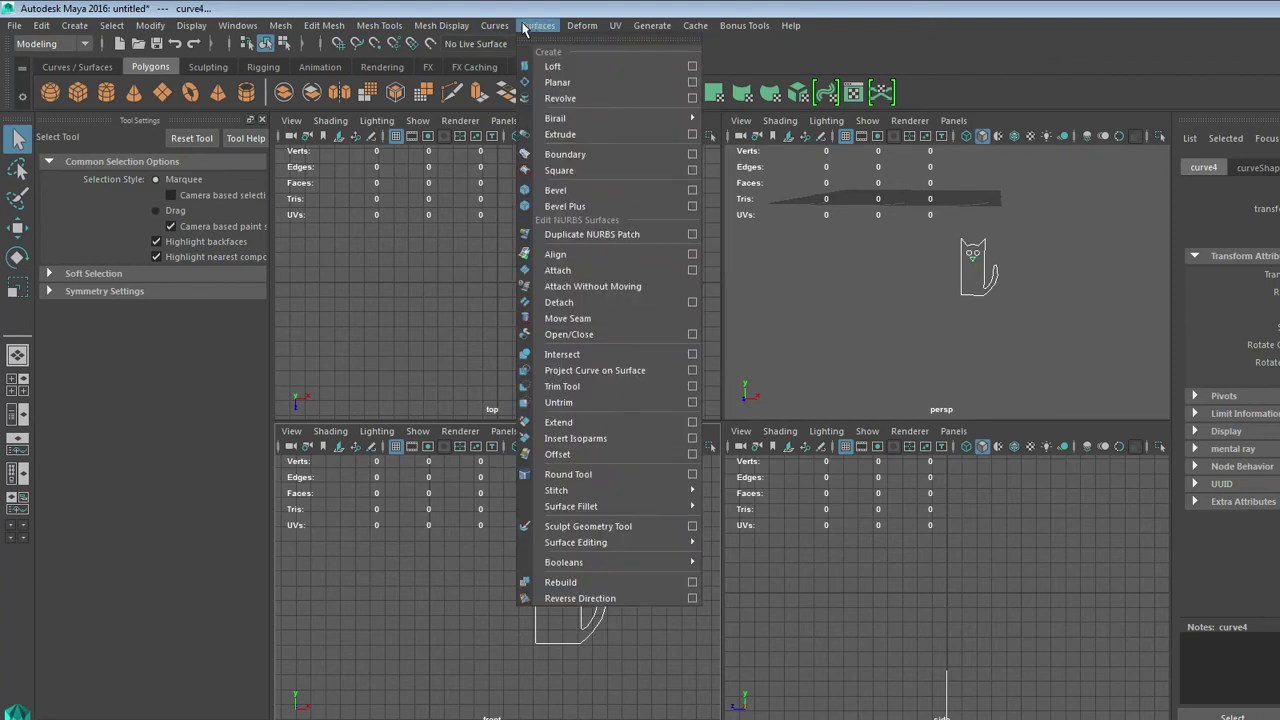
pyautogui.moveTo(495, 27)
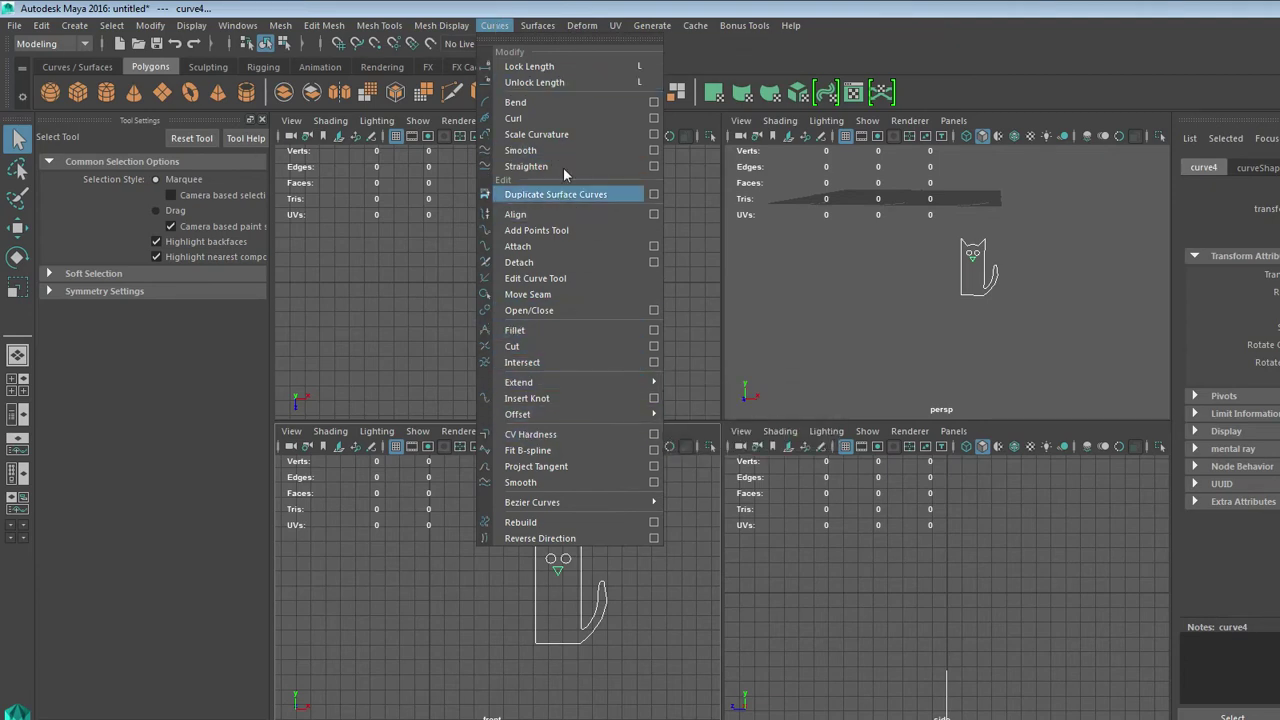
pyautogui.moveTo(538, 27)
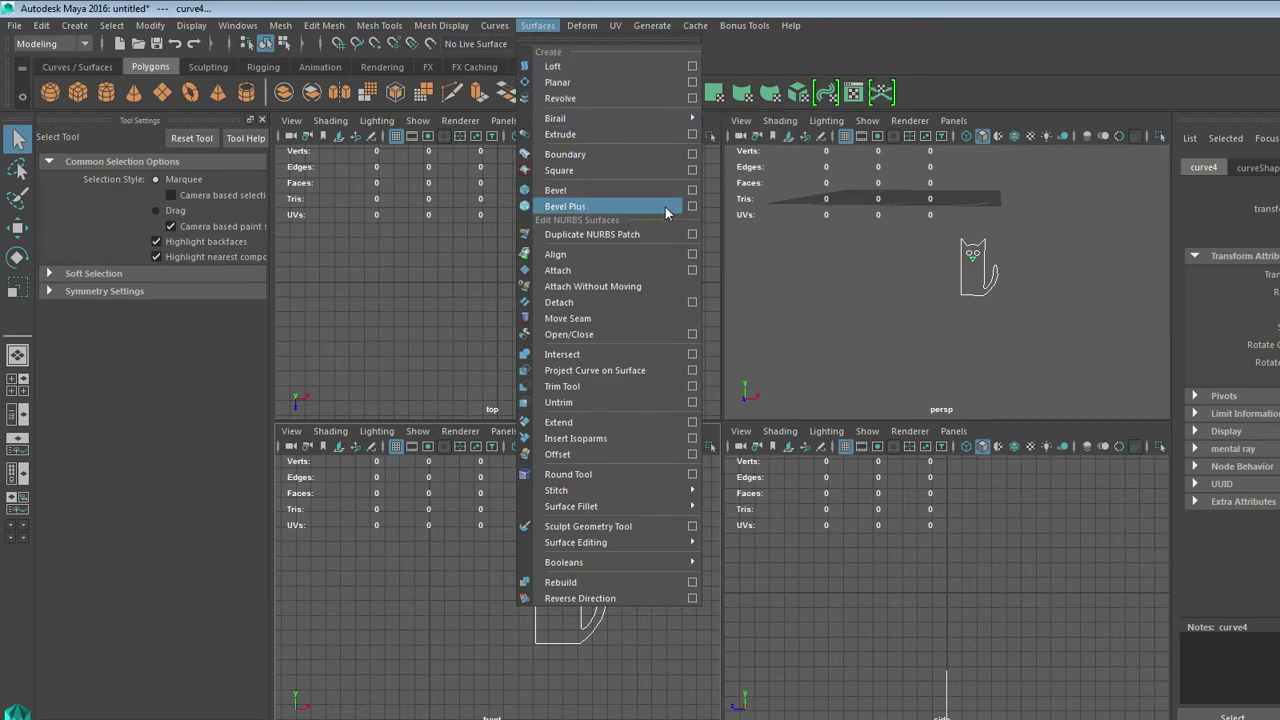
pyautogui.click(565, 206)
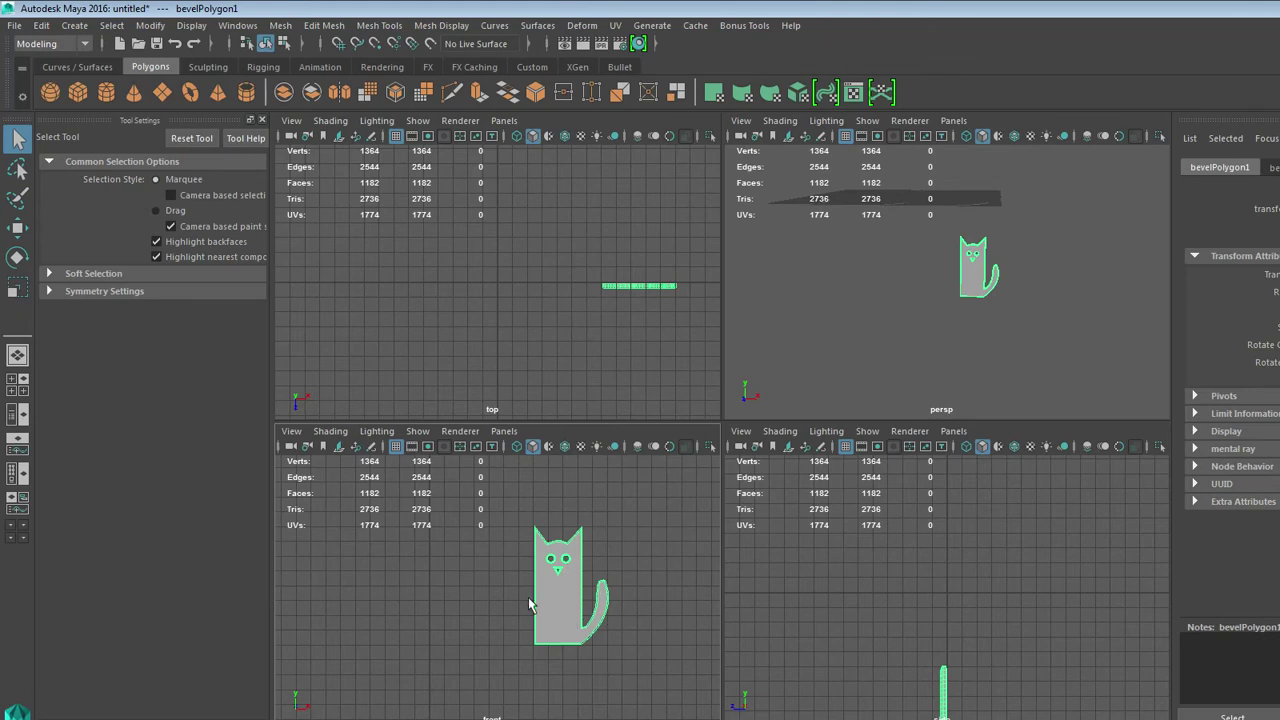
# Move the bevelled cat mesh left of its source curves and shift the left eye circle slightly left.
pyautogui.press('w')
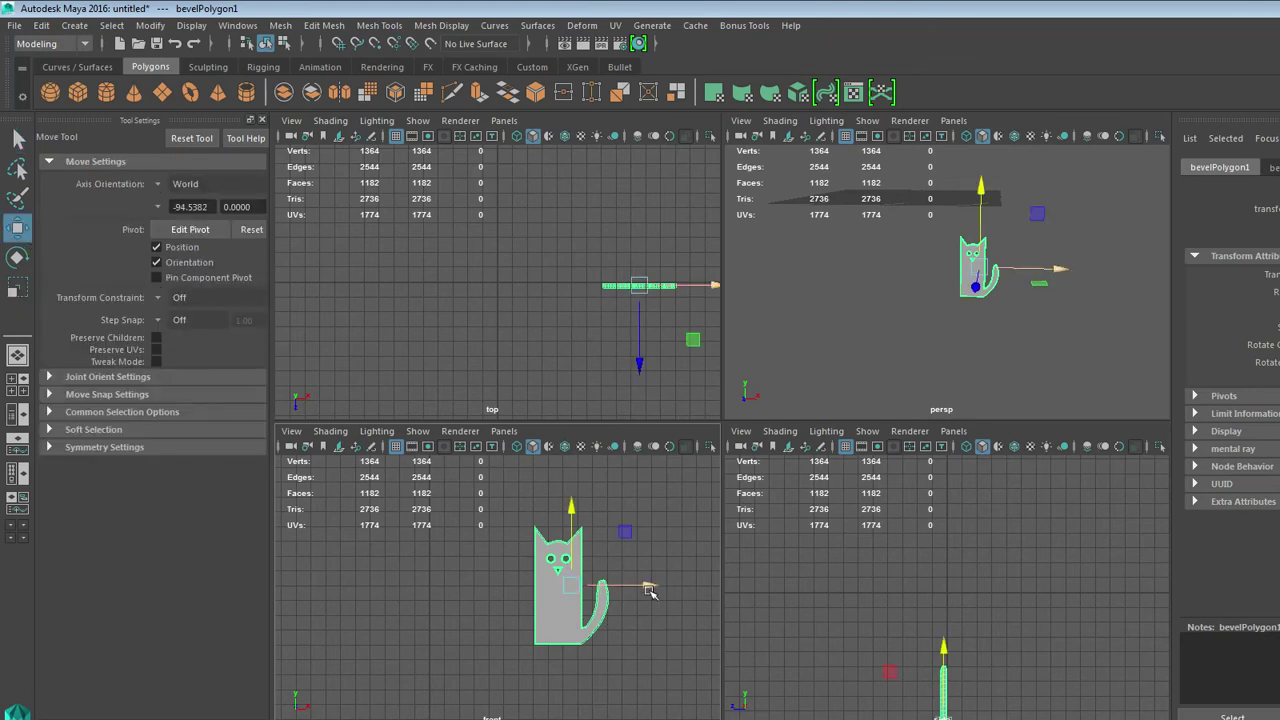
pyautogui.moveTo(648, 589); pyautogui.dragTo(494, 587)
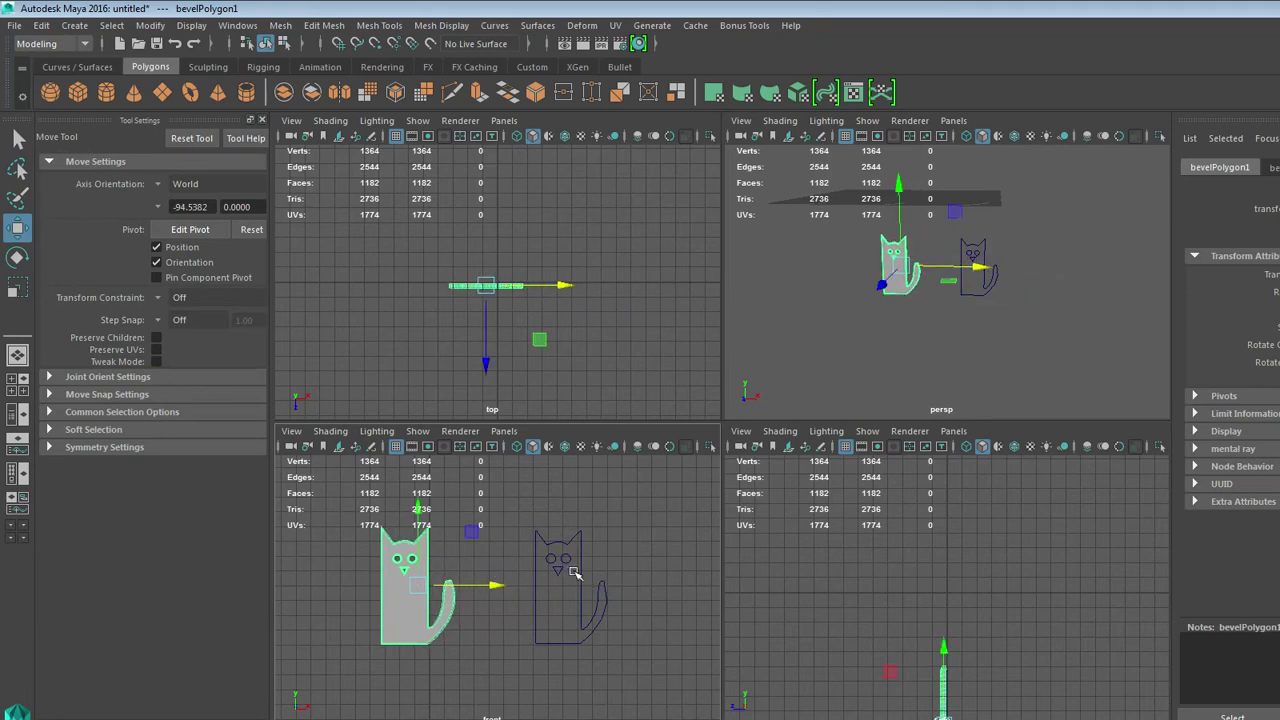
pyautogui.click(551, 562)
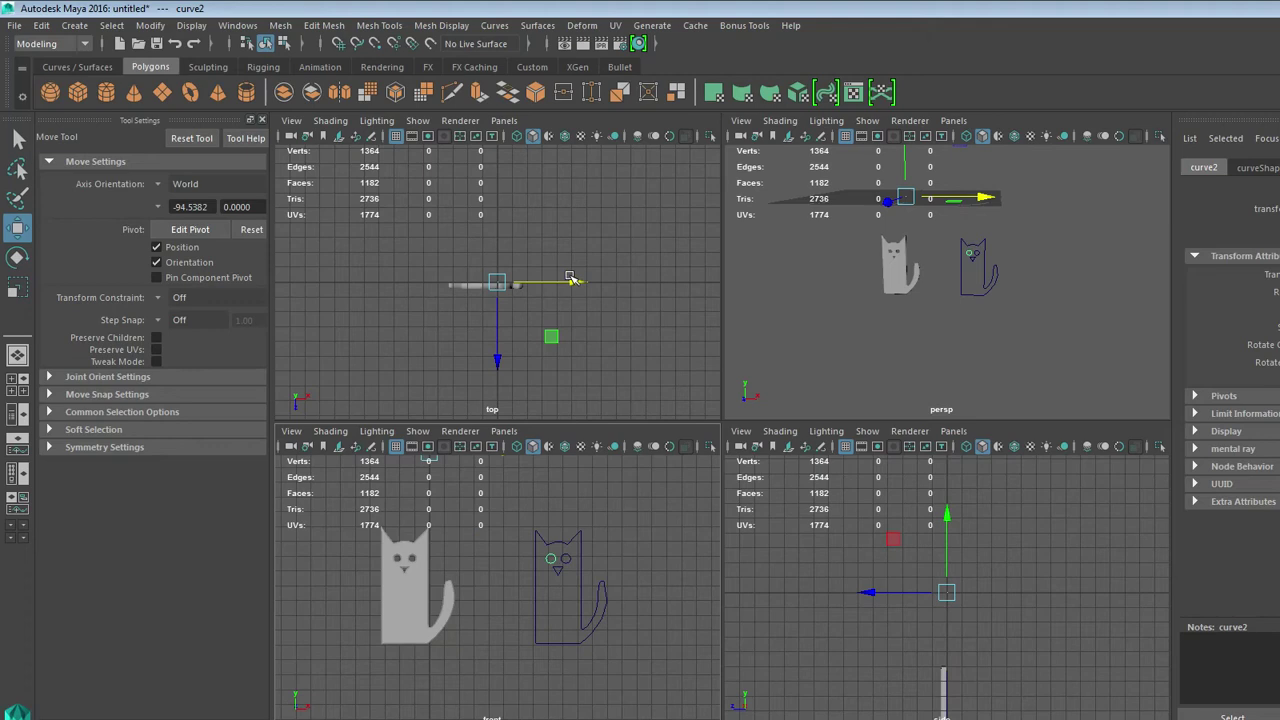
pyautogui.moveTo(571, 278)
pyautogui.mouseDown()
pyautogui.moveTo(580, 287)
pyautogui.moveTo(566, 283)
pyautogui.mouseUp()
# Nudge the eye circle back to the right and move the nose triangle curve down.
pyautogui.hotkey('alt', 'h')
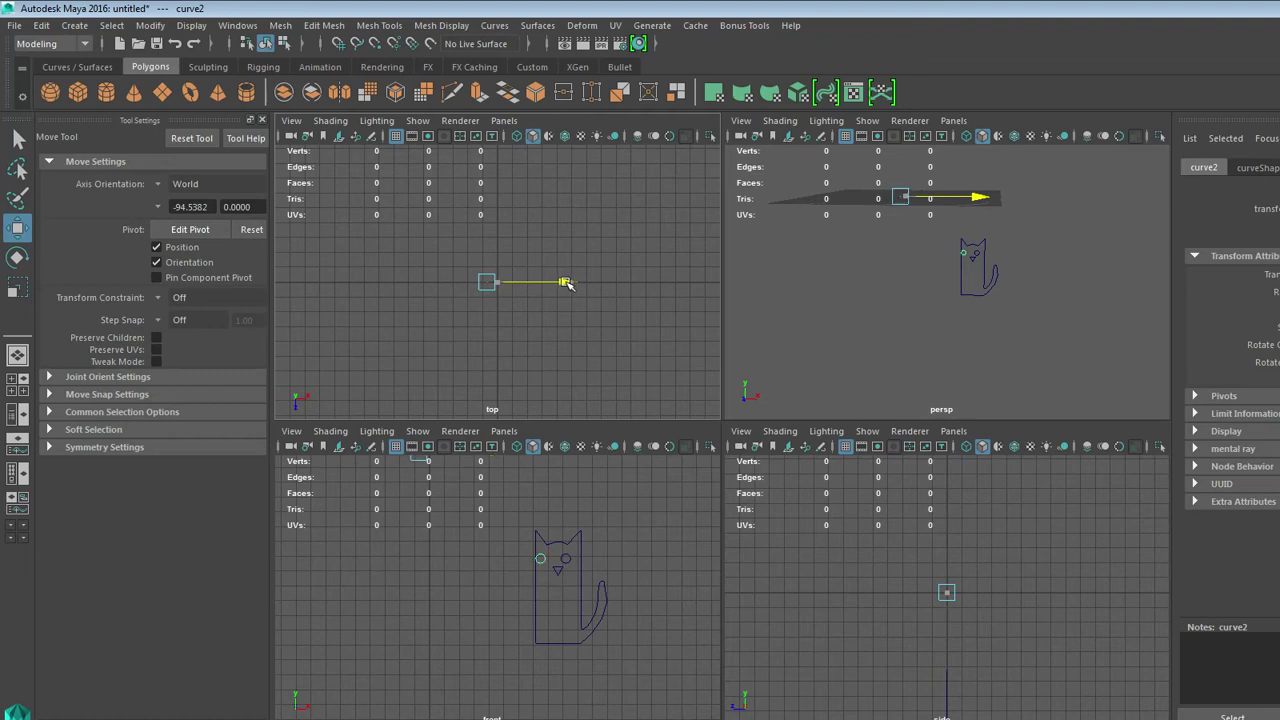
pyautogui.hotkey('ctrl', 'shift', 'h')
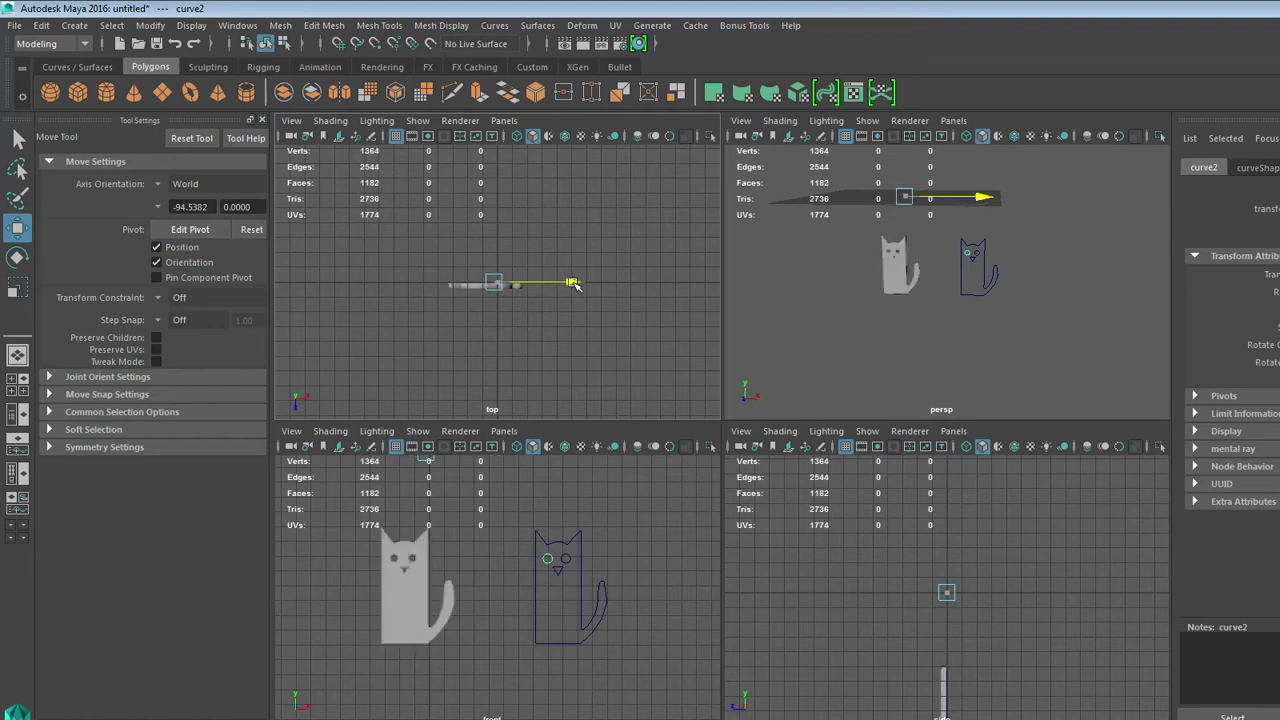
pyautogui.moveTo(569, 284); pyautogui.dragTo(575, 286)
pyautogui.click(558, 582)
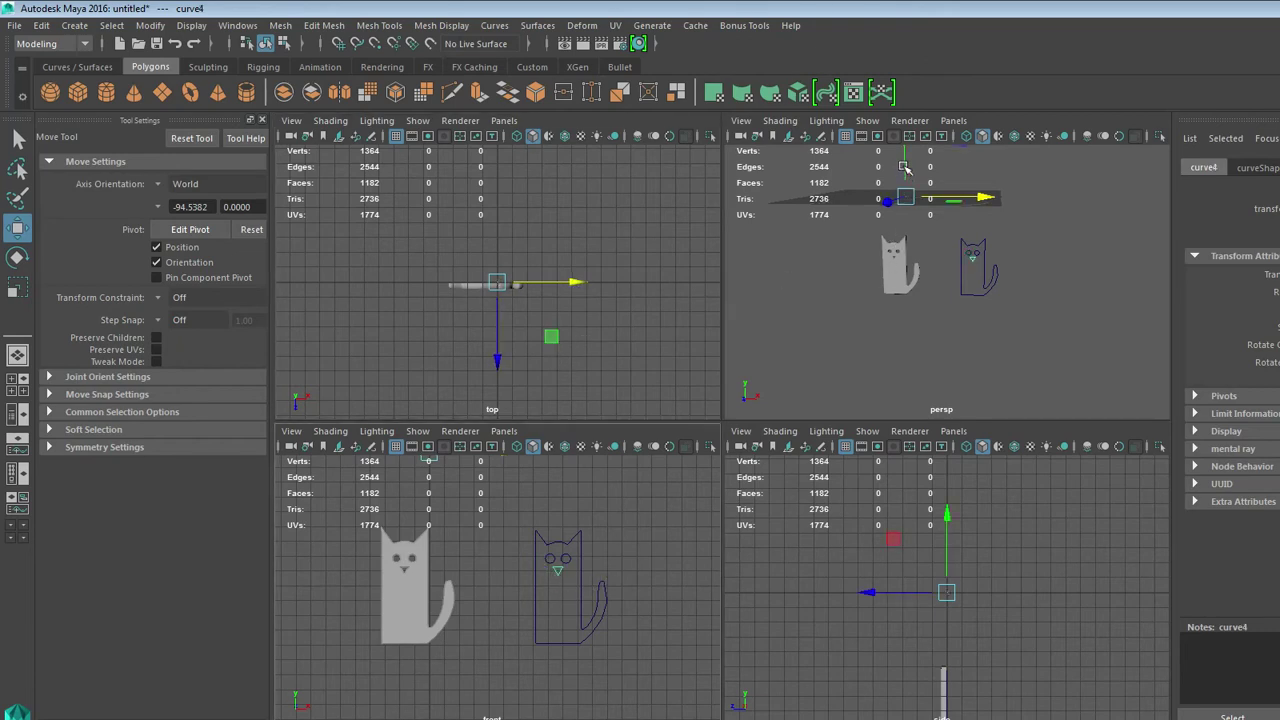
pyautogui.moveTo(905, 168)
pyautogui.mouseDown()
pyautogui.moveTo(903, 190)
pyautogui.moveTo(903, 168)
pyautogui.mouseUp()
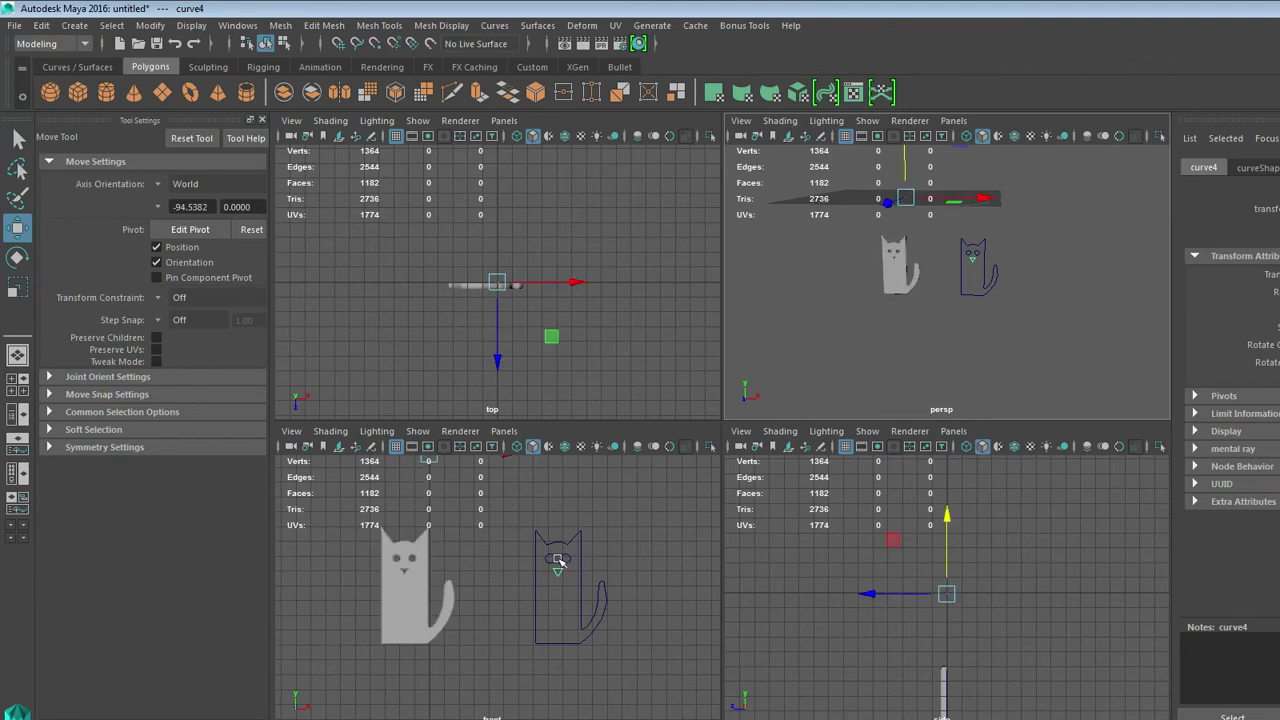
# Undo the mesh move and the Bevel Plus mesh creation.
pyautogui.click(650, 562)
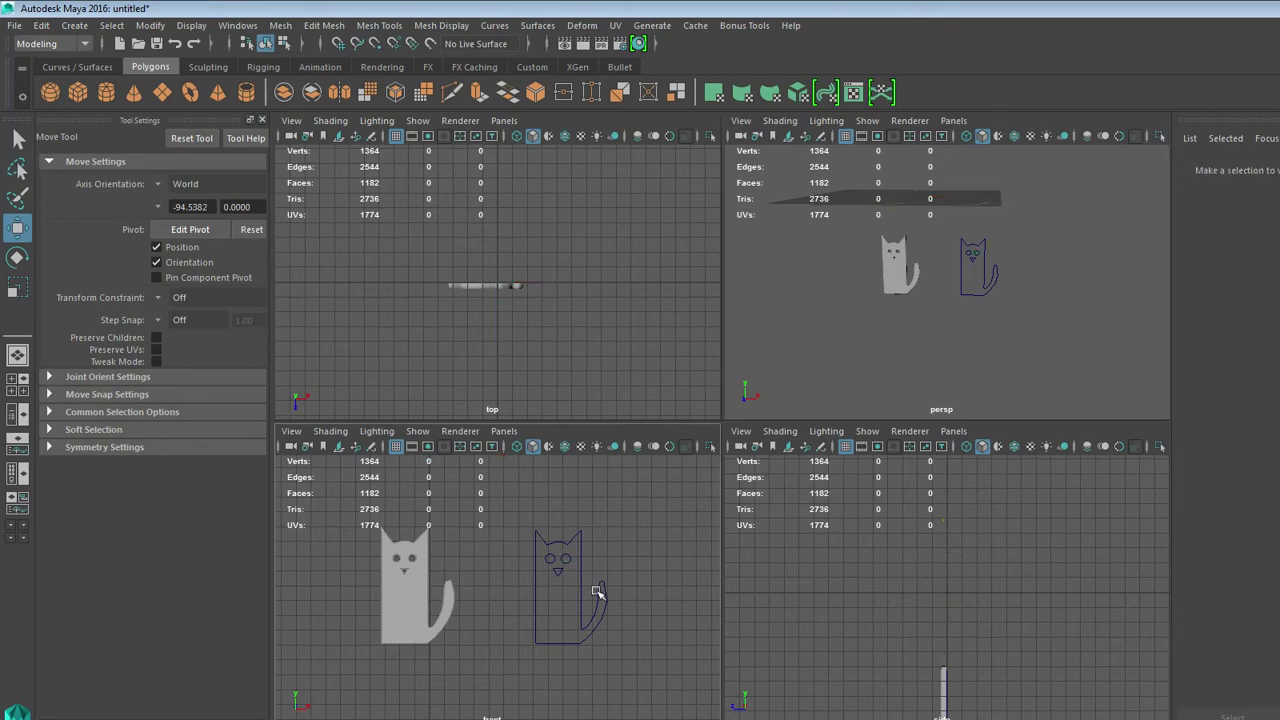
pyautogui.hotkey('ctrl', 'z')
pyautogui.hotkey('ctrl', 'z')
pyautogui.hotkey('ctrl', 'z')
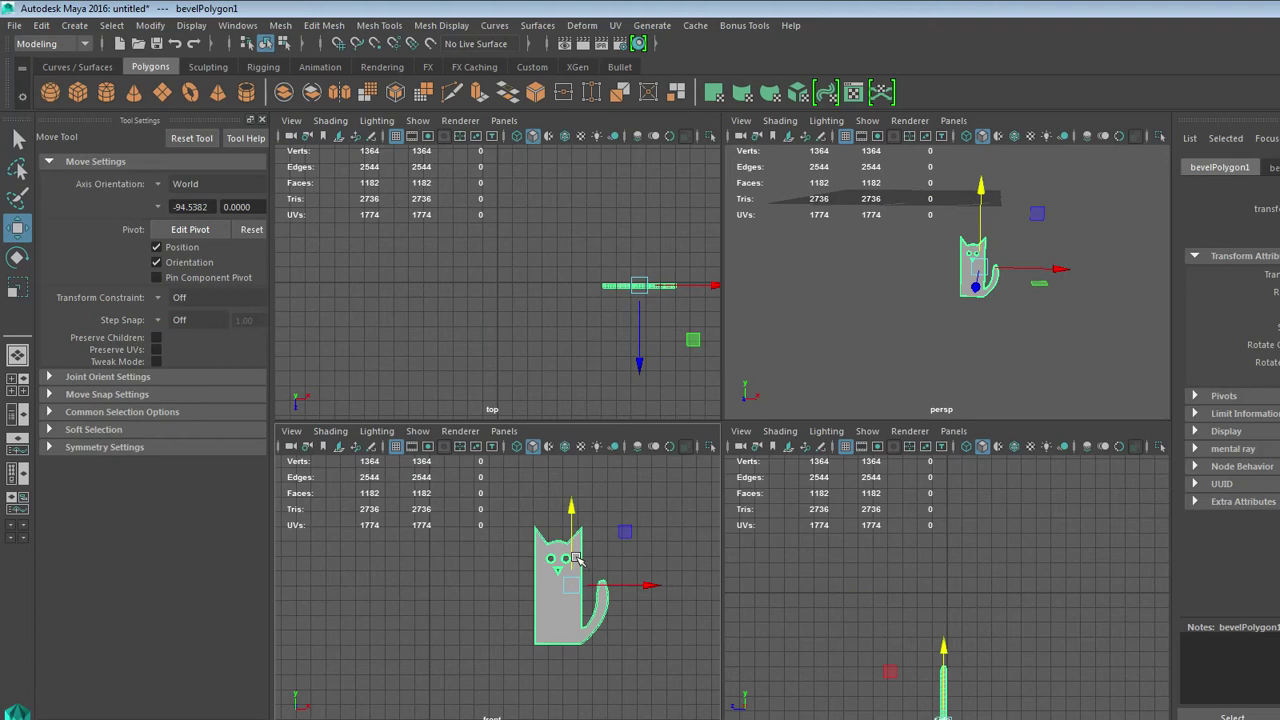
pyautogui.hotkey('ctrl', 'z')
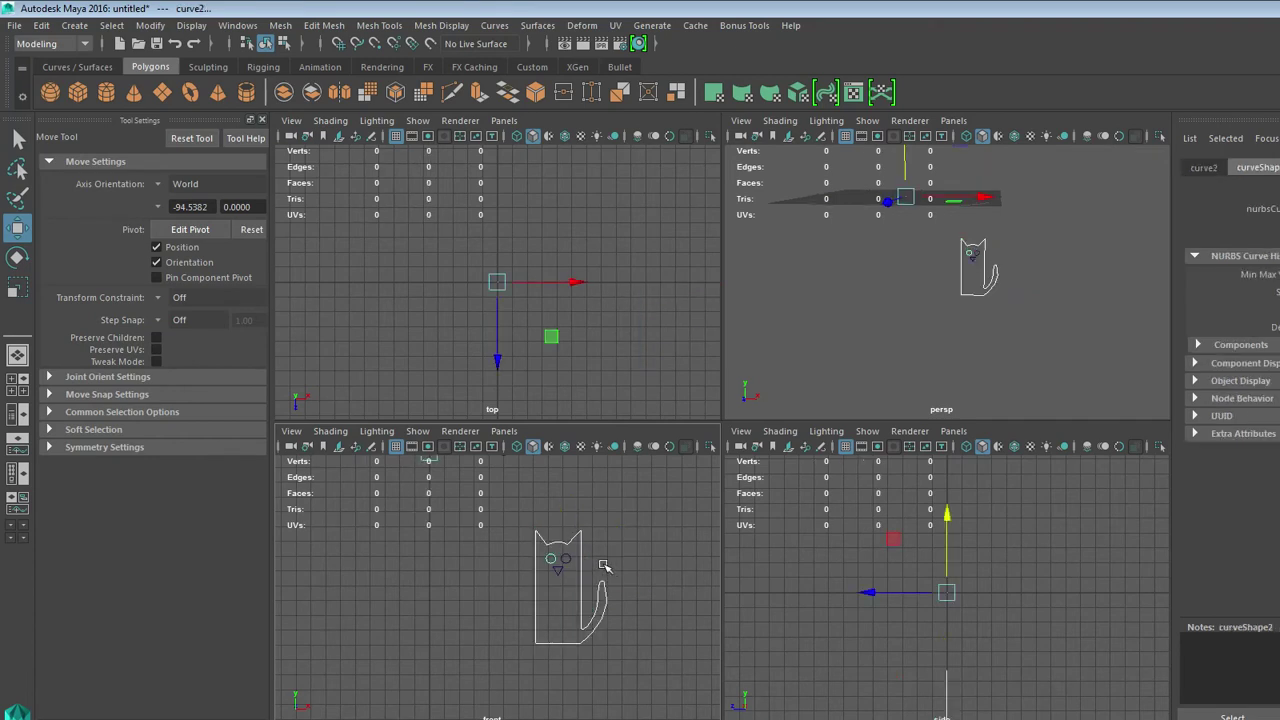
# Move one eye circle right, the other eye left, and the nose triangle slightly left.
pyautogui.click(572, 560)
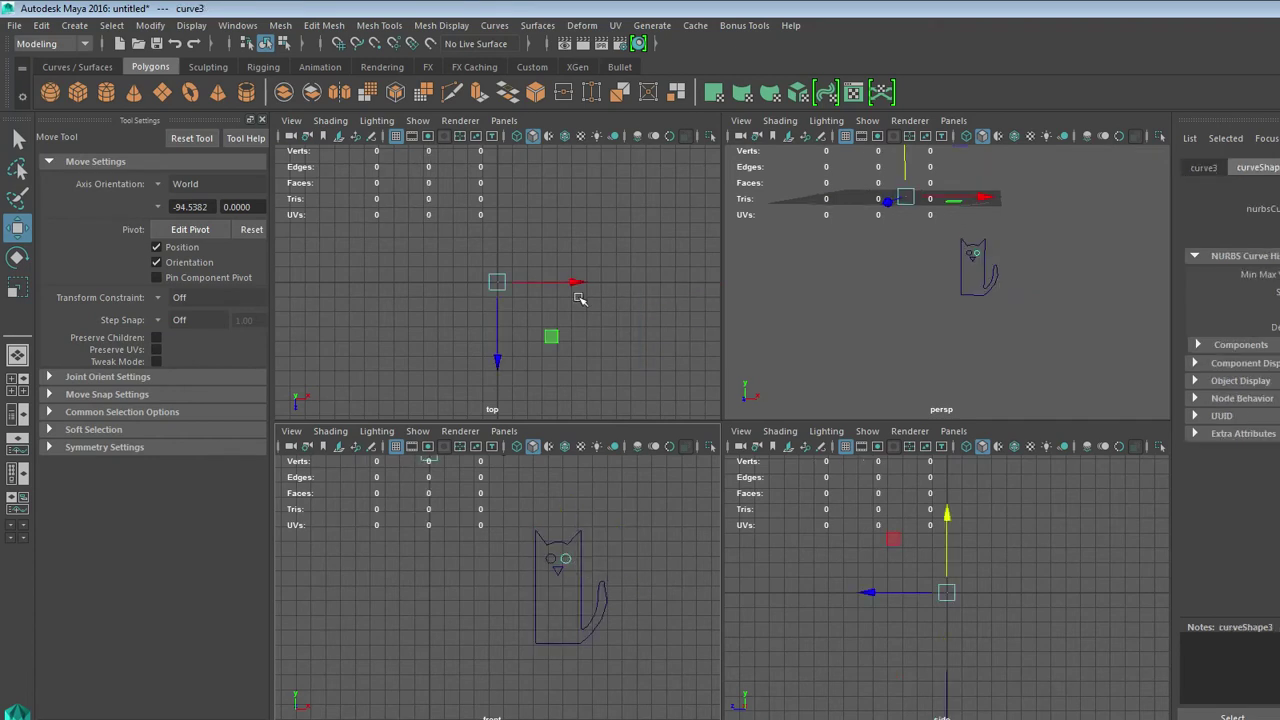
pyautogui.moveTo(571, 283); pyautogui.dragTo(665, 290)
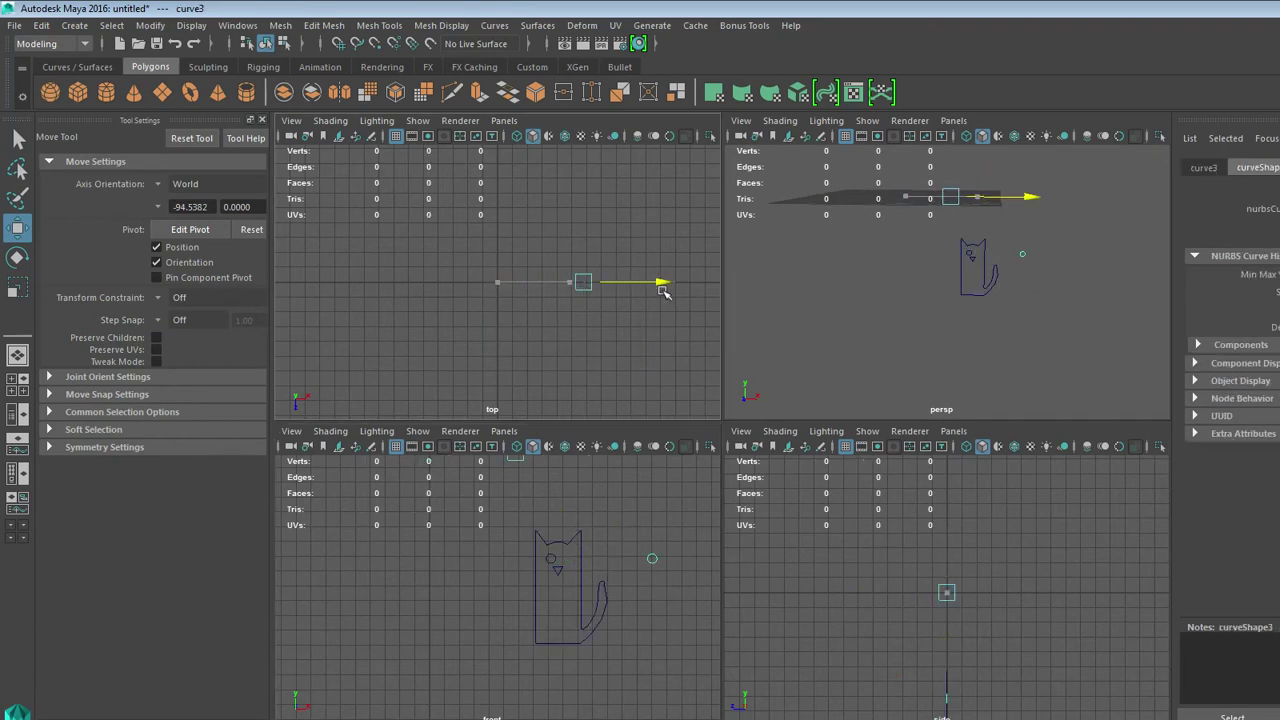
pyautogui.click(553, 558)
pyautogui.moveTo(572, 284); pyautogui.dragTo(518, 284)
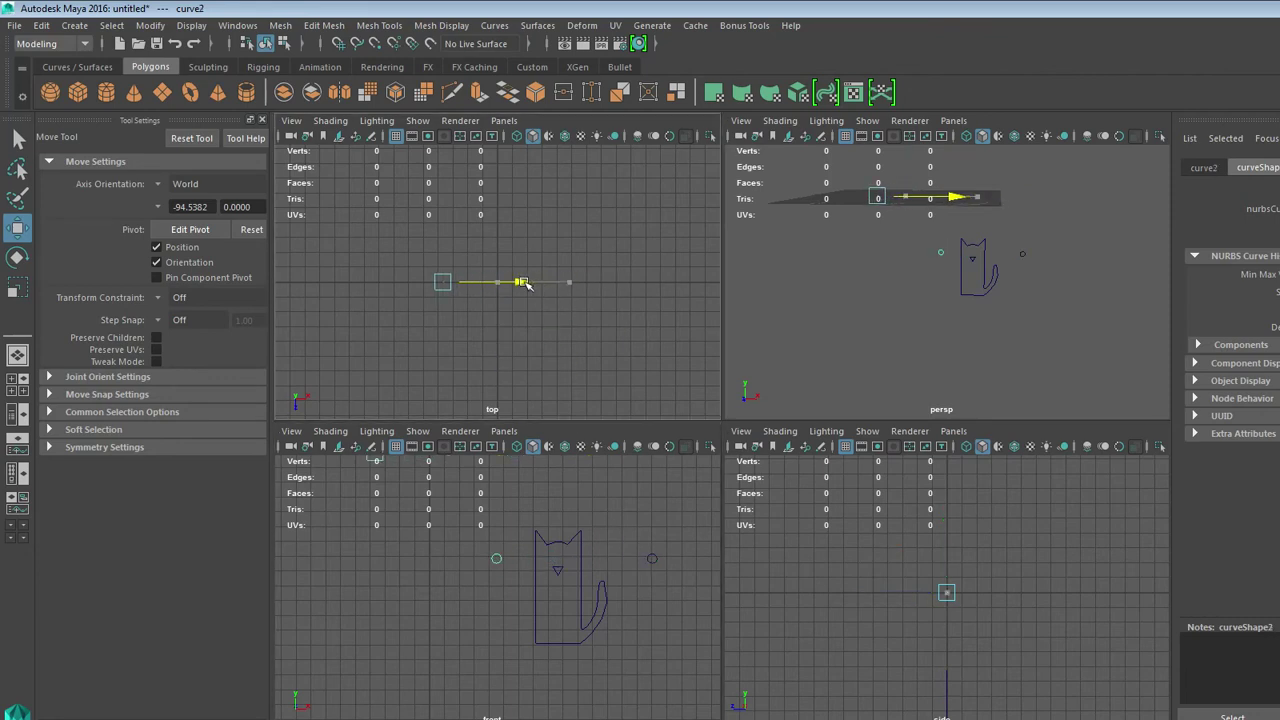
pyautogui.click(557, 572)
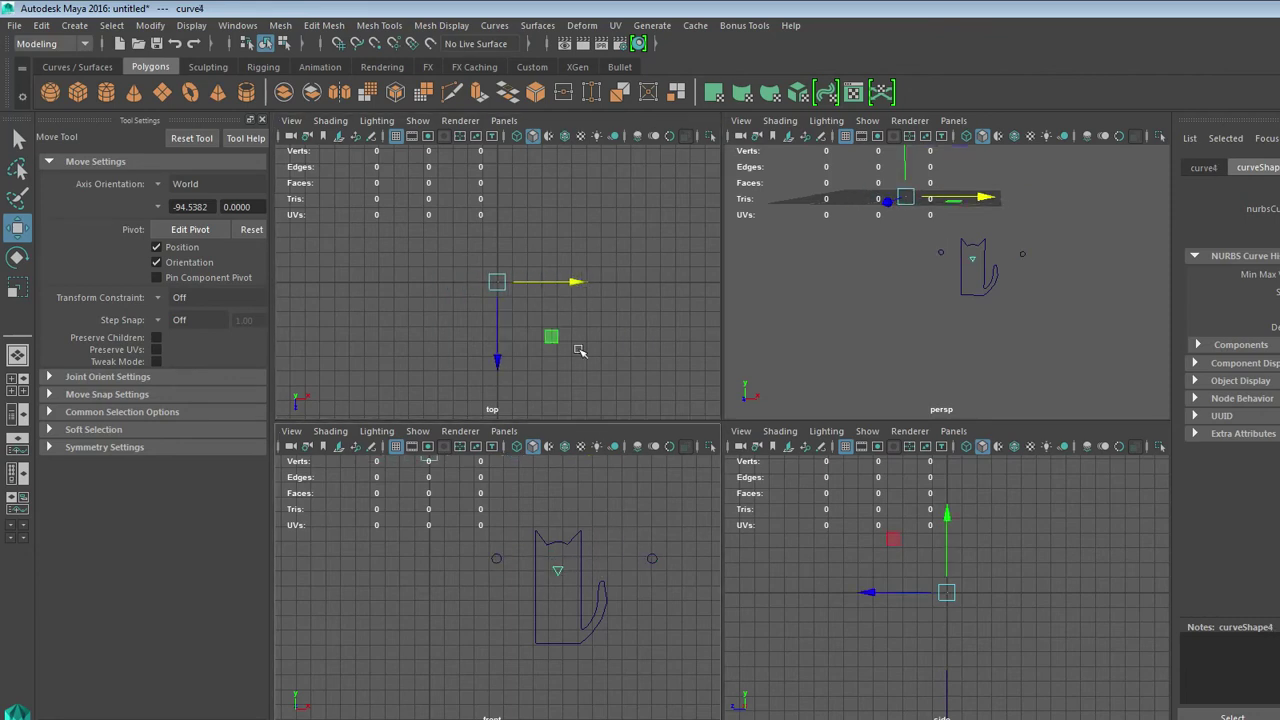
pyautogui.moveTo(561, 288); pyautogui.dragTo(532, 301)
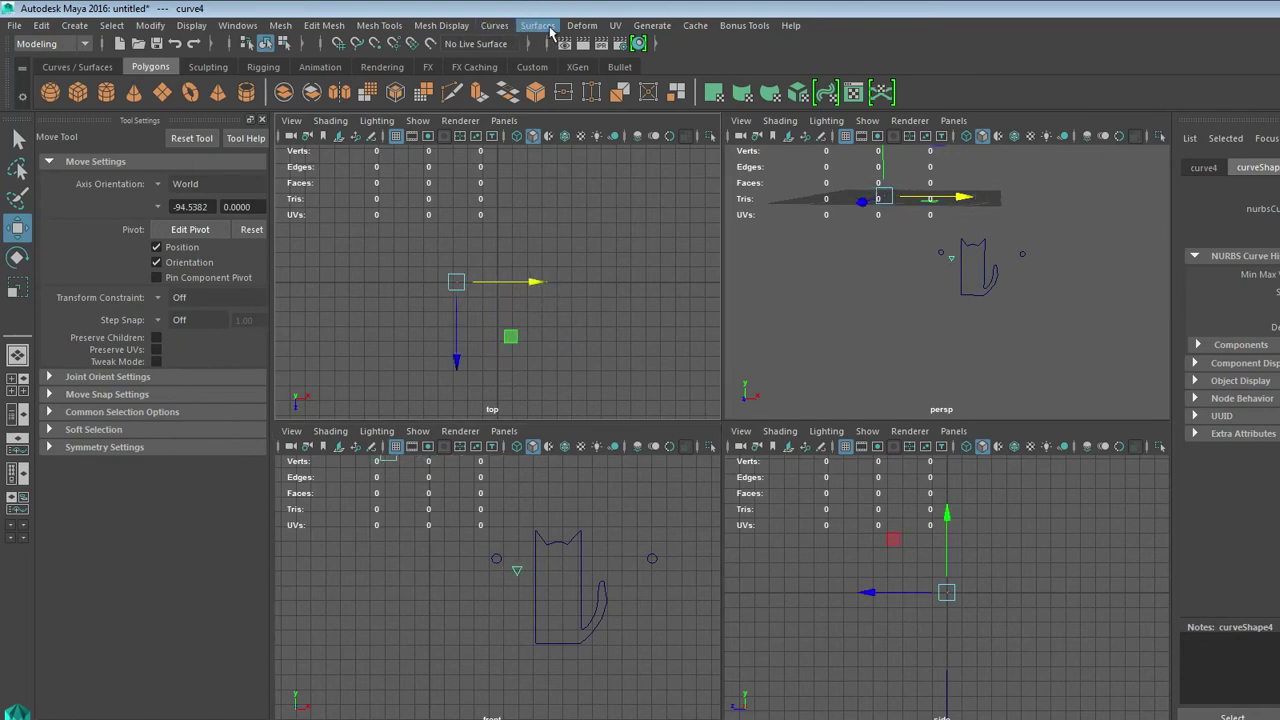
# Bevel Plus the nose curve, then repeat with G on both eye curves and the cat outline.
pyautogui.click(533, 26)
pyautogui.click(613, 205)
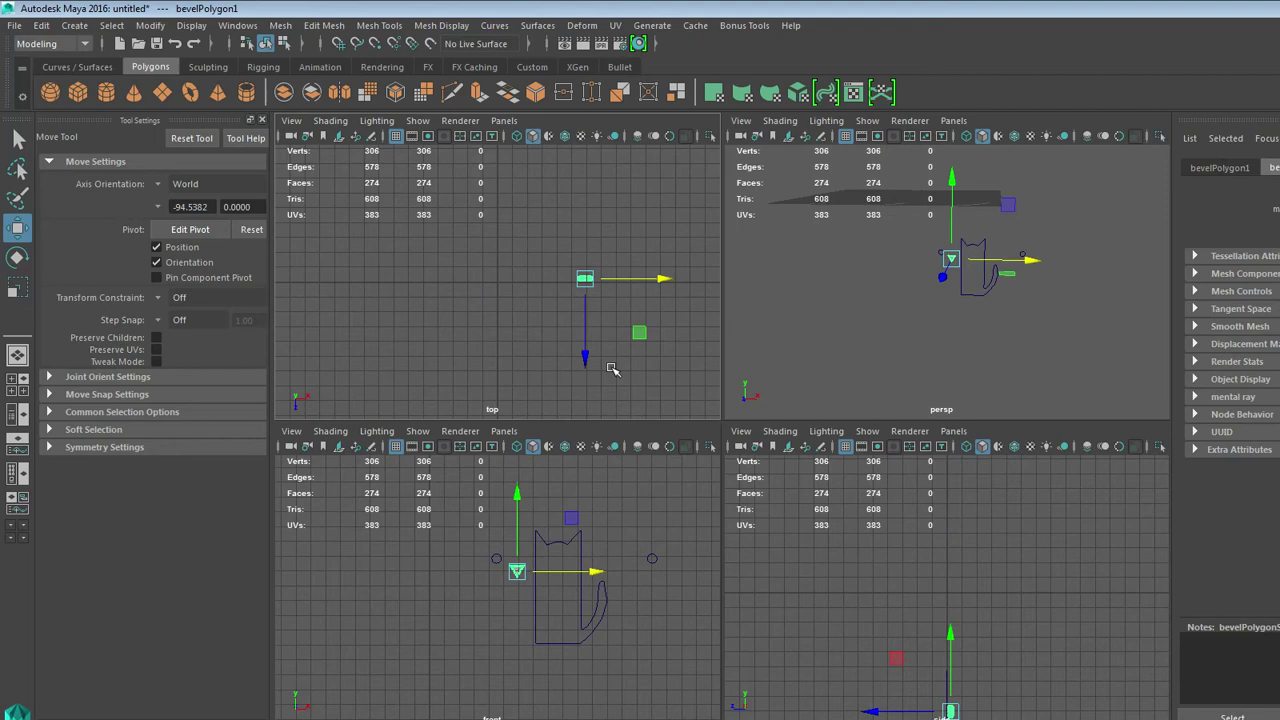
pyautogui.click(650, 564)
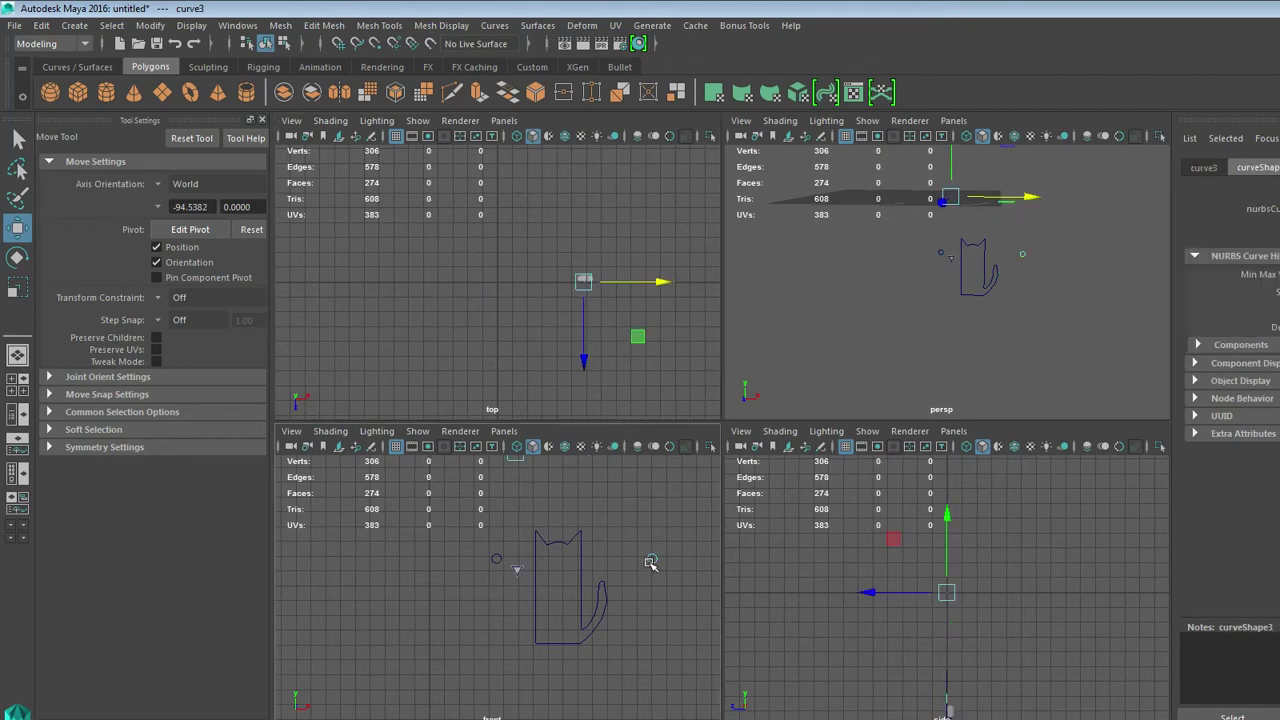
pyautogui.press('g')
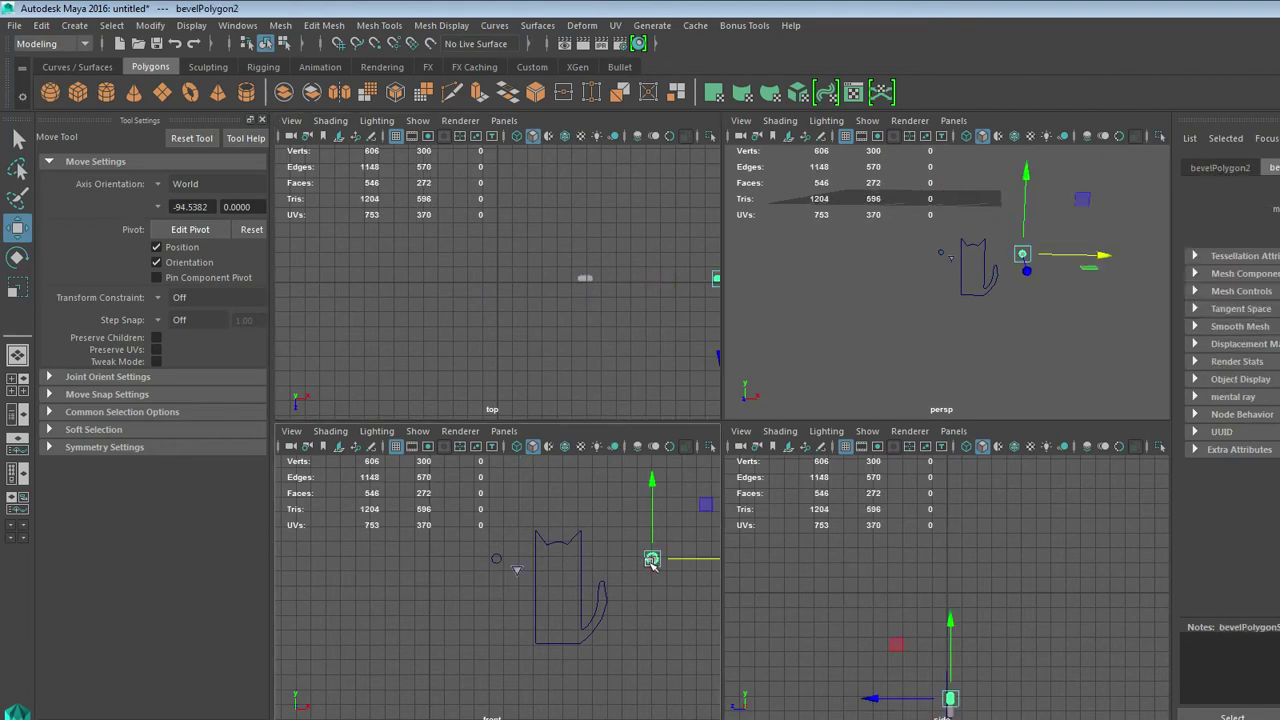
pyautogui.click(494, 562)
pyautogui.press('g')
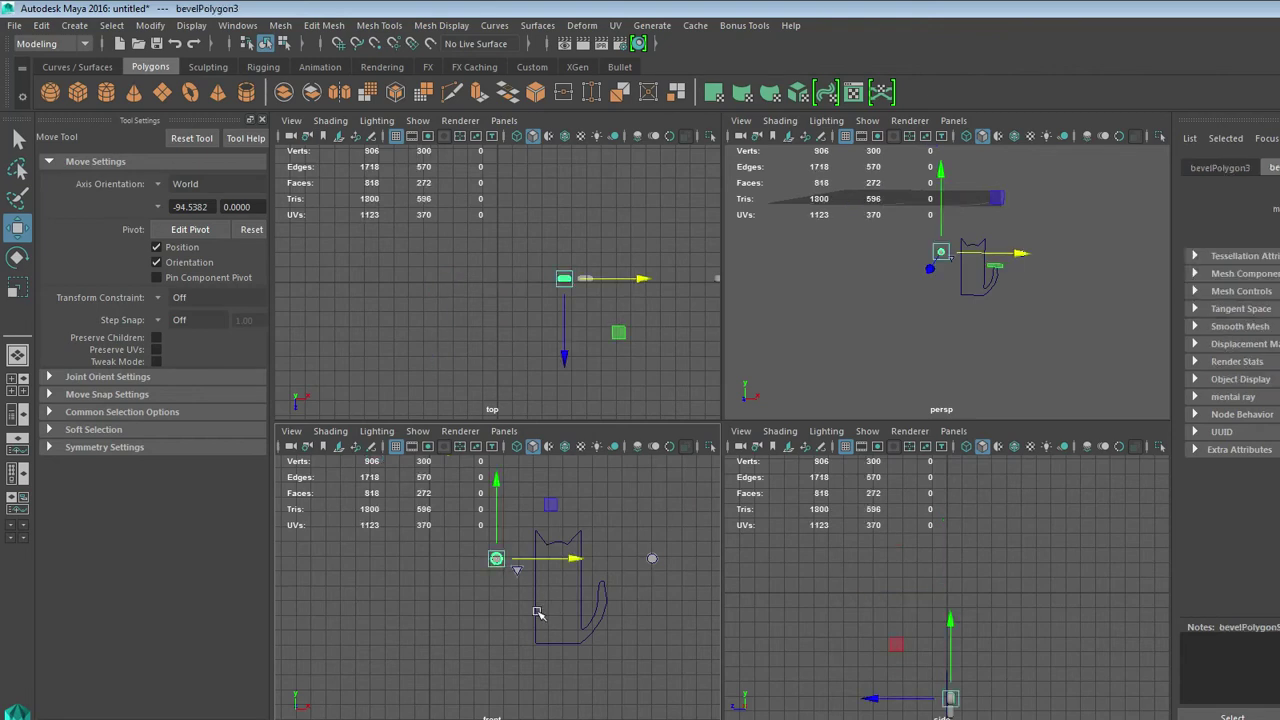
pyautogui.click(537, 612)
pyautogui.press('g')
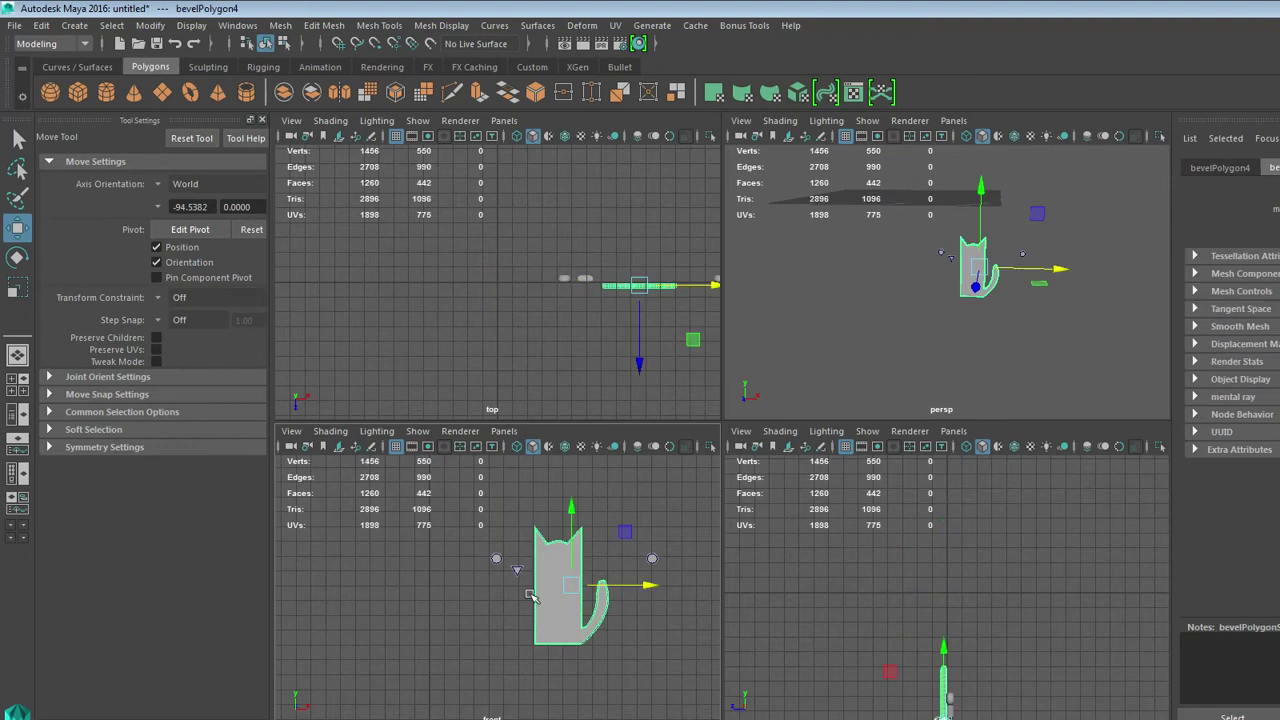
# Reposition the nose curve along X and Z back onto the cat's face.
pyautogui.click(584, 590)
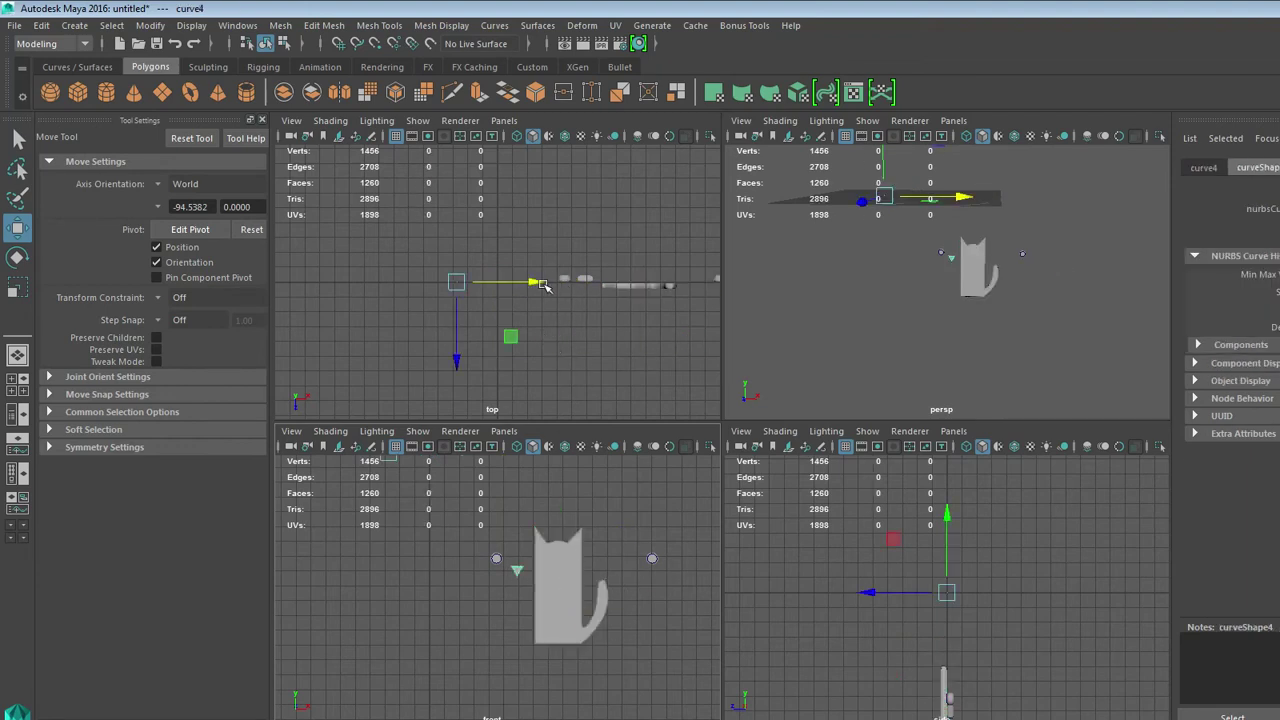
pyautogui.moveTo(543, 285); pyautogui.dragTo(585, 285)
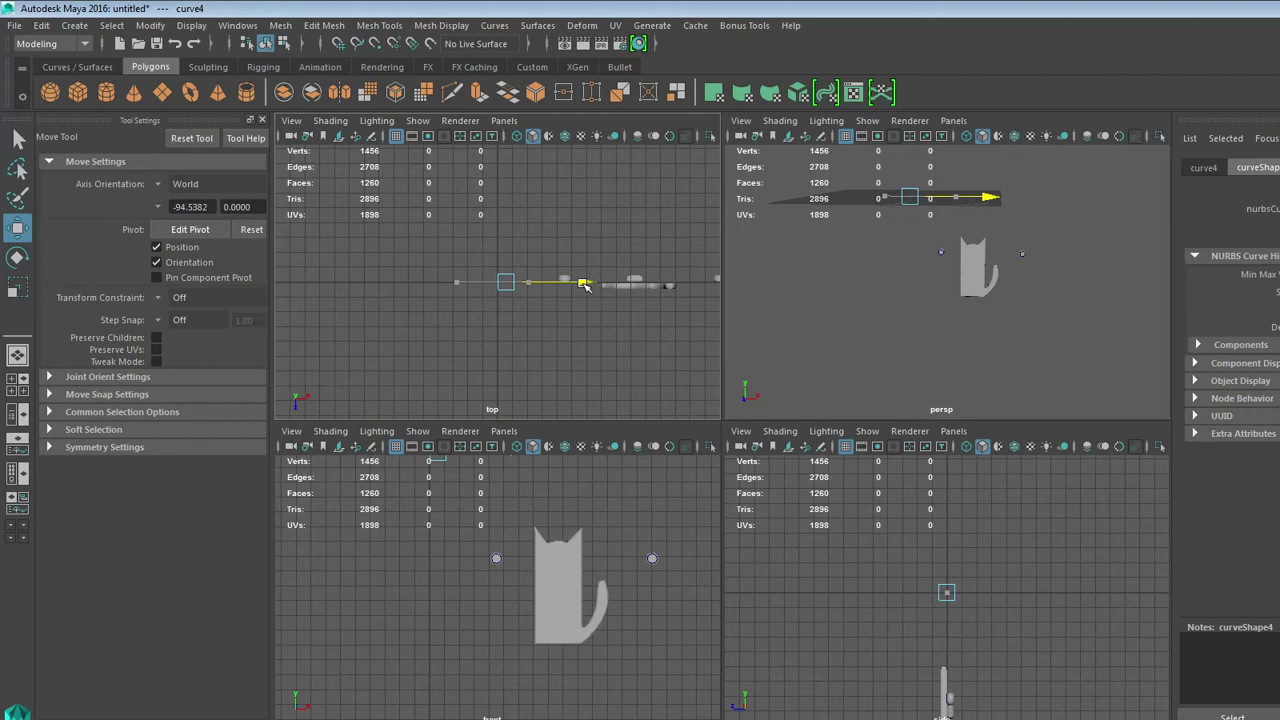
pyautogui.click(506, 362)
pyautogui.moveTo(506, 362); pyautogui.dragTo(506, 374)
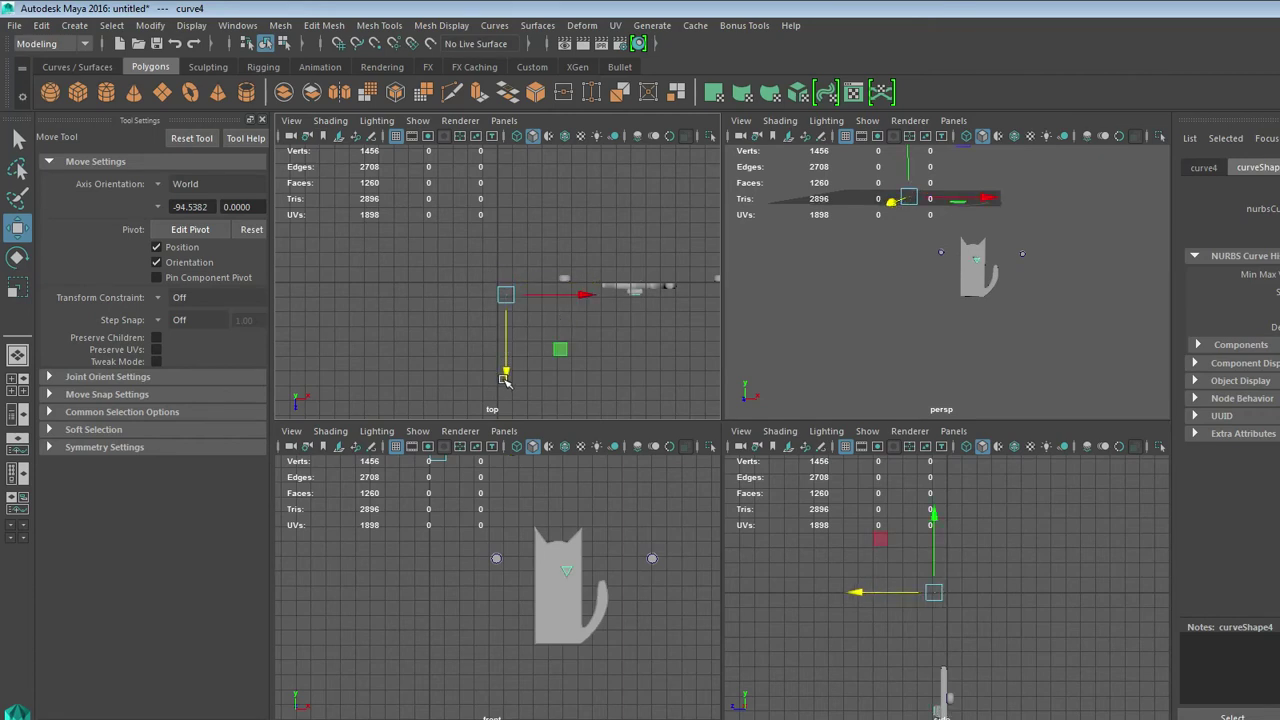
pyautogui.moveTo(587, 296)
pyautogui.mouseDown()
pyautogui.moveTo(523, 284)
pyautogui.moveTo(571, 281)
pyautogui.mouseUp()
pyautogui.click(490, 558)
# Place both eye circle curves on the cat's face, moving the second eye beside the first.
pyautogui.moveTo(493, 348); pyautogui.dragTo(495, 368)
pyautogui.moveTo(567, 296); pyautogui.dragTo(573, 296)
pyautogui.hotkey('ctrl', 'd')
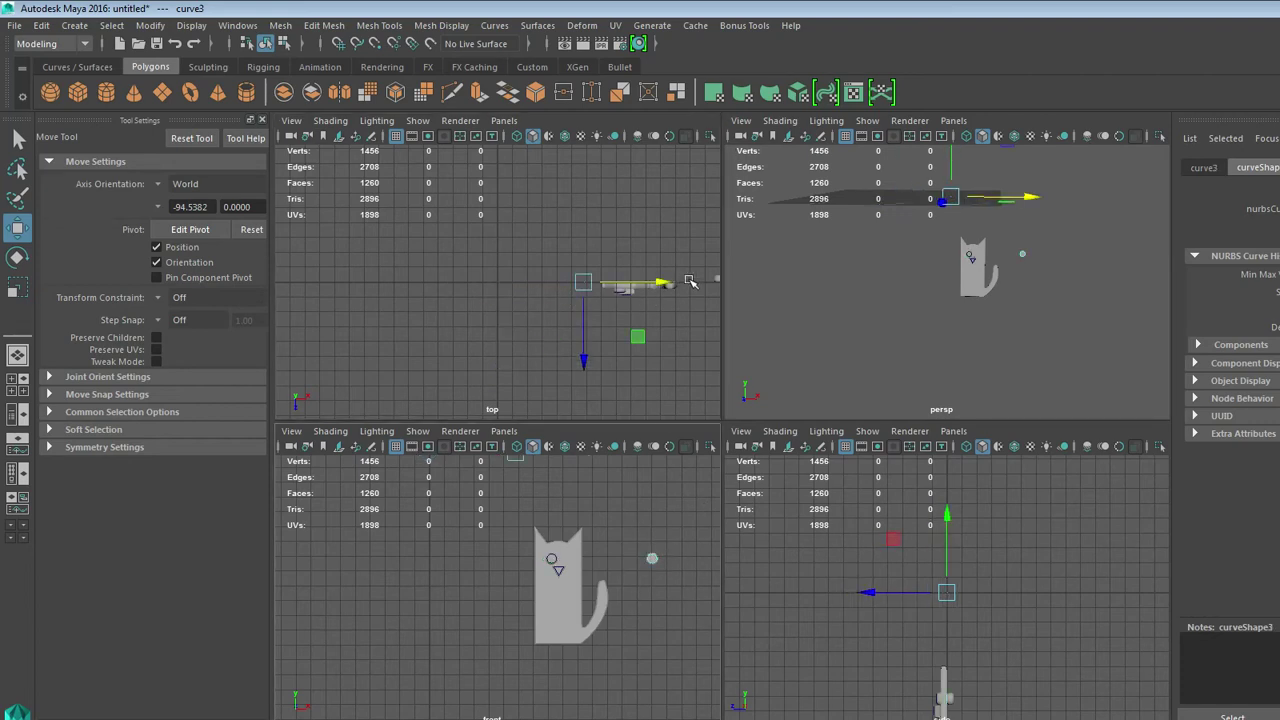
pyautogui.moveTo(665, 285); pyautogui.dragTo(589, 290)
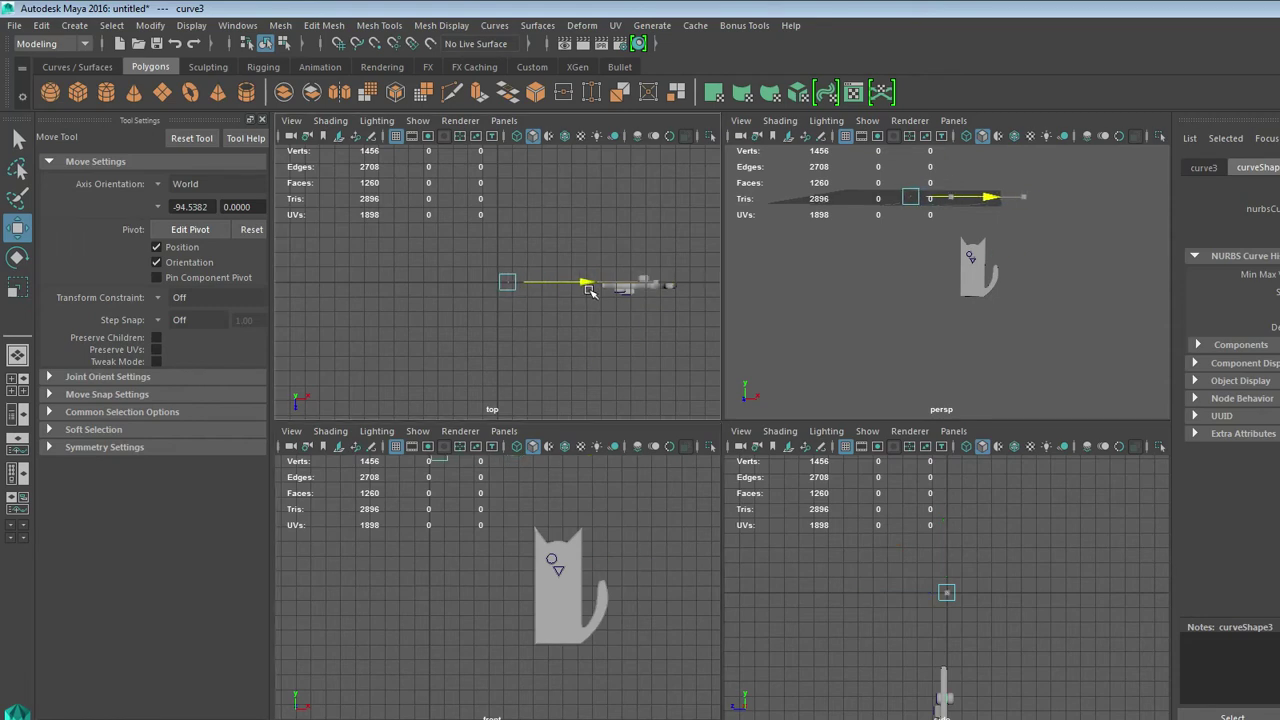
pyautogui.moveTo(507, 350); pyautogui.dragTo(504, 370)
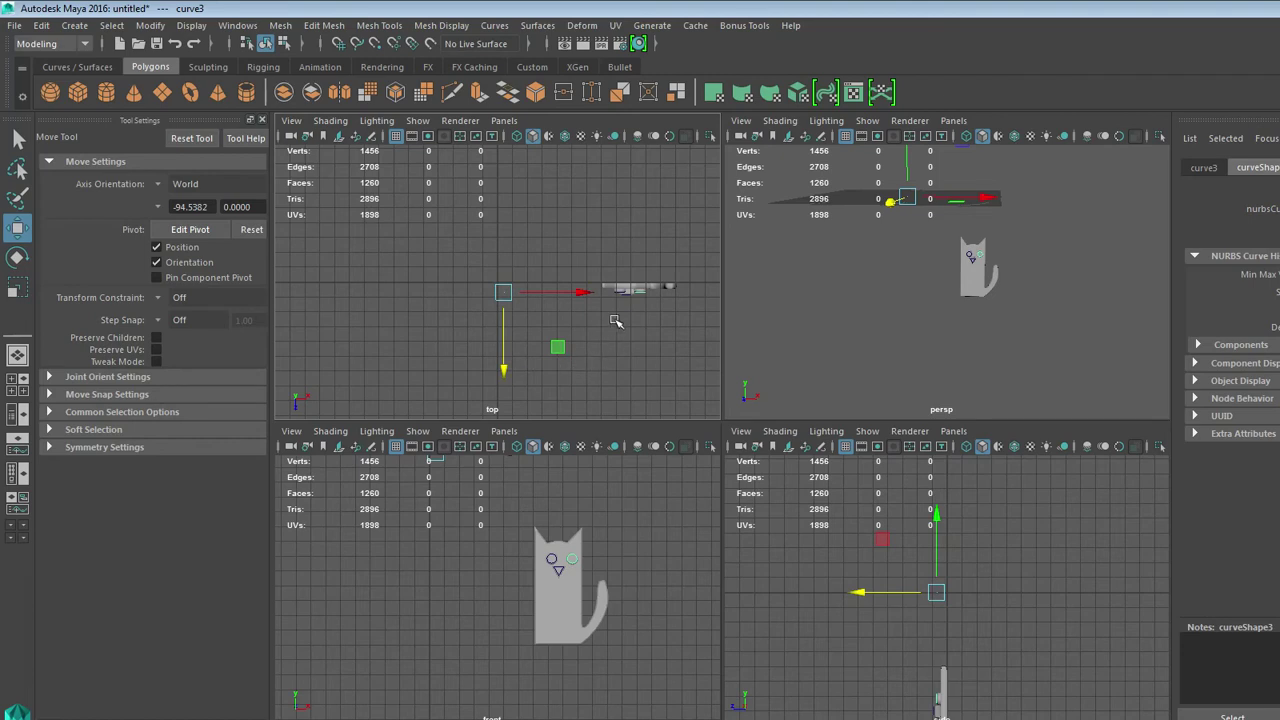
pyautogui.moveTo(585, 297); pyautogui.dragTo(580, 296)
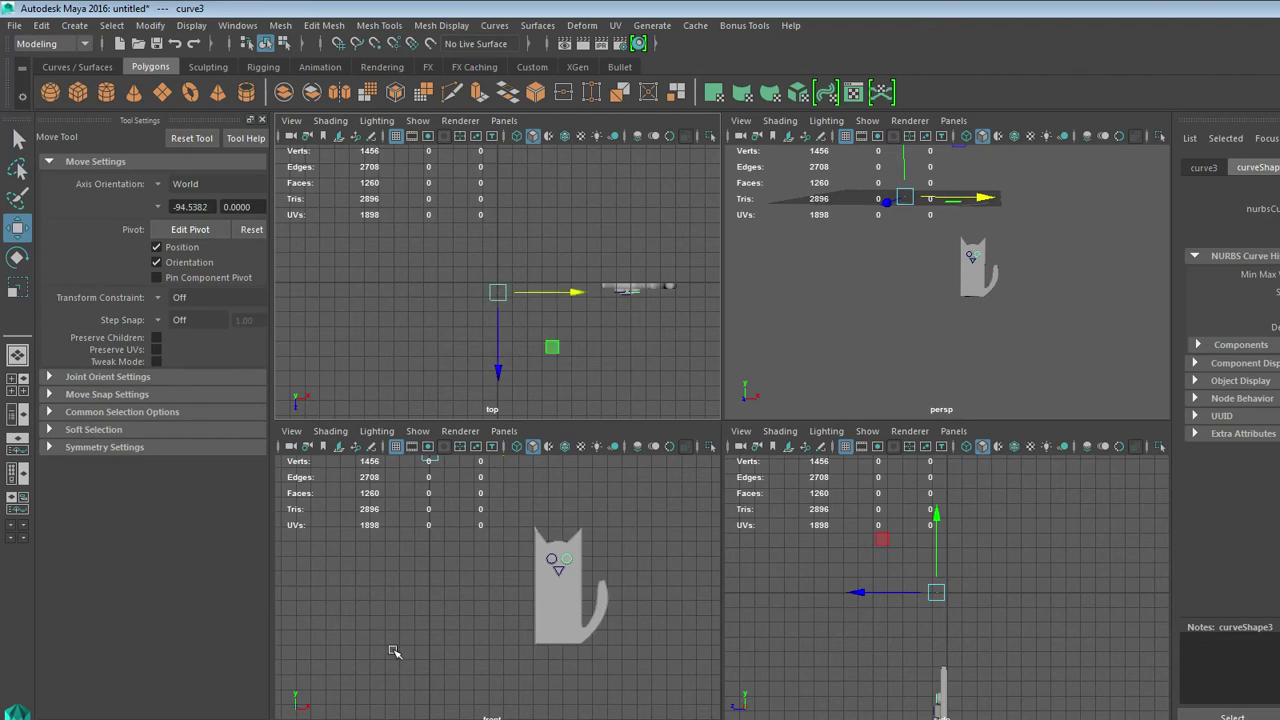
# Raise the bevelled eye mesh and the first eye curve slightly along Y.
pyautogui.press('g')
pyautogui.moveTo(652, 483); pyautogui.dragTo(651, 485)
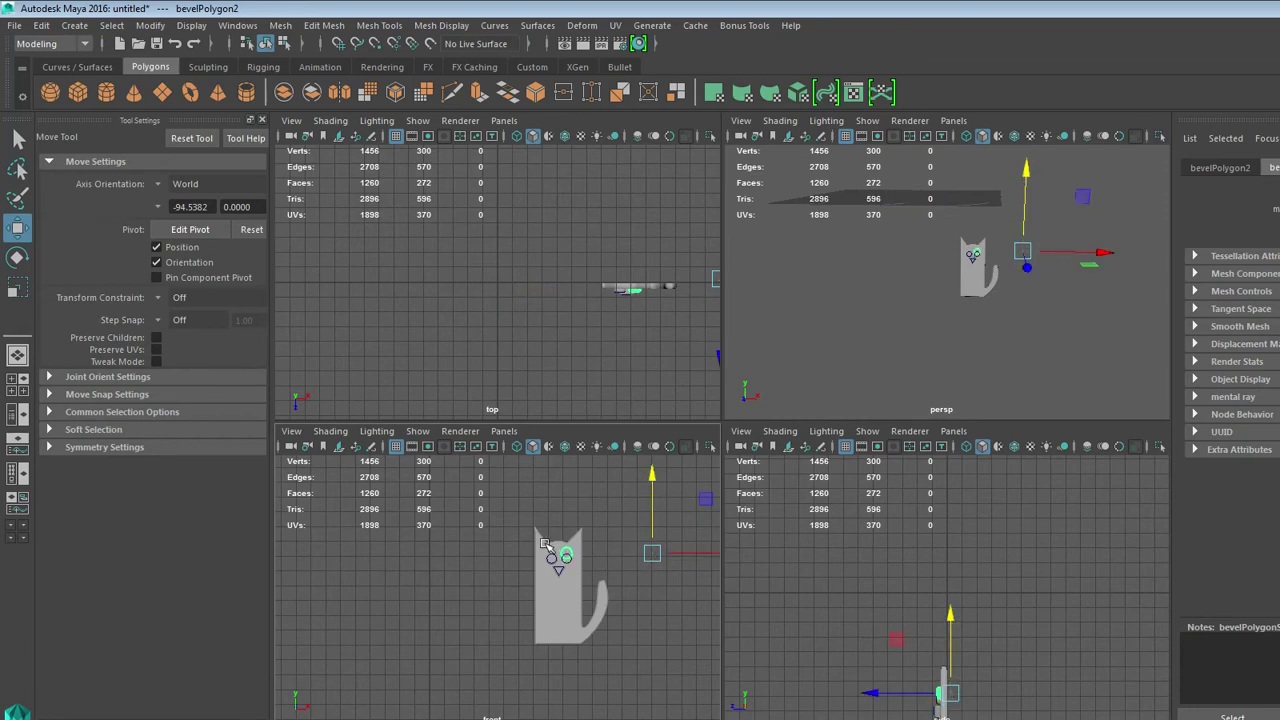
pyautogui.click(555, 563)
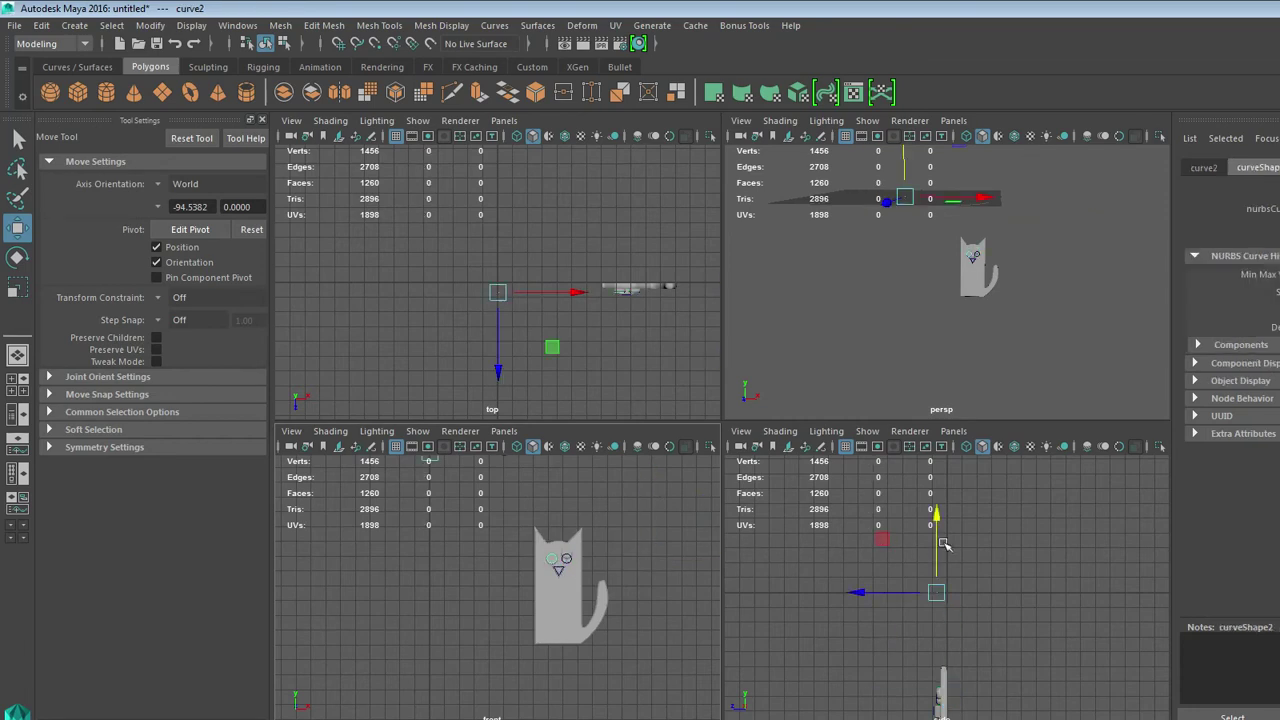
pyautogui.moveTo(935, 528); pyautogui.dragTo(935, 520)
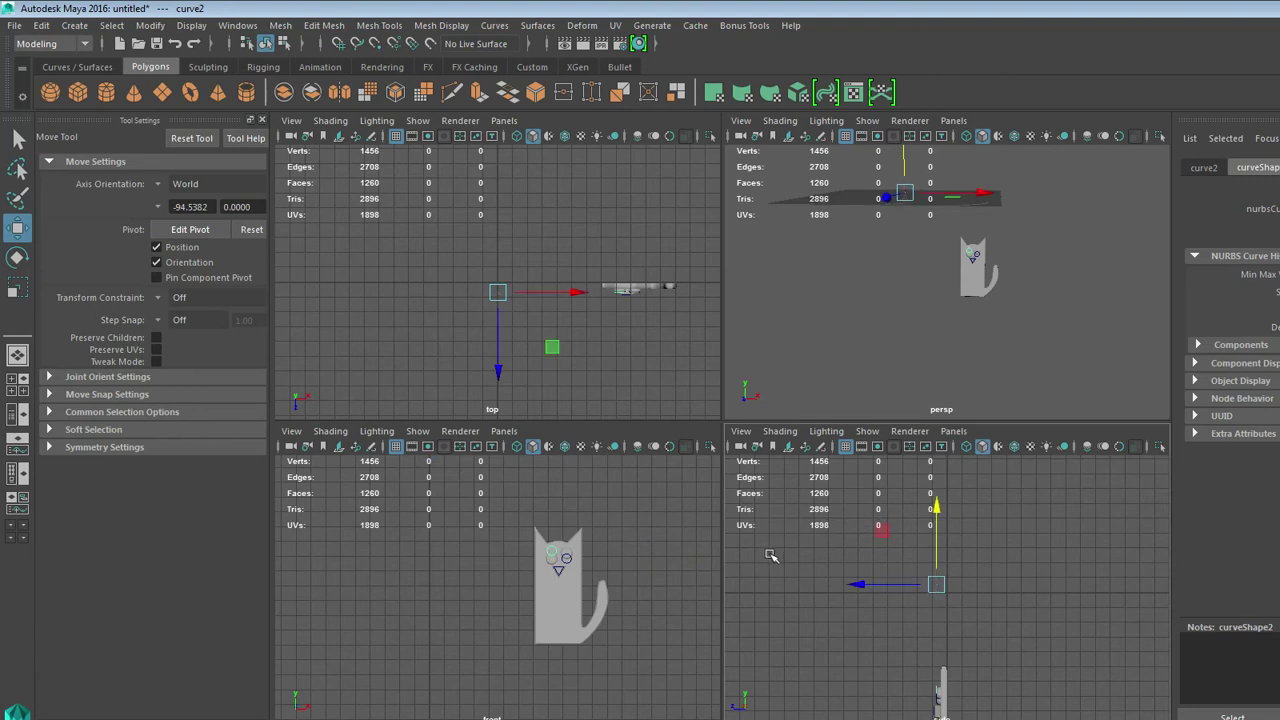
pyautogui.click(643, 580)
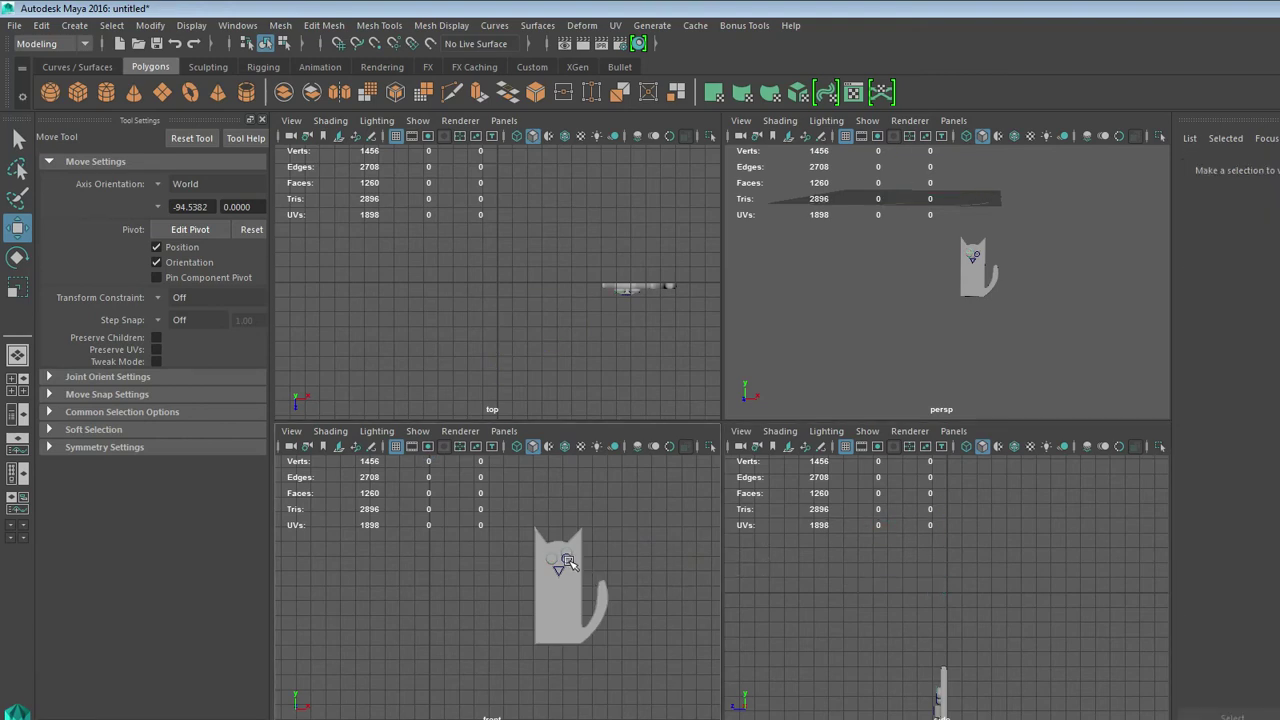
# Inspect the eye, the nose curve and the beveled cat body by selecting each in turn.
pyautogui.click(566, 562)
pyautogui.click(591, 597)
pyautogui.click(558, 572)
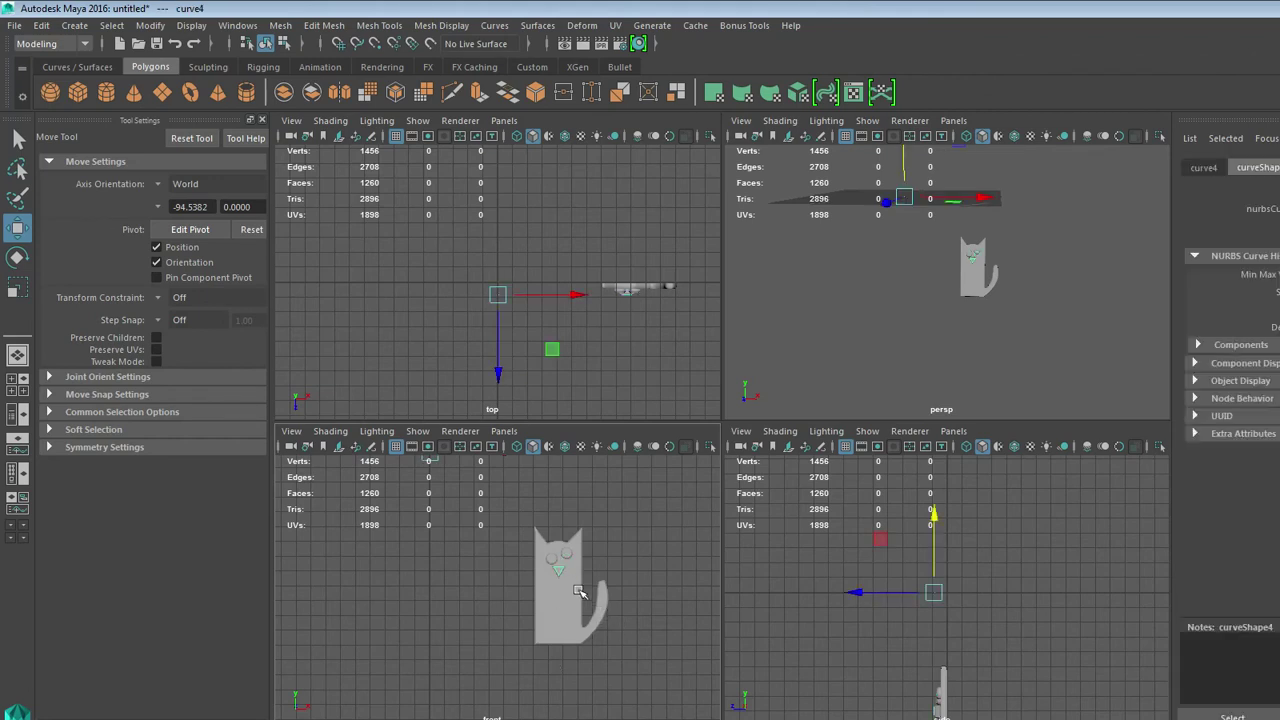
pyautogui.click(606, 610)
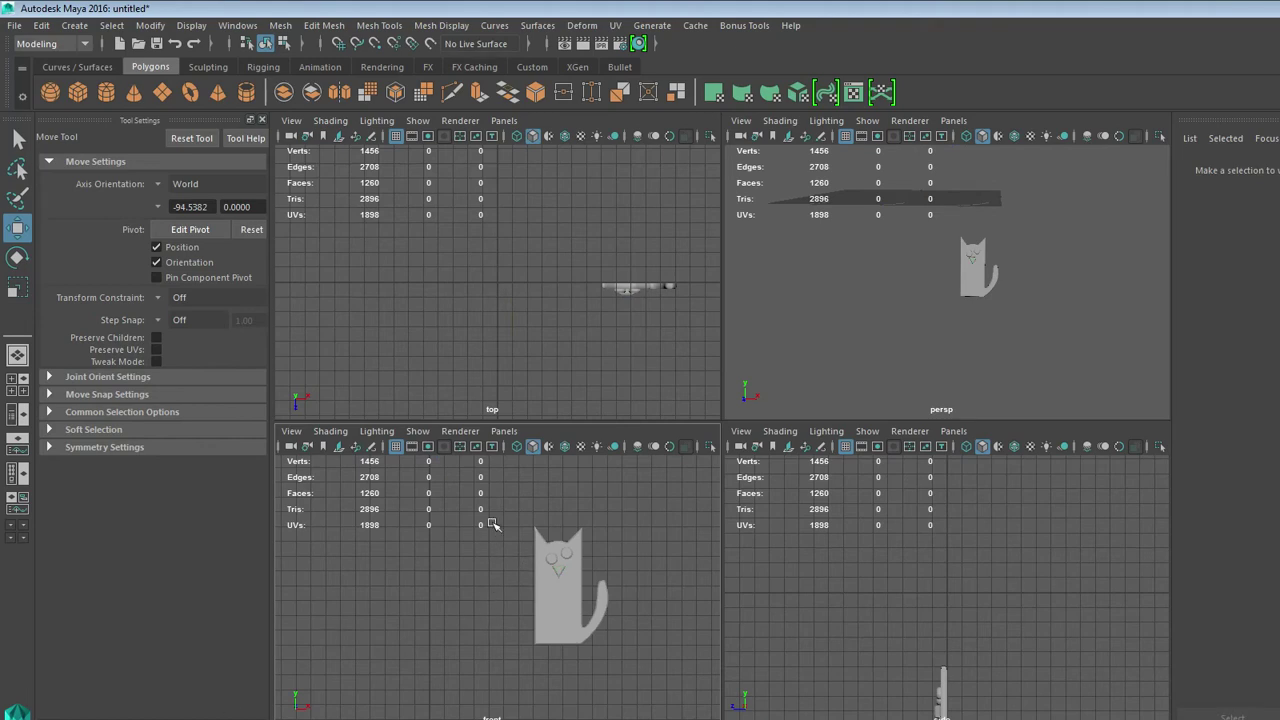
pyautogui.moveTo(488, 518); pyautogui.dragTo(597, 627)
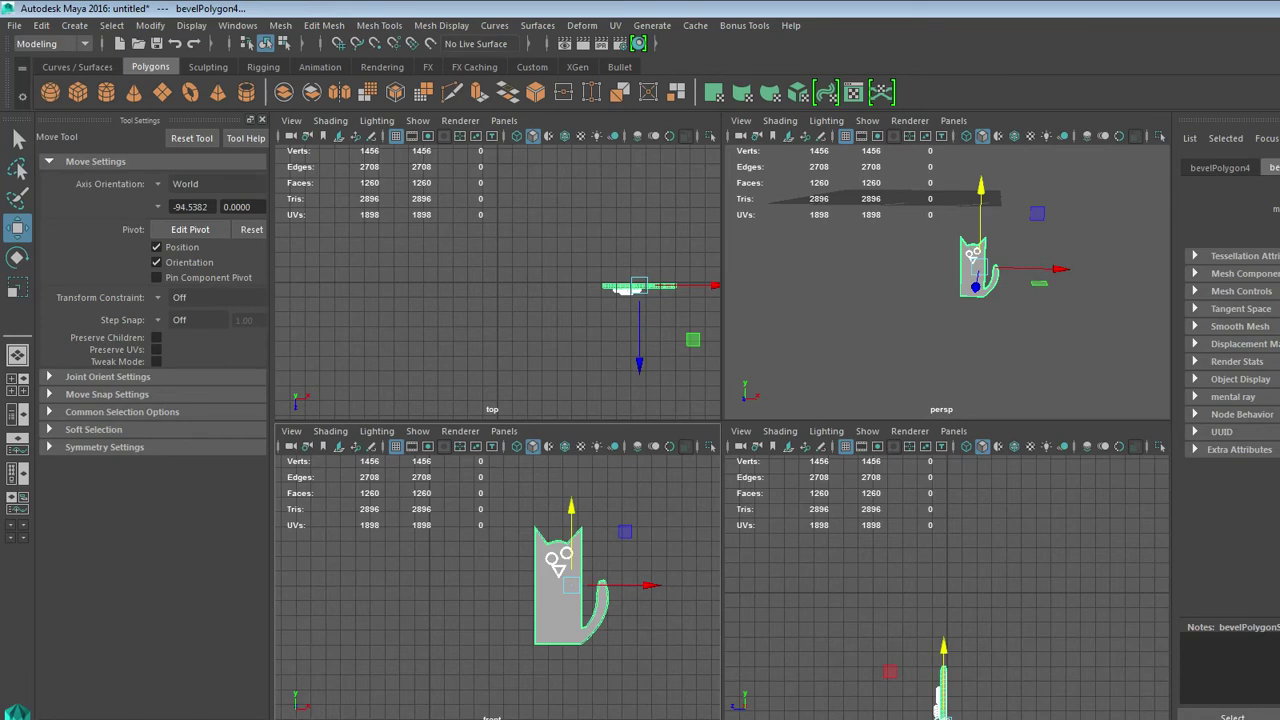
pyautogui.click(645, 625)
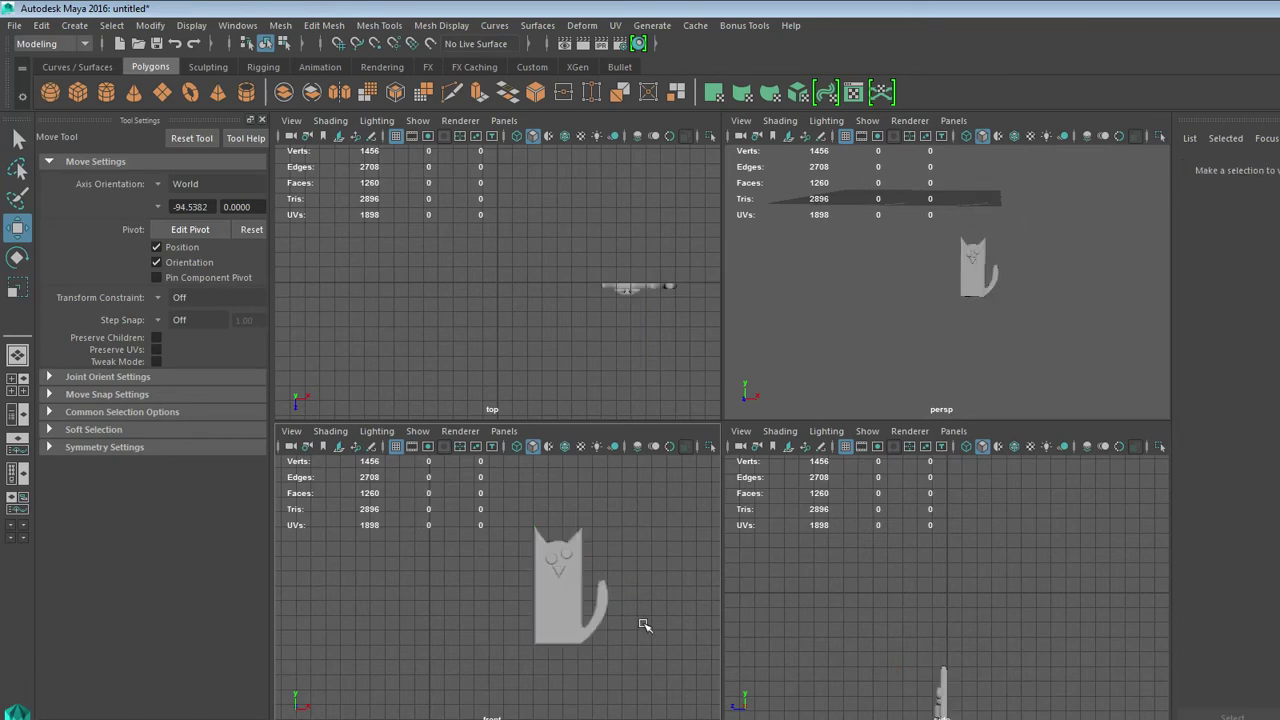
# Select the beveled eye mesh and move it slightly down along Y.
pyautogui.click(566, 555)
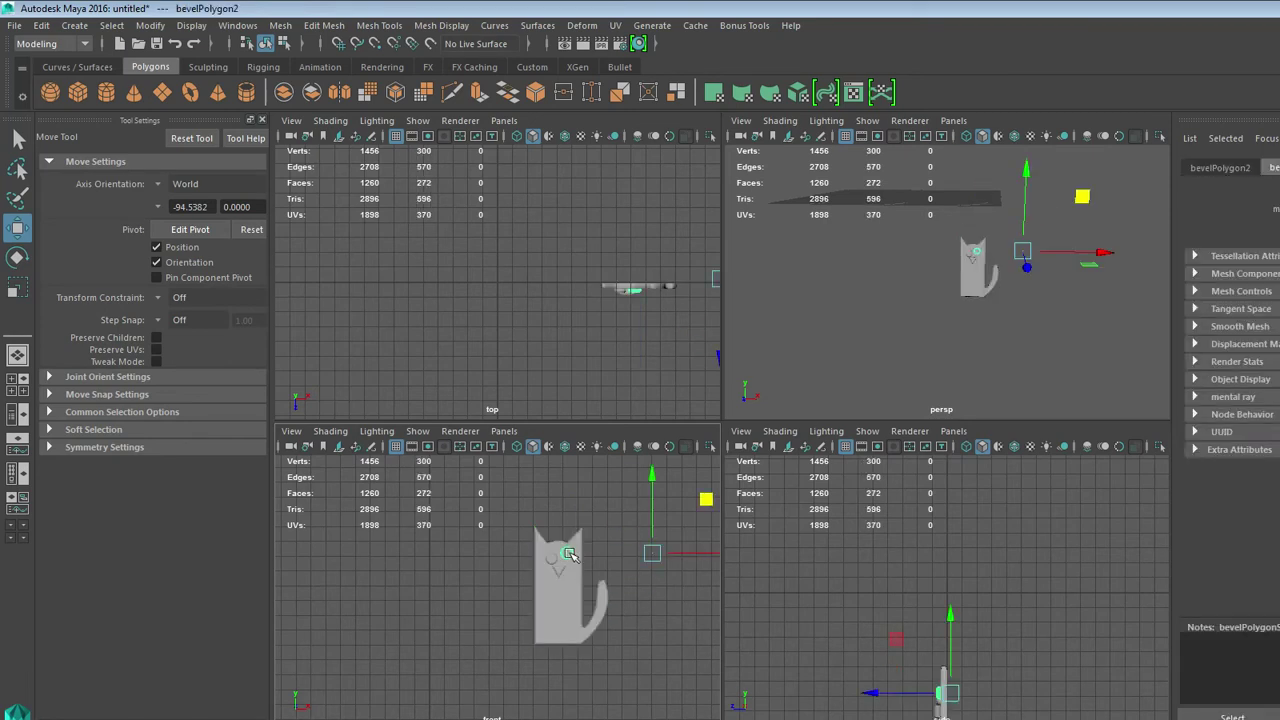
pyautogui.click(649, 488)
pyautogui.moveTo(650, 487); pyautogui.dragTo(653, 490)
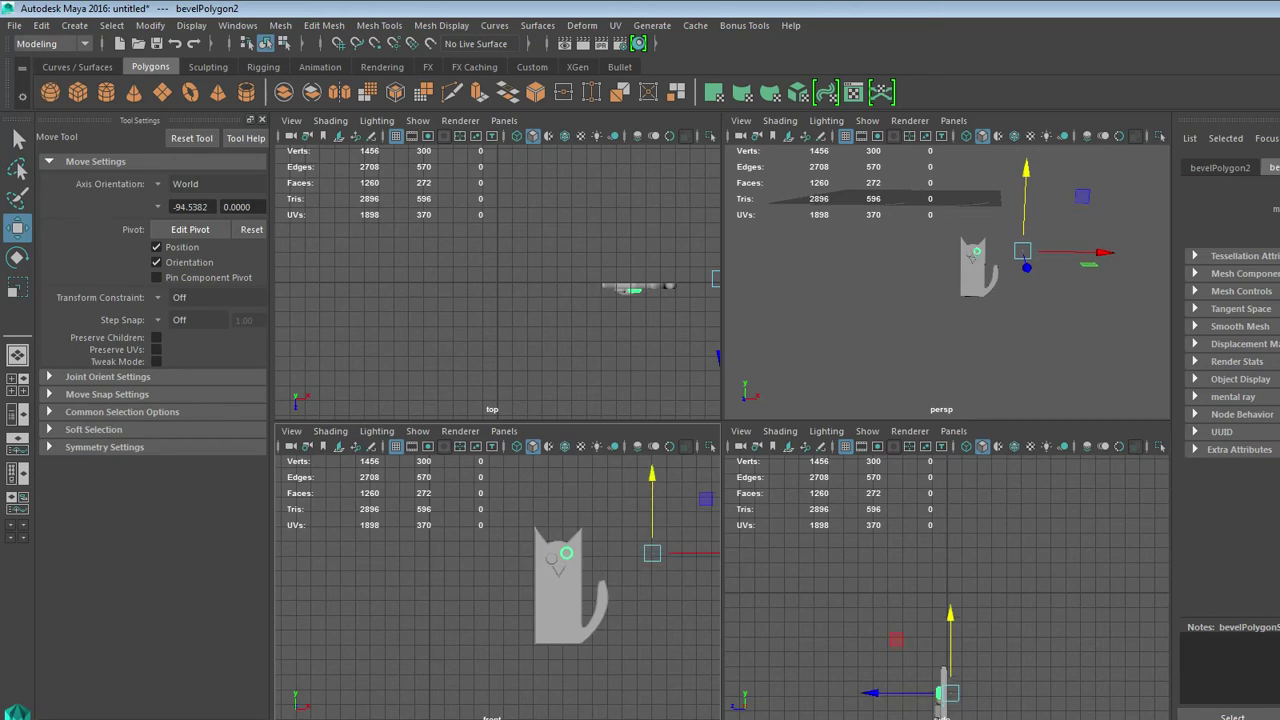
# Undo recent edits until the separate bevel meshes disappear.
pyautogui.hotkey('ctrl', 'z')
pyautogui.hotkey('ctrl', 'z')
pyautogui.hotkey('ctrl', 'z')
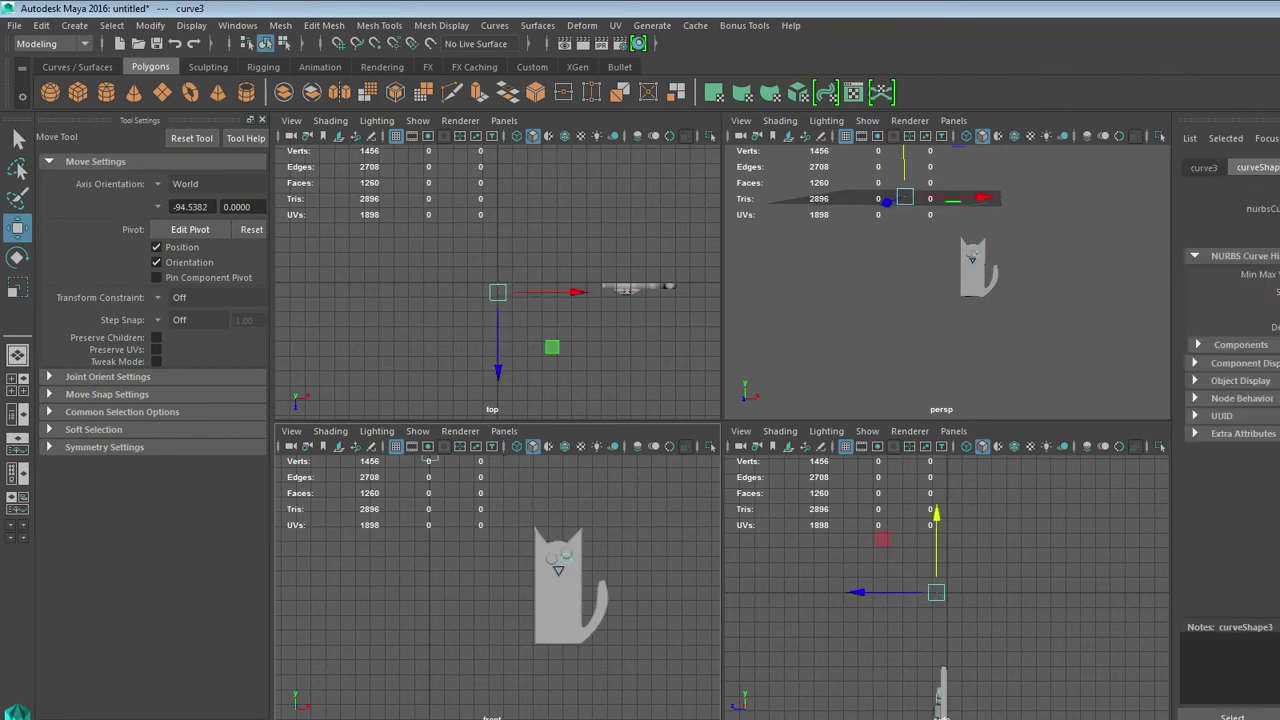
pyautogui.hotkey('shift', 'z')
pyautogui.hotkey('shift', 'z')
pyautogui.hotkey('shift', 'z')
pyautogui.hotkey('ctrl', 'z')
pyautogui.hotkey('ctrl', 'z')
pyautogui.hotkey('ctrl', 'z')
pyautogui.hotkey('ctrl', 'z')
pyautogui.hotkey('ctrl', 'z')
pyautogui.hotkey('ctrl', 'z')
pyautogui.hotkey('shift', 'z')
pyautogui.hotkey('shift', 'z')
pyautogui.hotkey('shift', 'z')
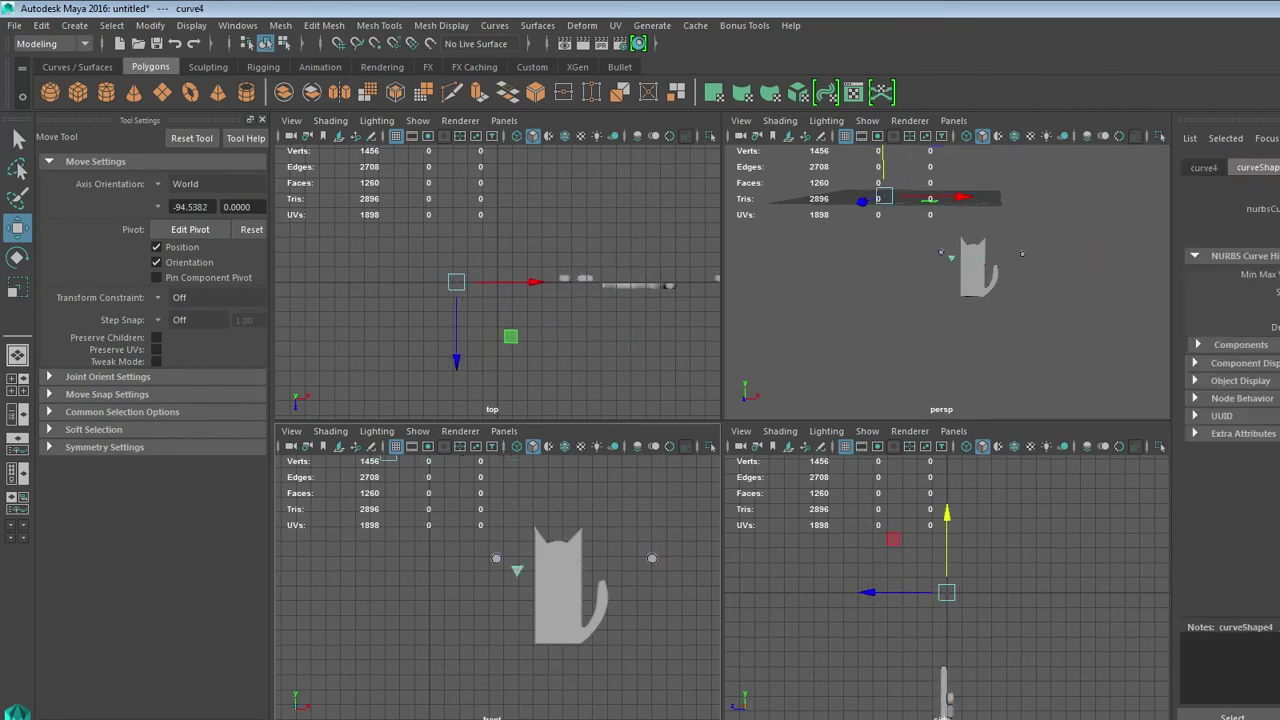
pyautogui.hotkey('shift', 'z')
pyautogui.hotkey('shift', 'z')
pyautogui.hotkey('shift', 'z')
pyautogui.hotkey('shift', 'z')
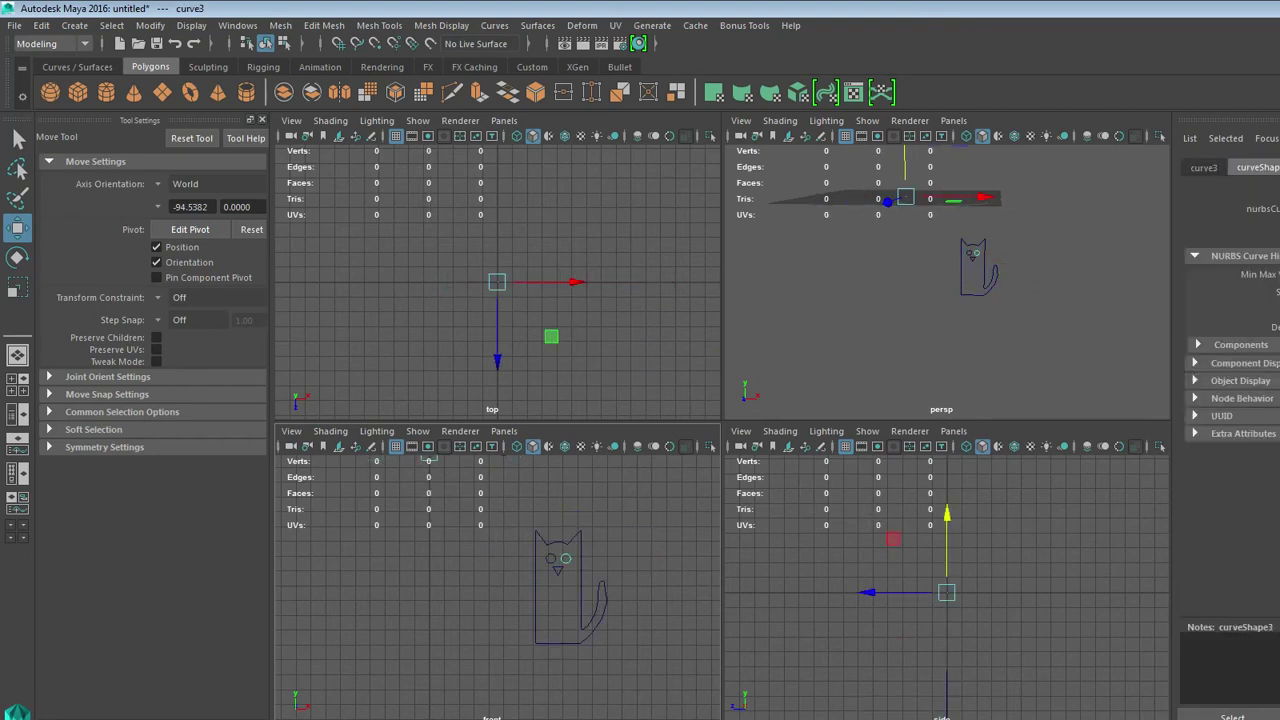
# Select the cat outline curve together with the eye circle and nose triangle.
pyautogui.click(606, 566)
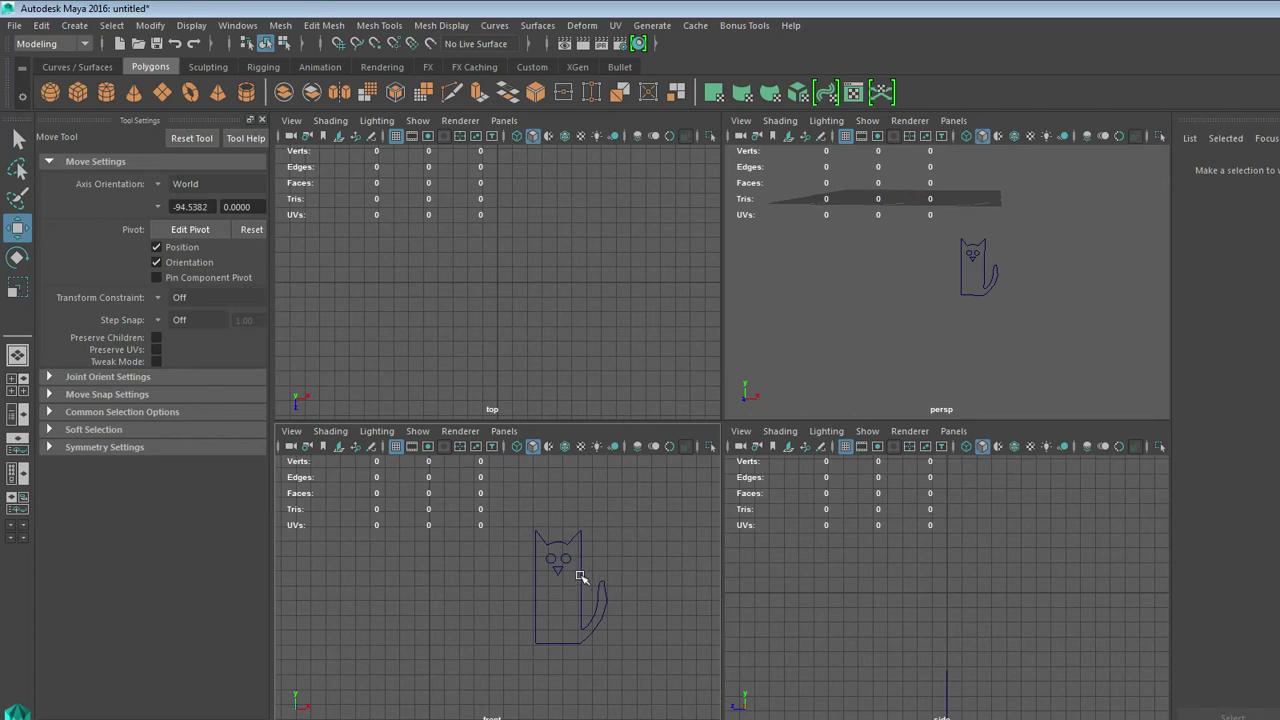
pyautogui.click(580, 577)
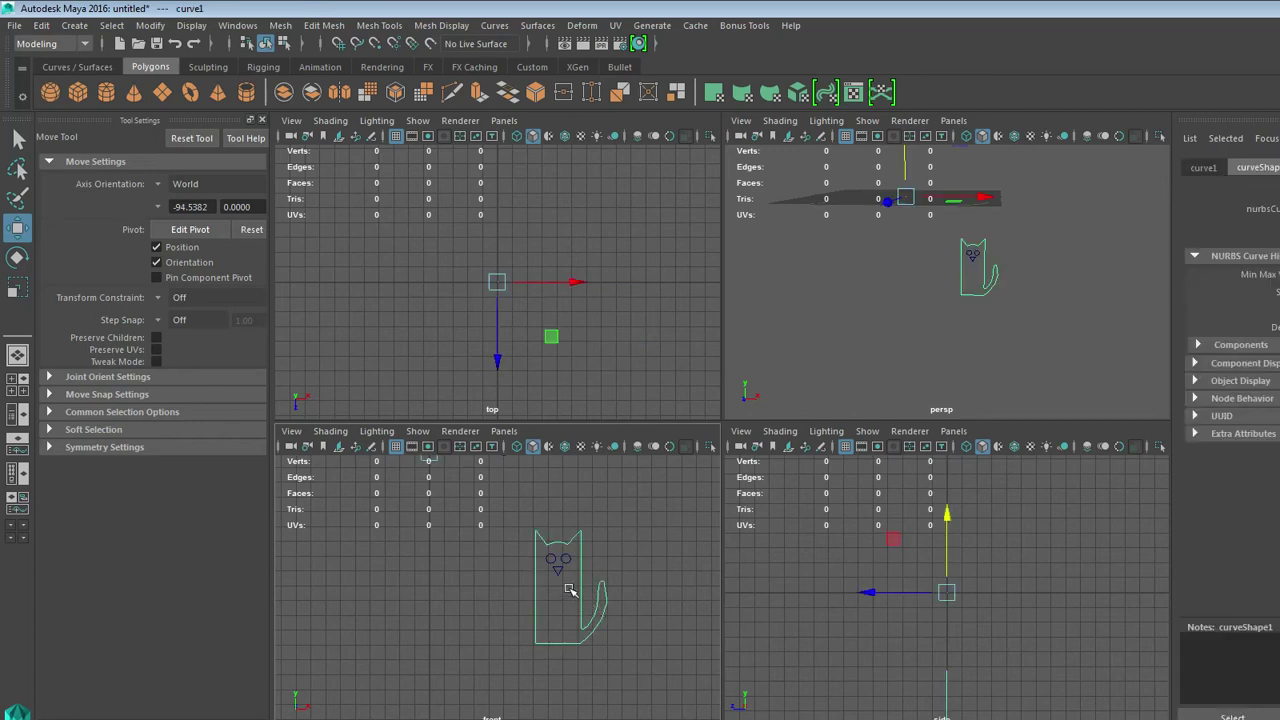
pyautogui.click(567, 560)
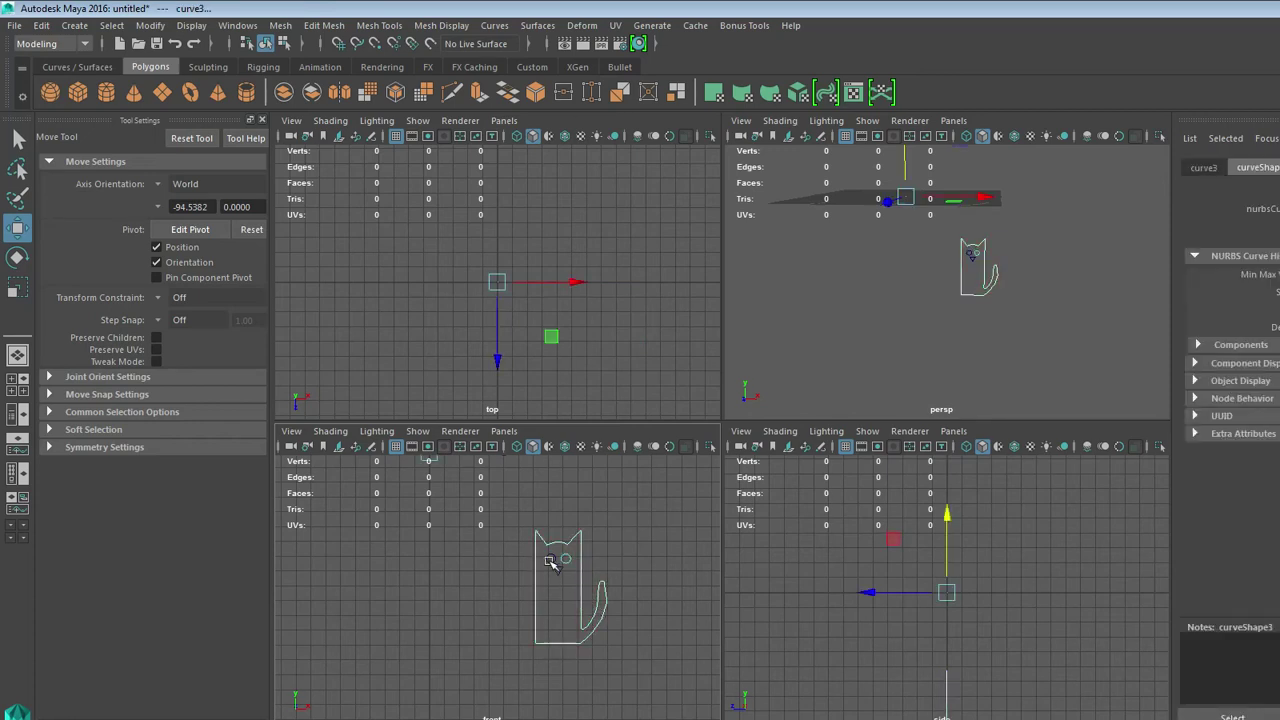
pyautogui.click(557, 569)
# Create a Bevel Plus mesh from the cat curves and move it right of the outline.
pyautogui.click(540, 25)
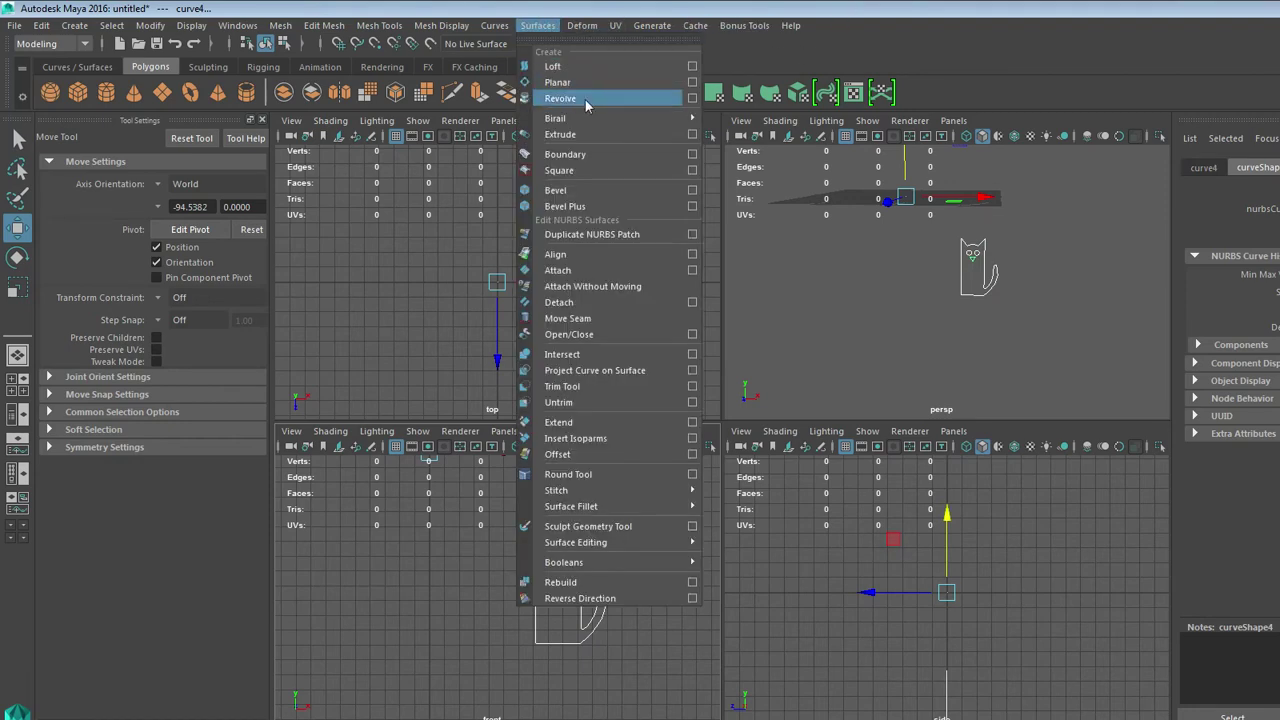
pyautogui.click(599, 206)
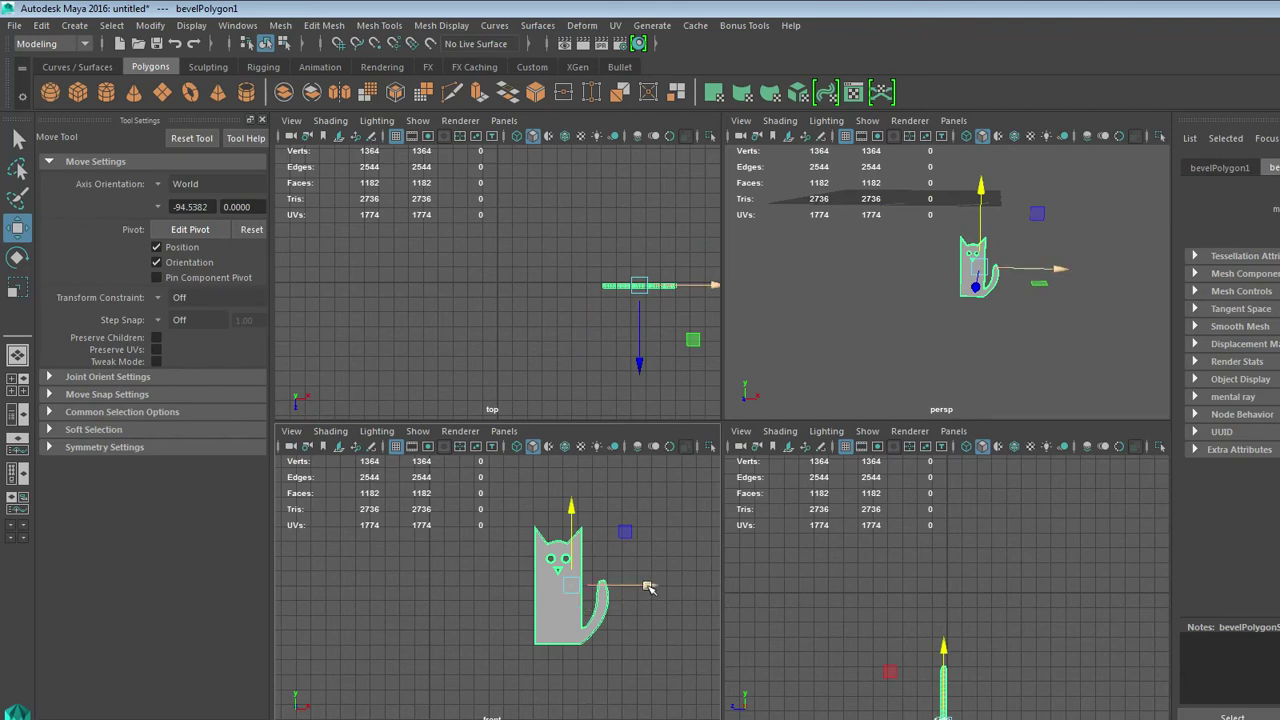
pyautogui.moveTo(649, 588); pyautogui.dragTo(734, 588)
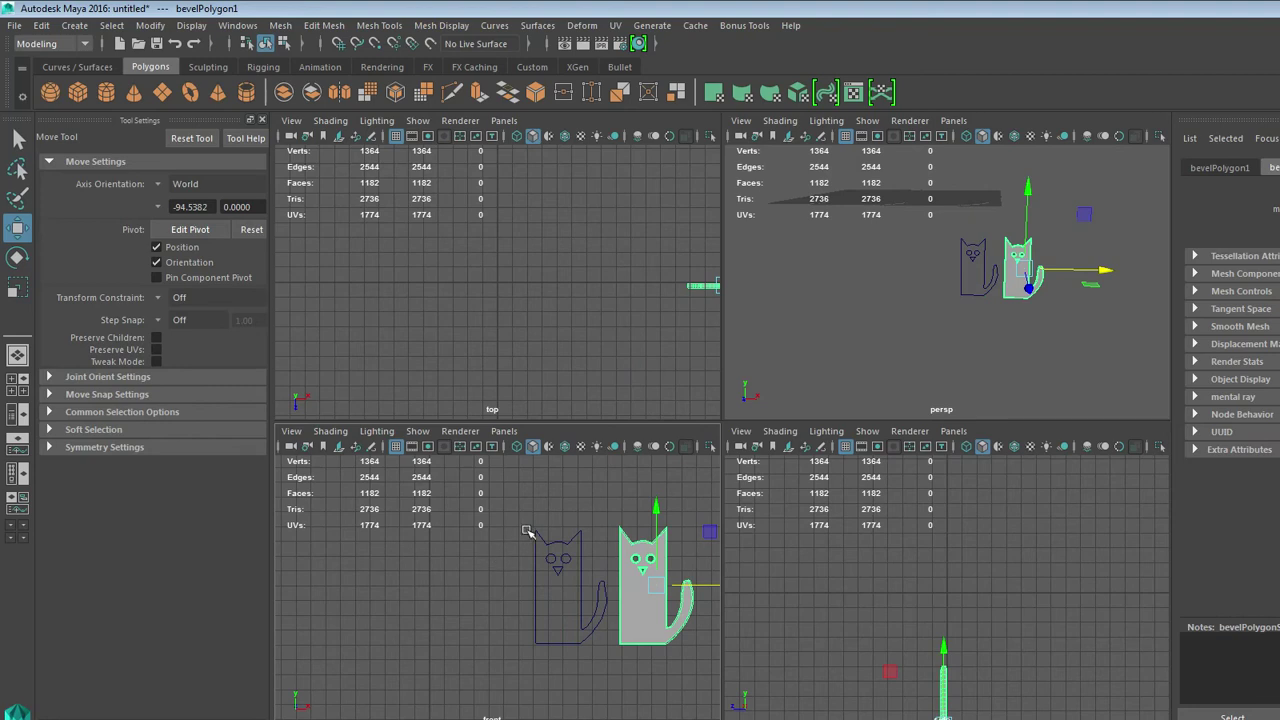
# Select the original outline curves, close the Attribute Editor and hide the curves.
pyautogui.moveTo(528, 528); pyautogui.dragTo(608, 642)
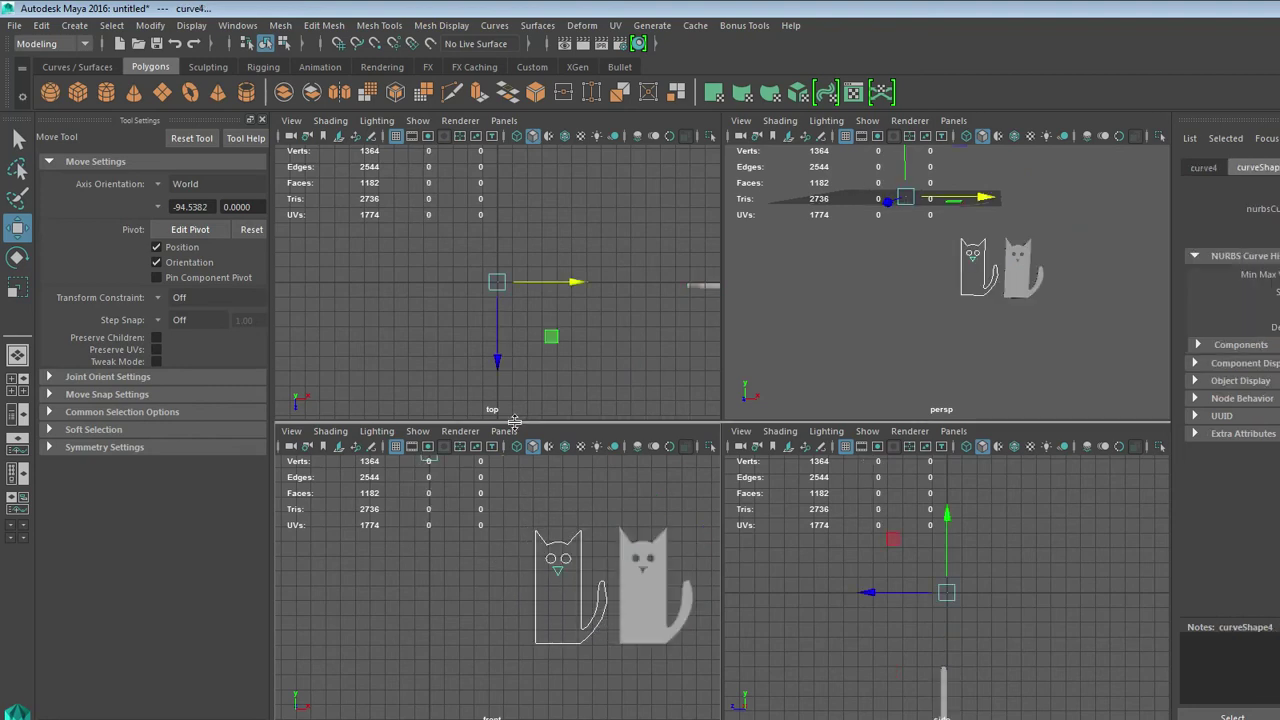
pyautogui.moveTo(908, 160)
pyautogui.mouseDown()
pyautogui.moveTo(905, 190)
pyautogui.moveTo(906, 148)
pyautogui.mouseUp()
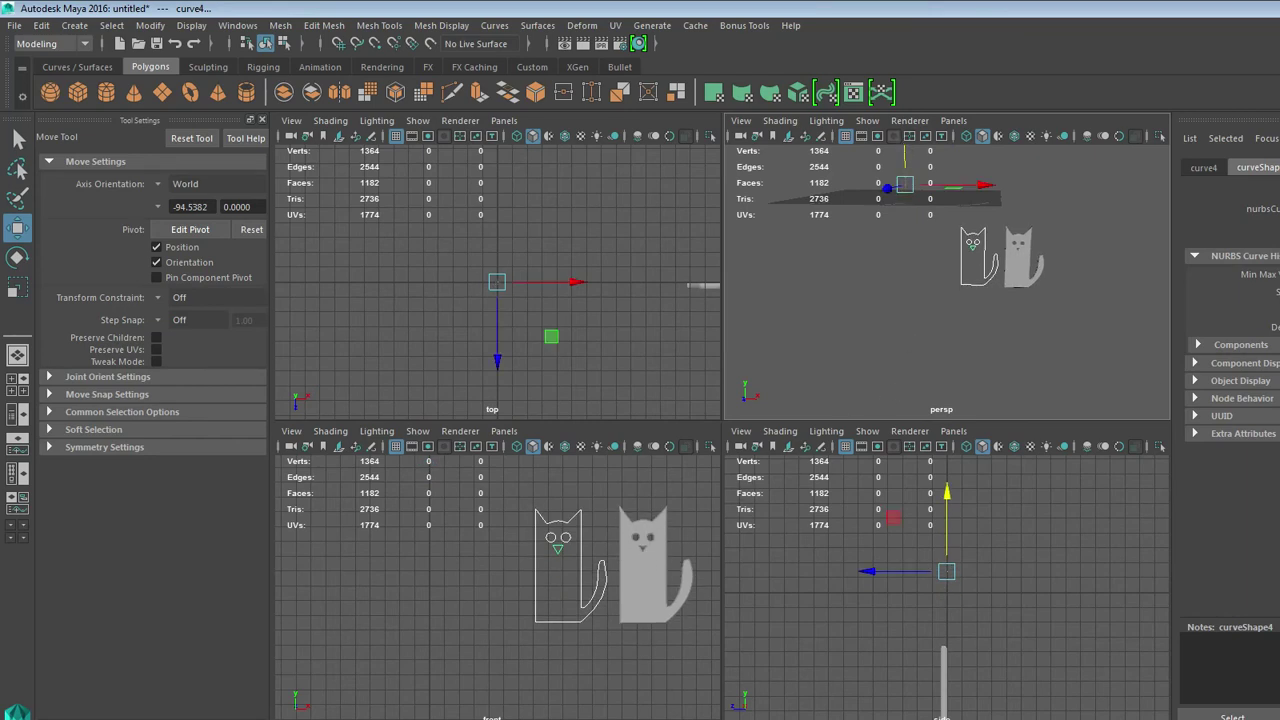
pyautogui.hotkey('ctrl', 'a')
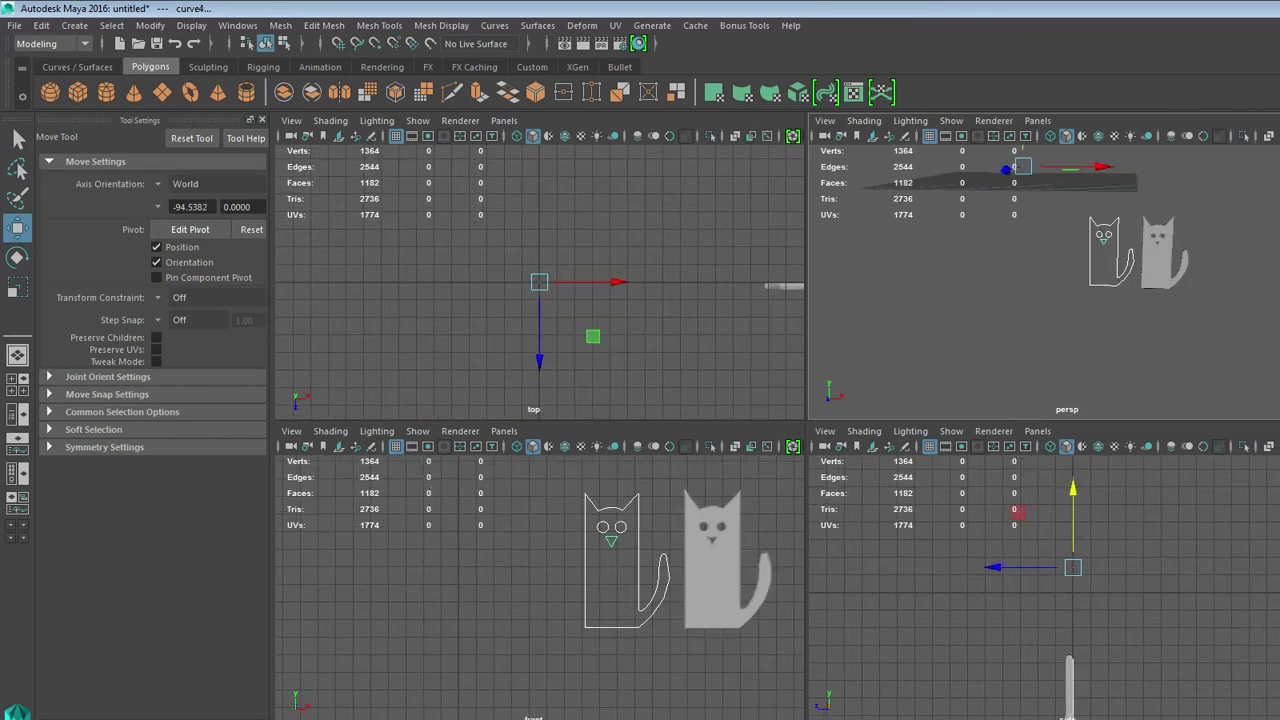
pyautogui.hotkey('ctrl', 'h')
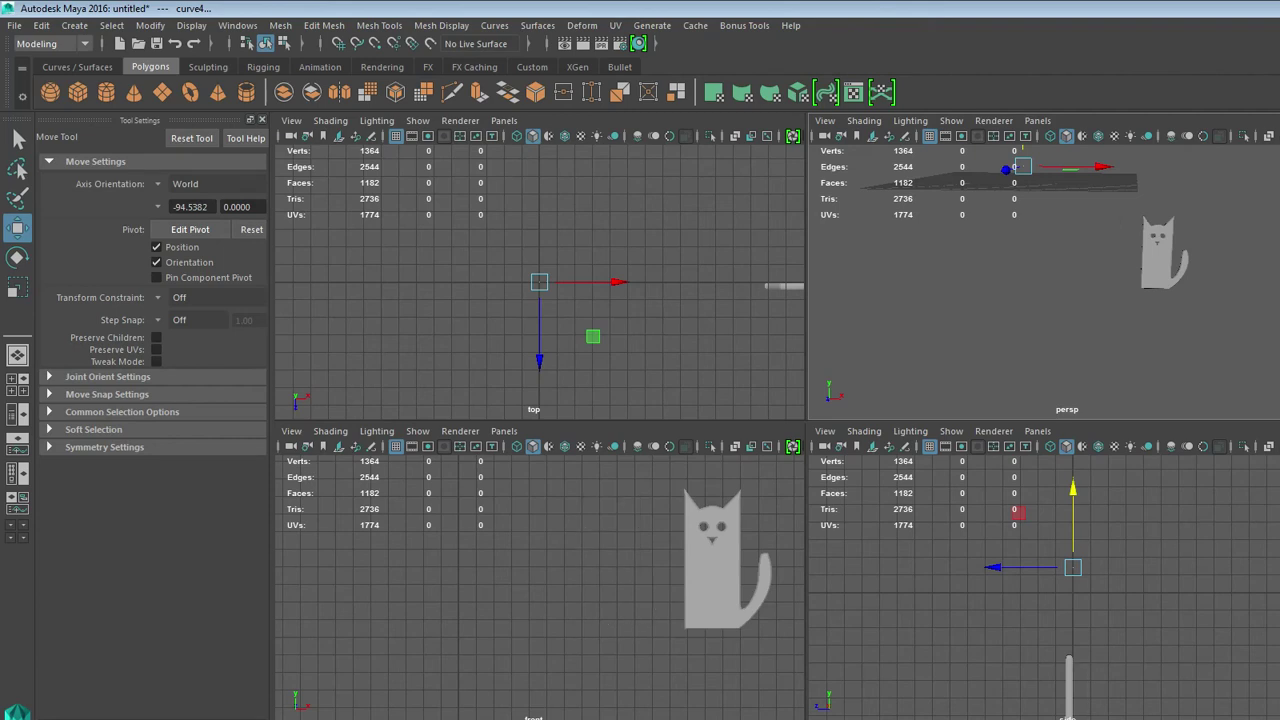
# In the Outliner layout, check IllustratorCurves1, select bevelPolygon1, then return to four views.
pyautogui.click(18, 422)
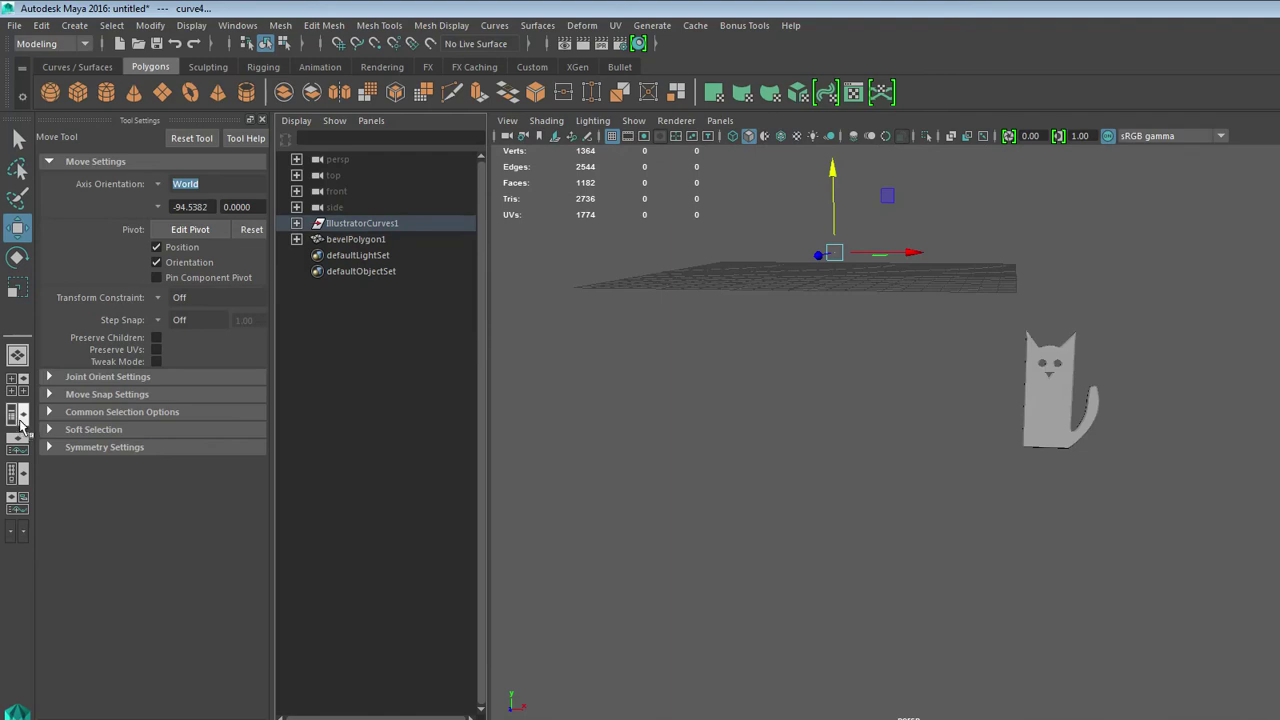
pyautogui.click(350, 226)
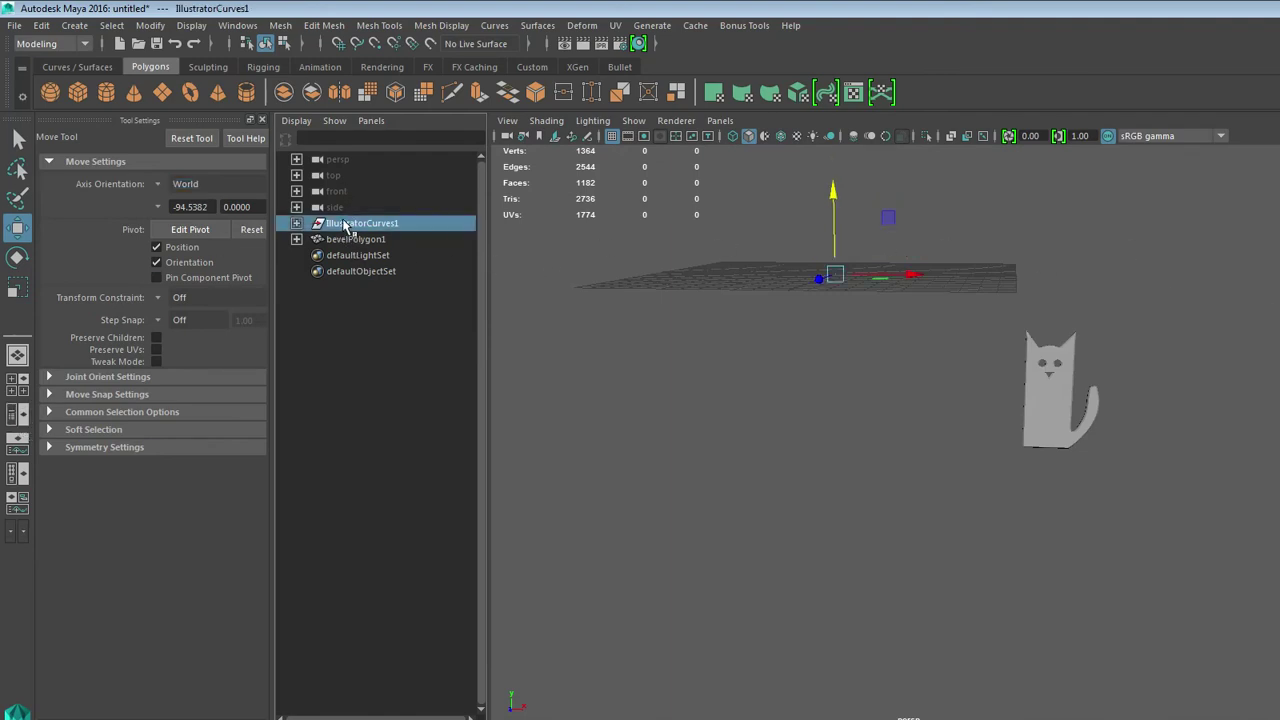
pyautogui.click(1040, 404)
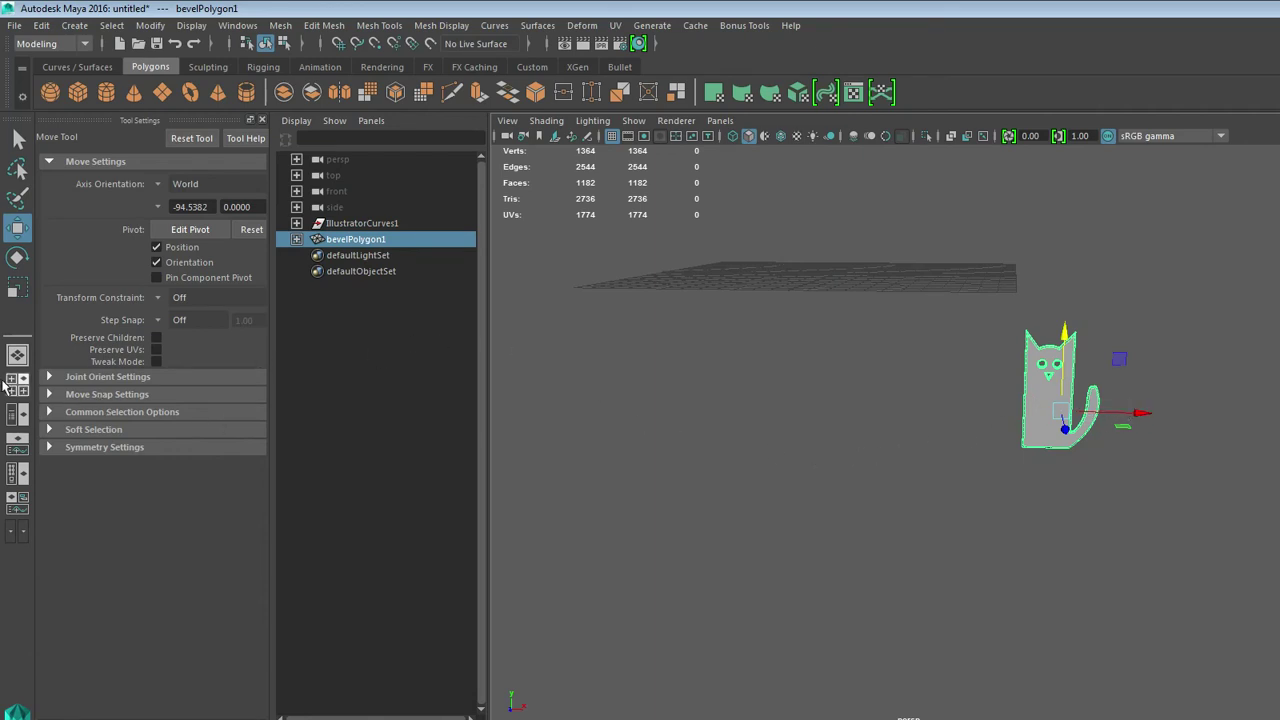
pyautogui.click(17, 384)
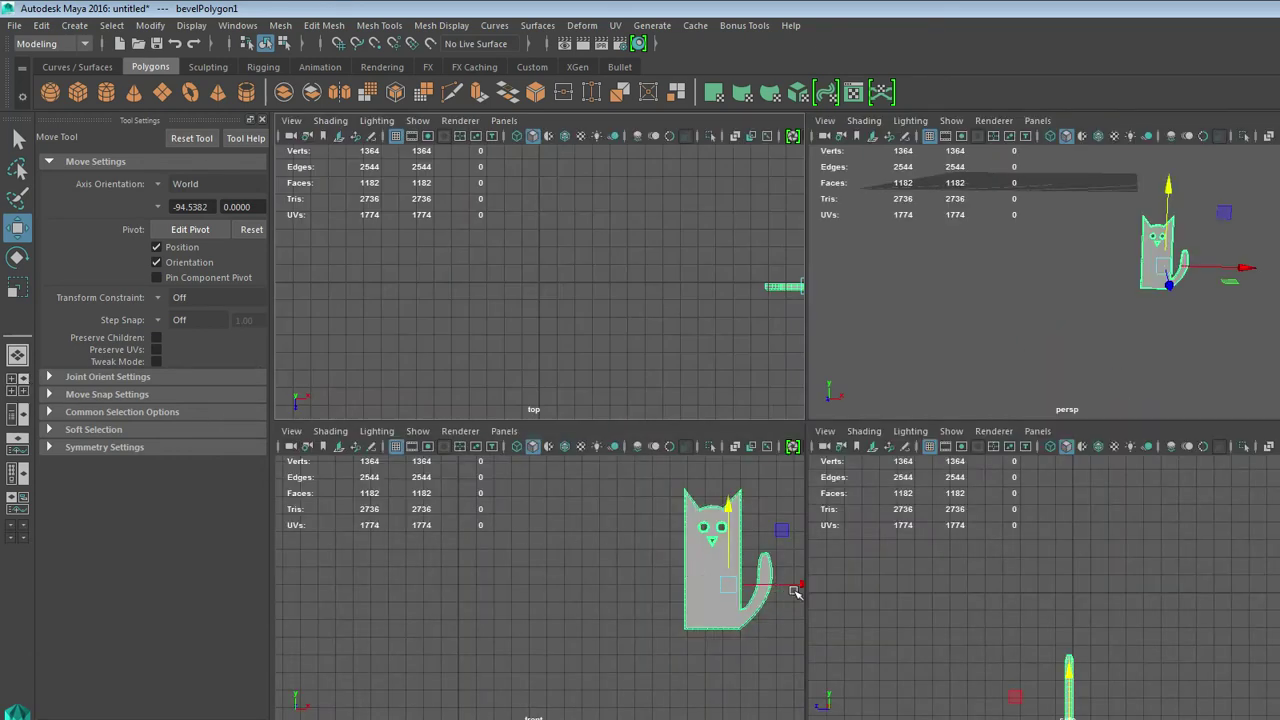
# Move the beveled cat left and rotate it around Y until its face shows from the front.
pyautogui.moveTo(797, 584); pyautogui.dragTo(640, 581)
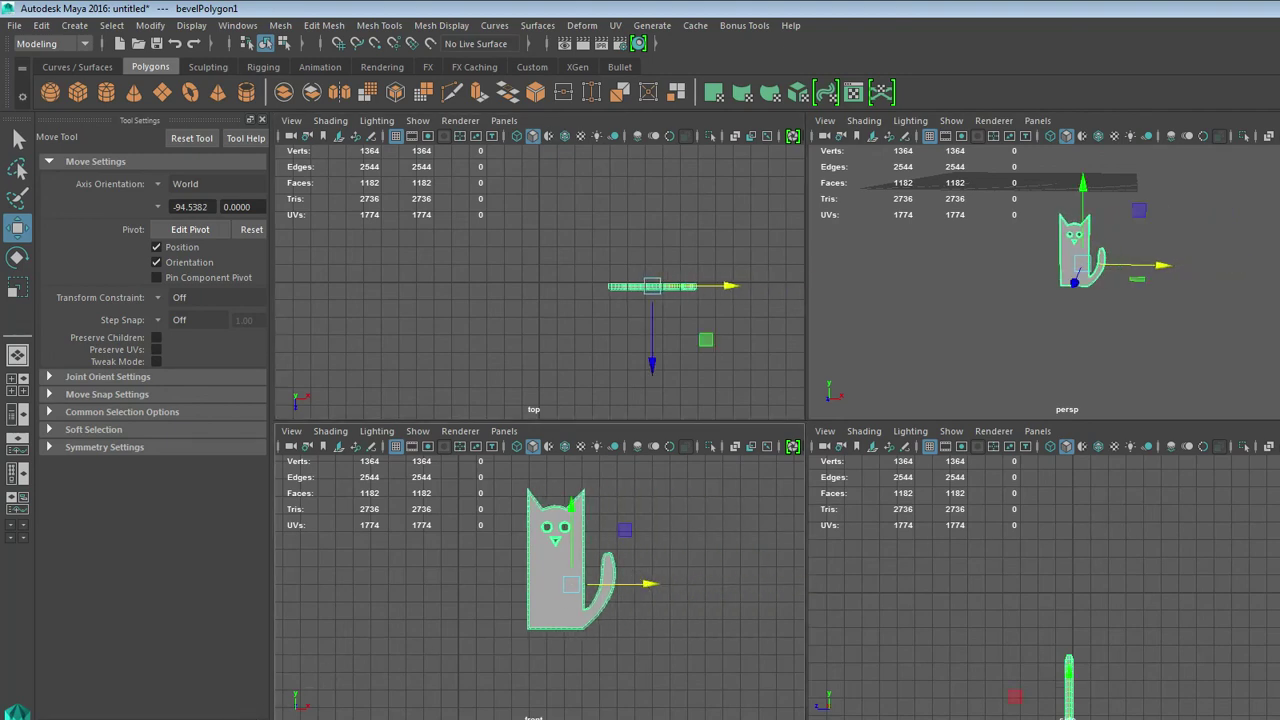
pyautogui.click(17, 257)
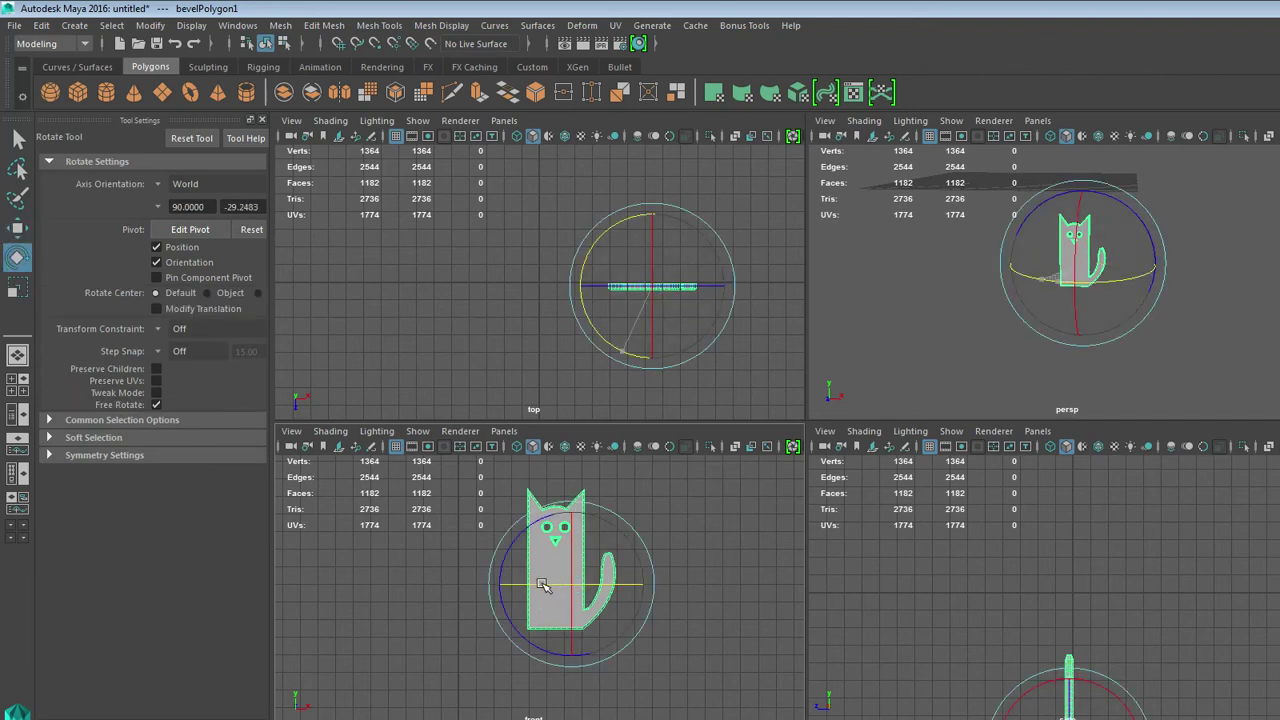
pyautogui.moveTo(628, 584); pyautogui.dragTo(600, 594)
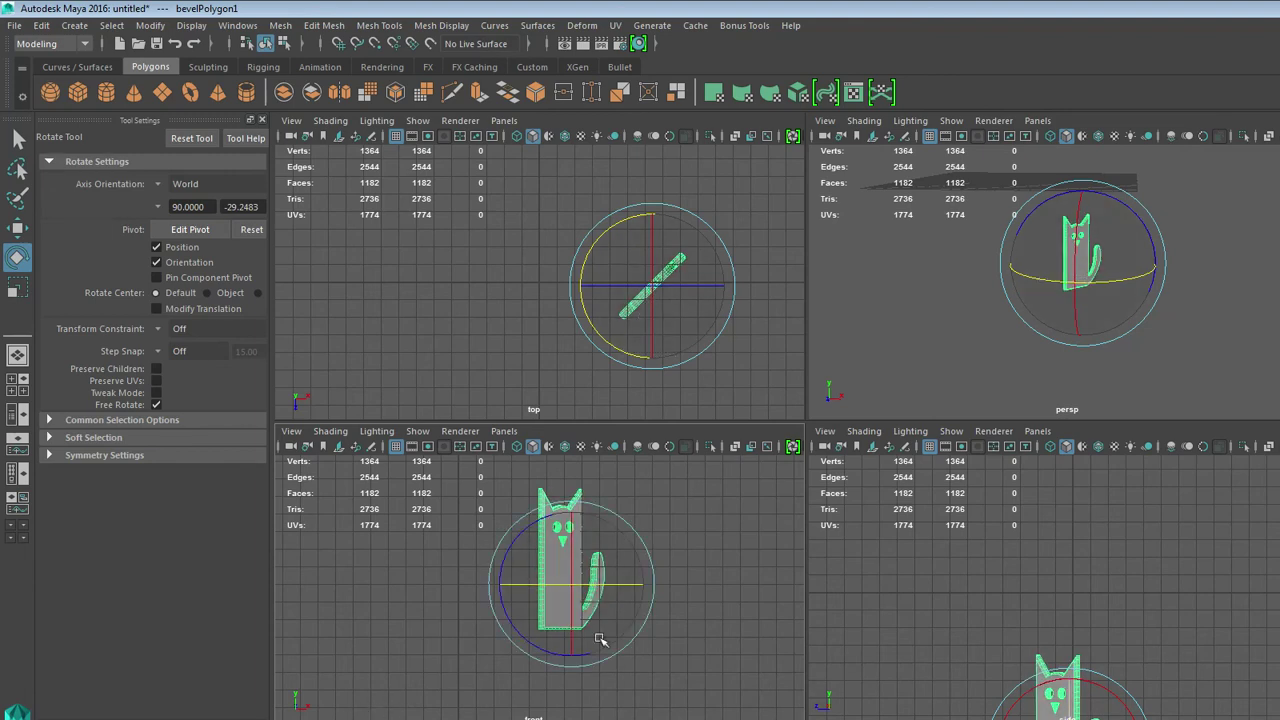
pyautogui.moveTo(600, 585); pyautogui.dragTo(662, 594)
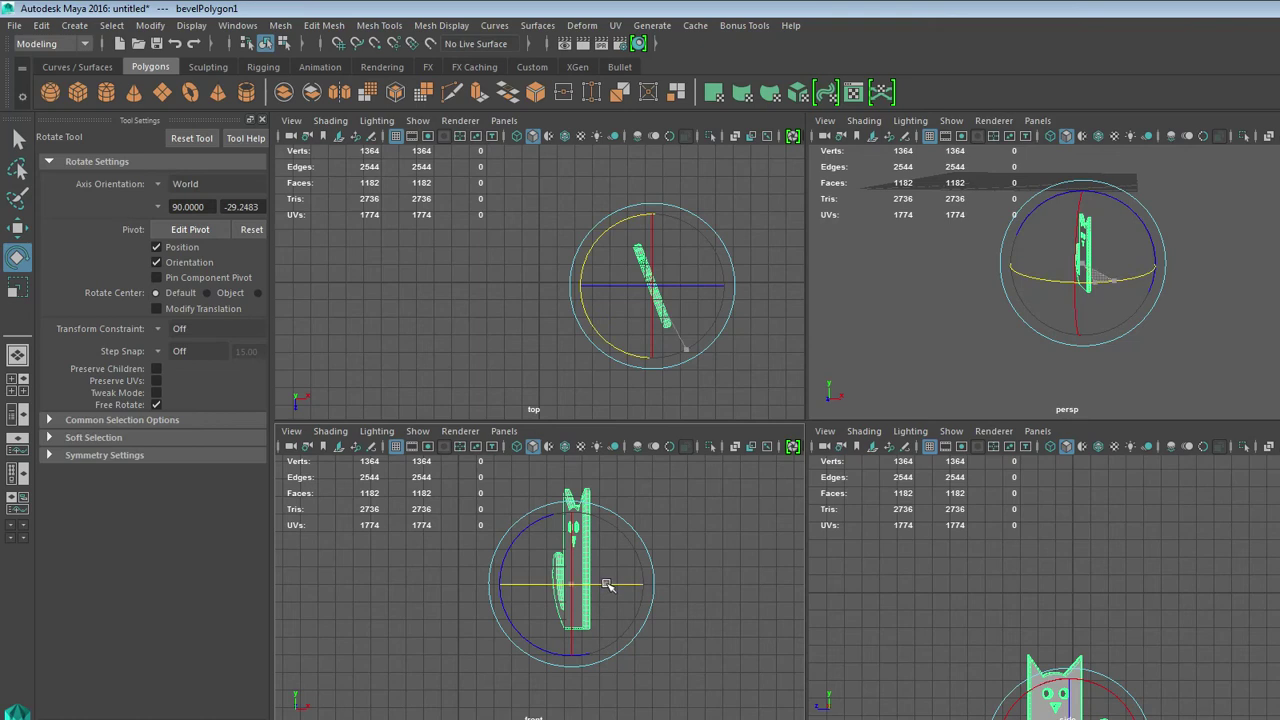
pyautogui.moveTo(609, 588); pyautogui.dragTo(668, 586)
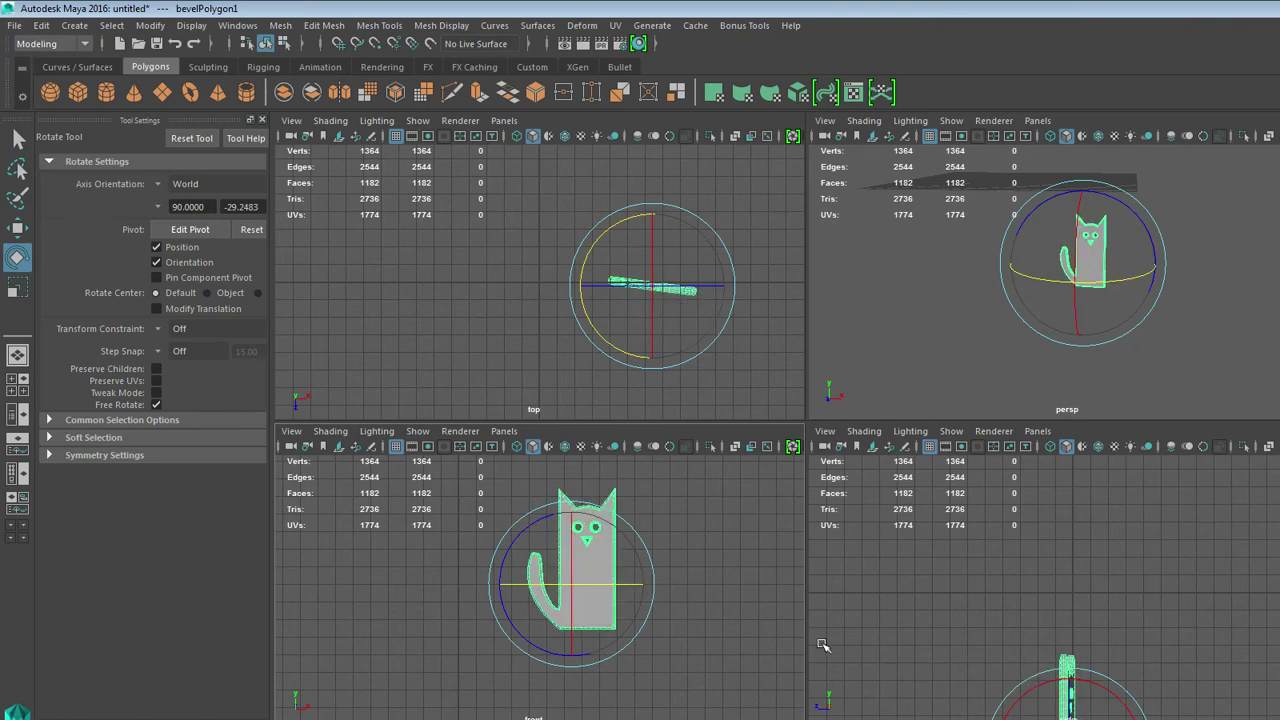
pyautogui.moveTo(648, 585); pyautogui.dragTo(678, 586)
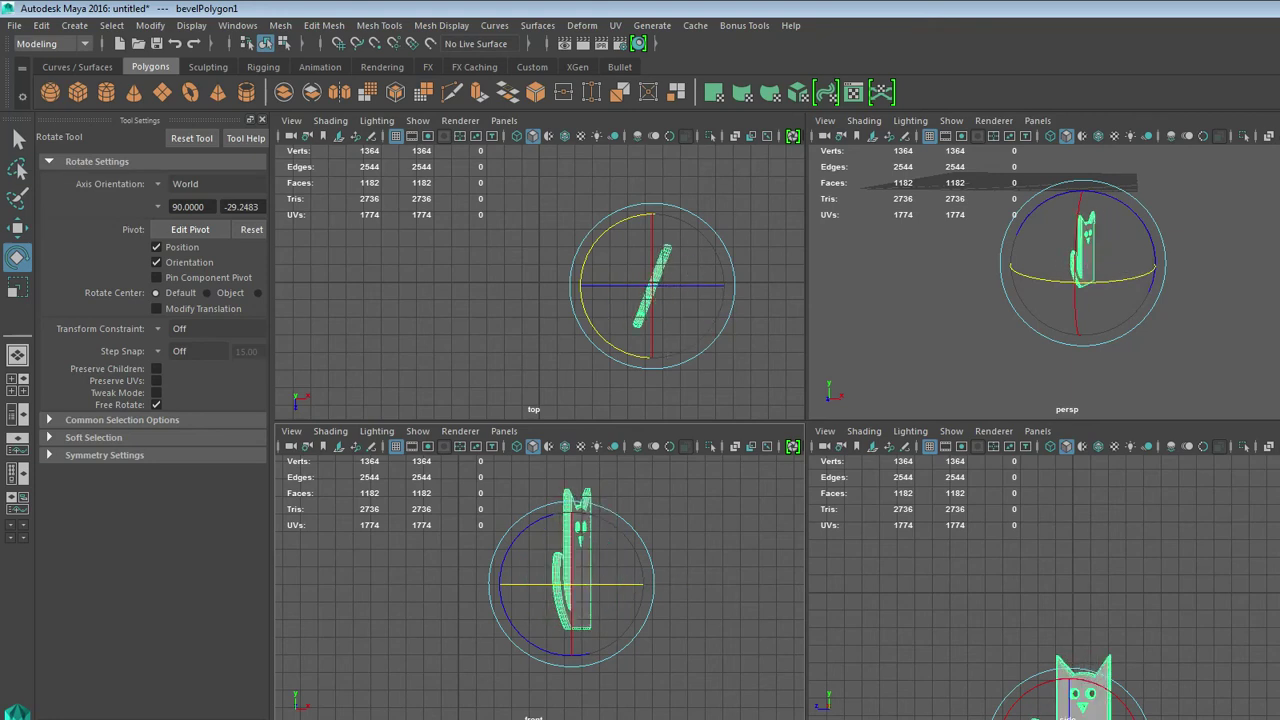
pyautogui.moveTo(640, 585); pyautogui.dragTo(690, 587)
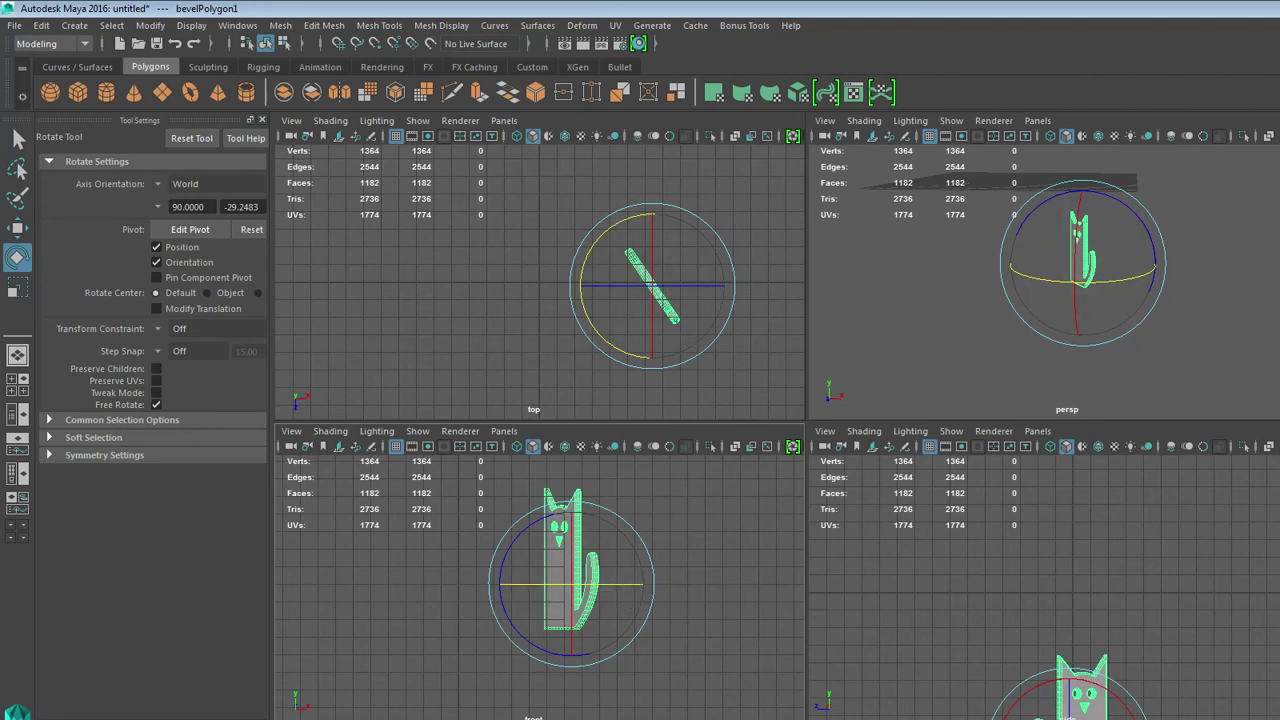
pyautogui.moveTo(624, 586)
pyautogui.mouseDown()
pyautogui.moveTo(767, 576)
pyautogui.moveTo(616, 586)
pyautogui.moveTo(644, 594)
pyautogui.mouseUp()
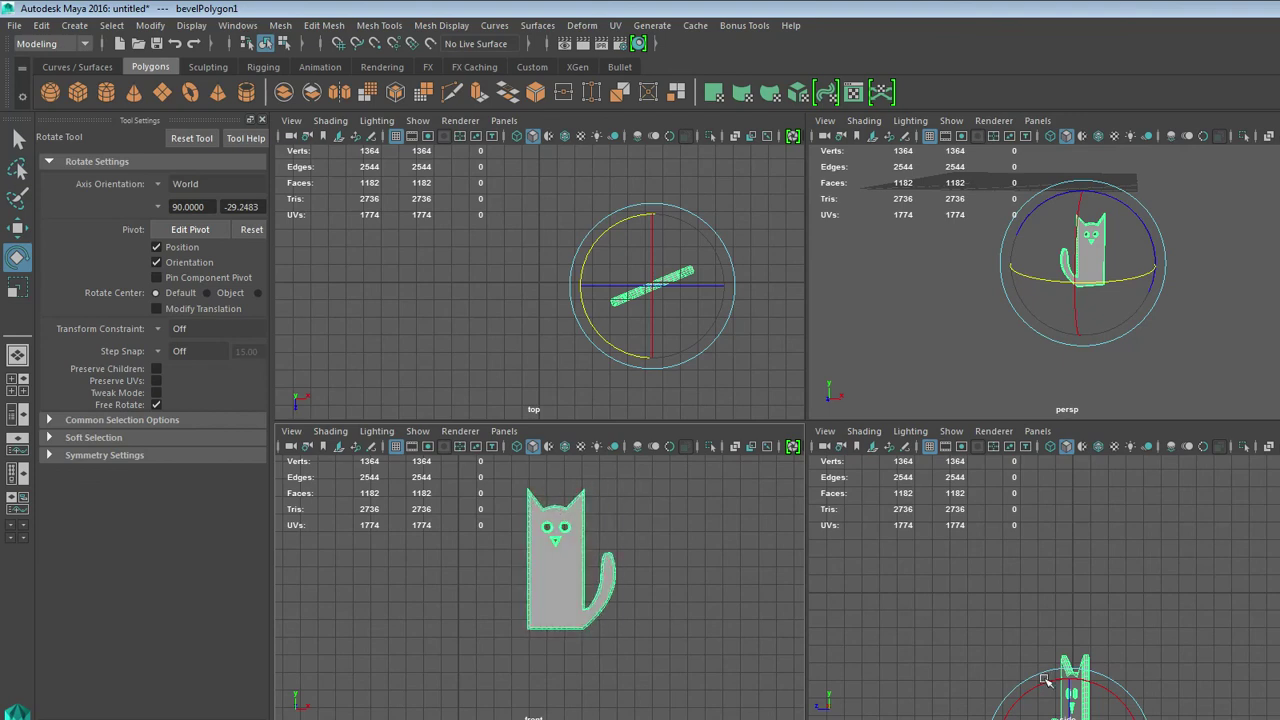
# Maximize the front view, deselect the cat, and open Playblast Options keeping avi format.
pyautogui.press('space')
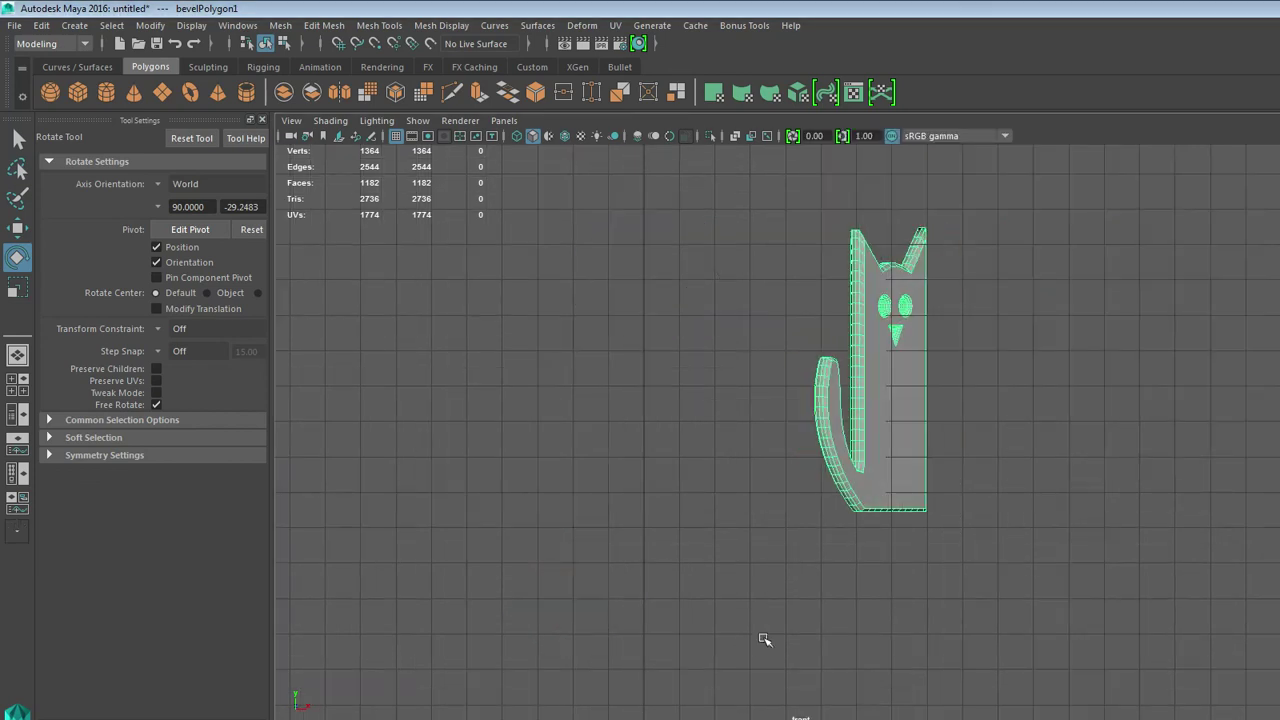
pyautogui.click(764, 639)
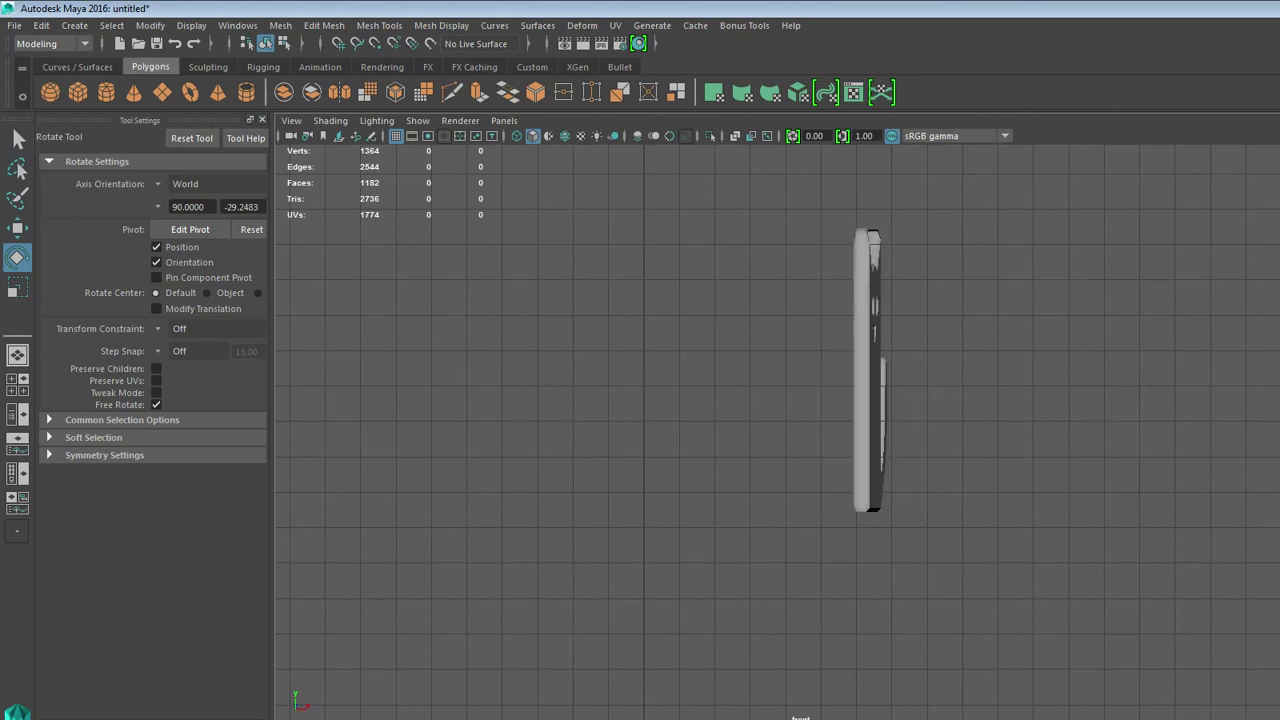
pyautogui.click(234, 25)
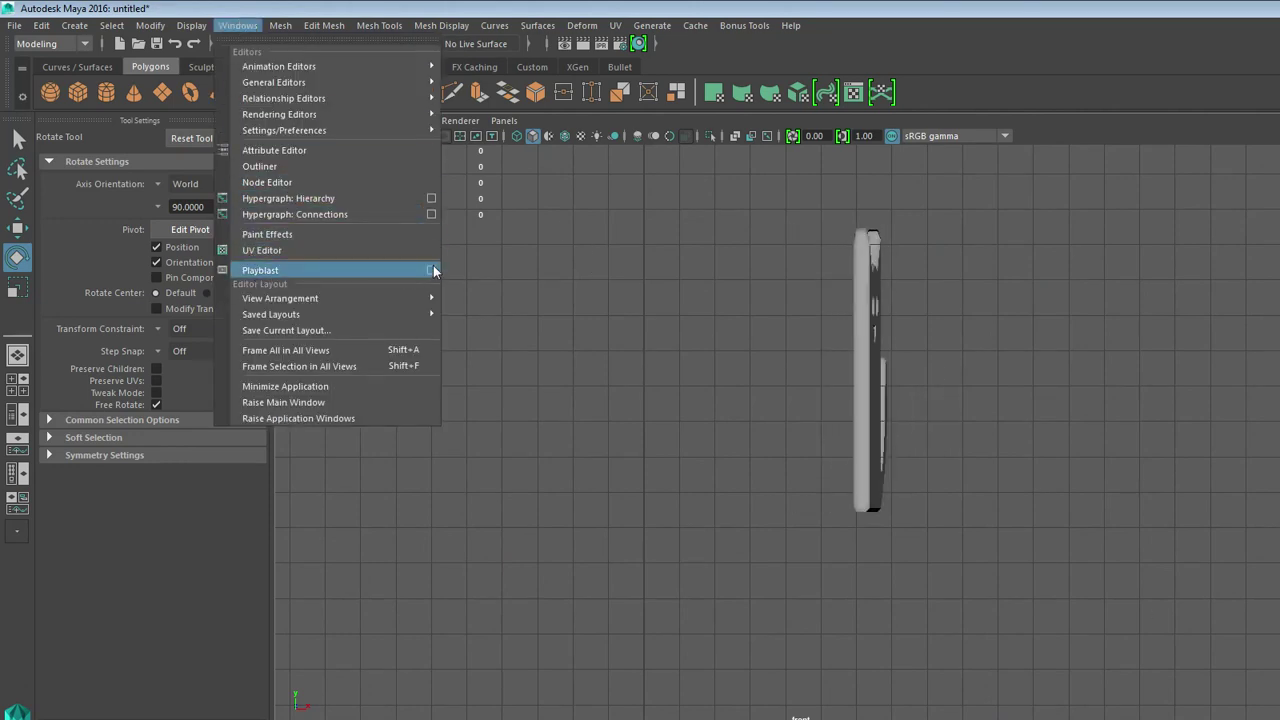
pyautogui.click(431, 270)
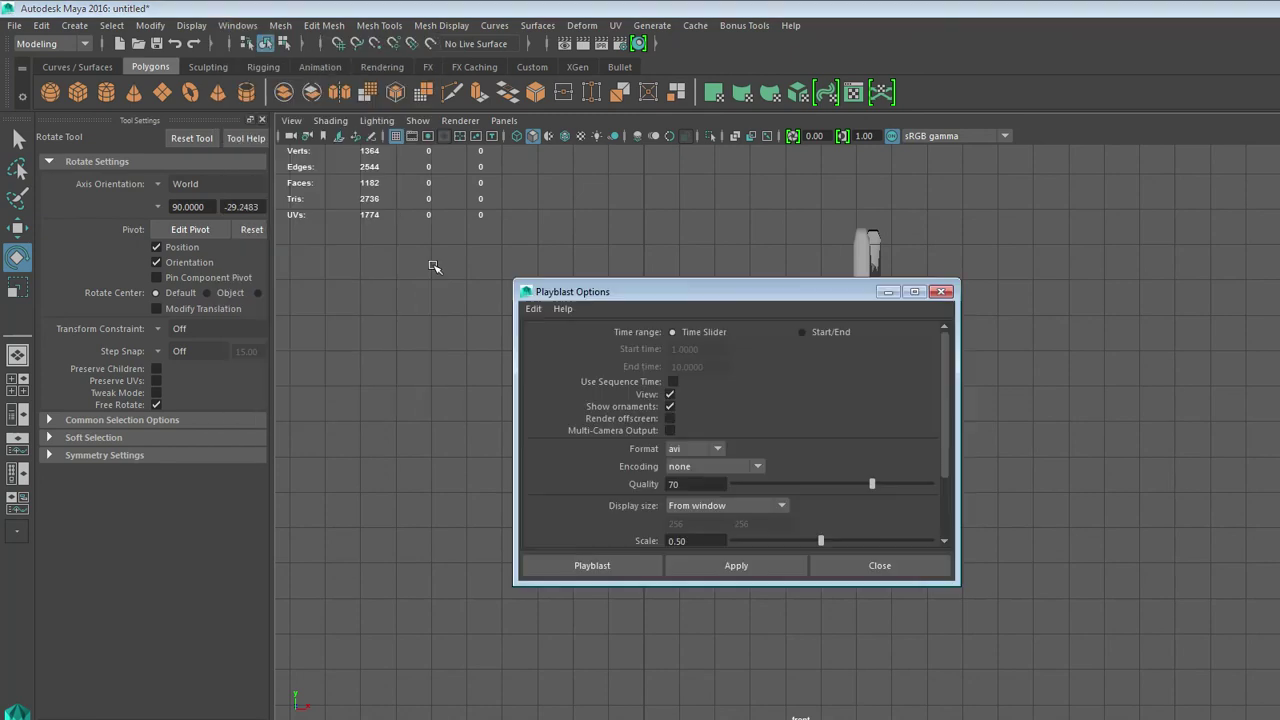
pyautogui.click(716, 449)
pyautogui.click(698, 482)
# Turn on Save to file and browse for the movie's save location.
pyautogui.moveTo(938, 372); pyautogui.dragTo(946, 430)
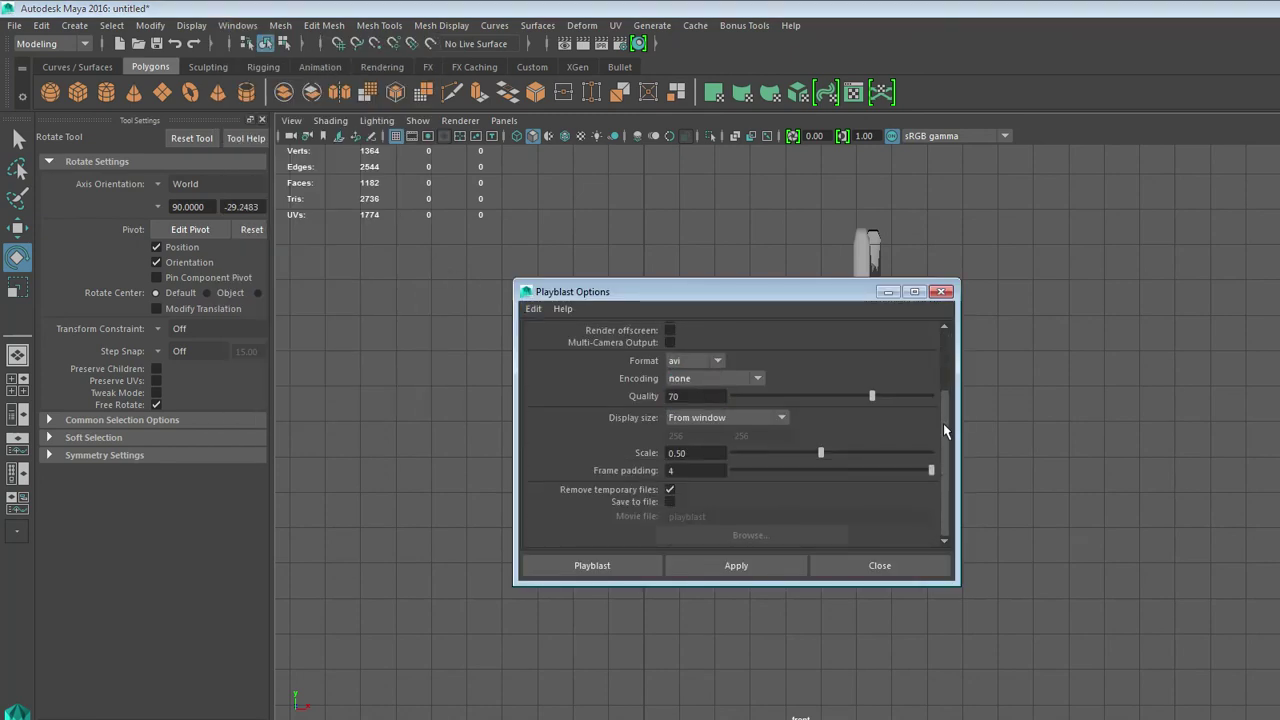
pyautogui.click(670, 501)
pyautogui.click(728, 535)
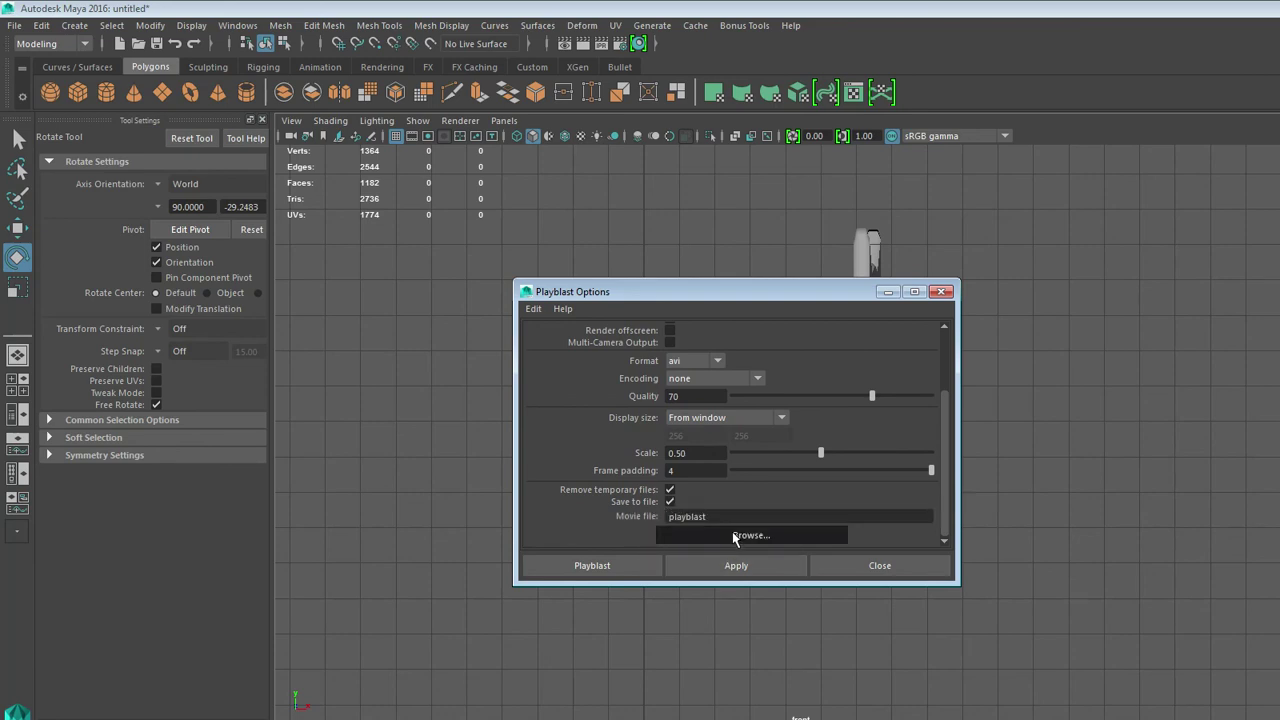
# Go to the D: drive and begin entering the movie file name 'catcat'.
pyautogui.click(462, 186)
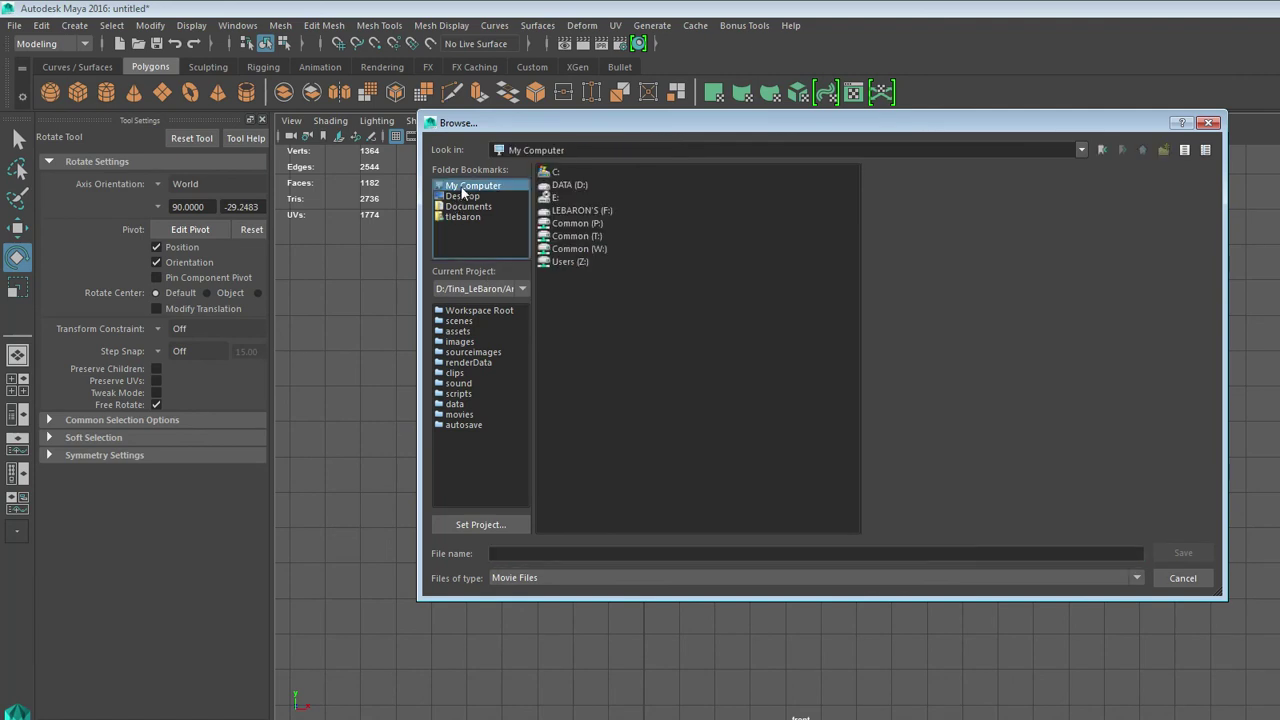
pyautogui.doubleClick(551, 191)
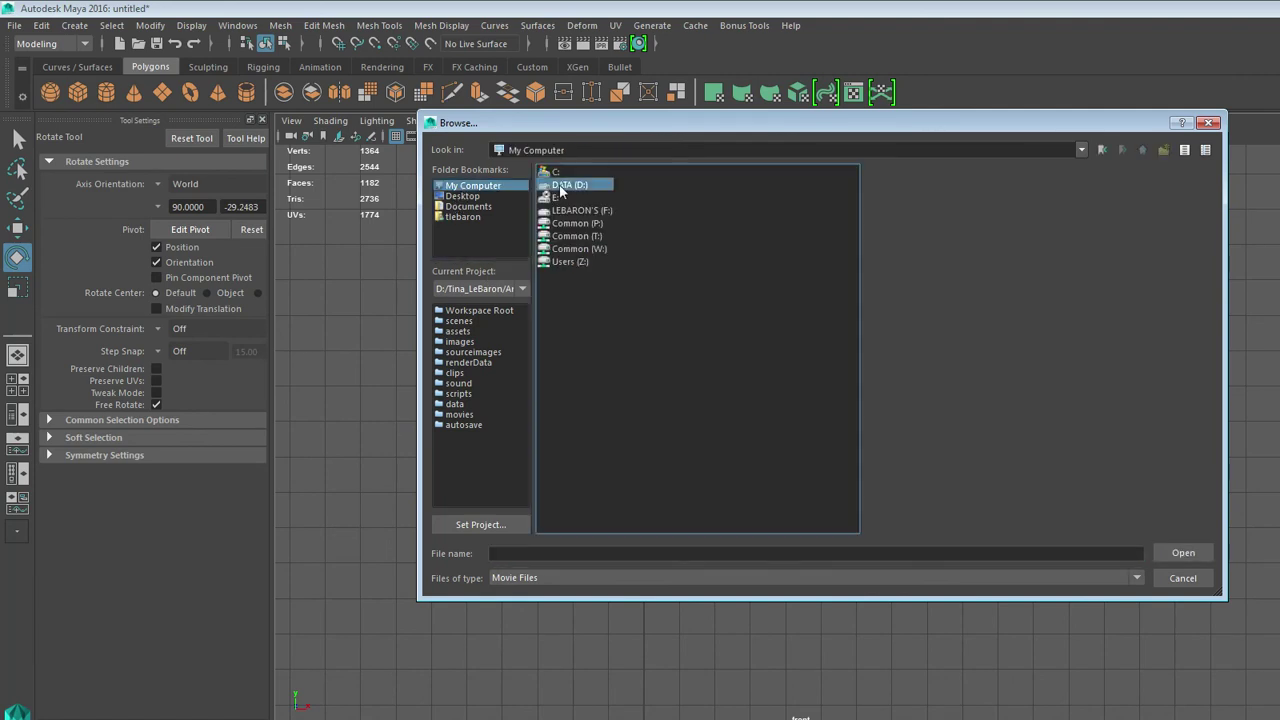
pyautogui.click(635, 554)
pyautogui.write('cat')
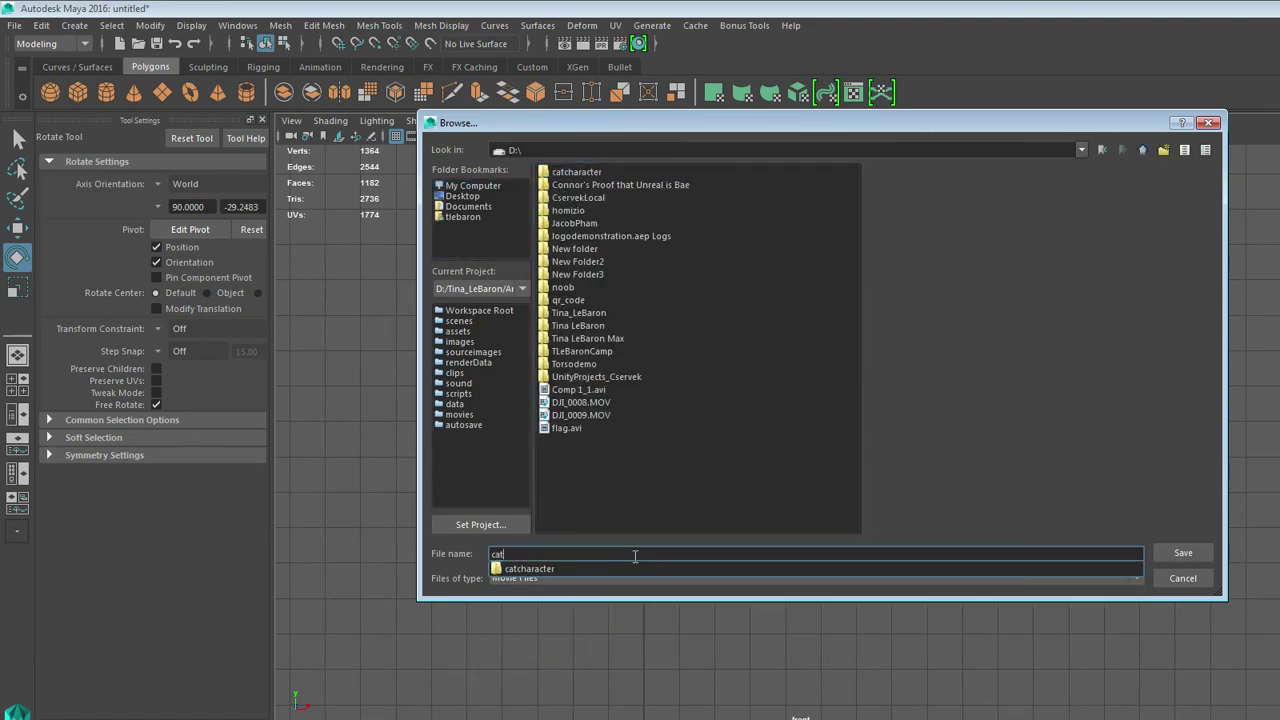
pyautogui.write('catlogotest')
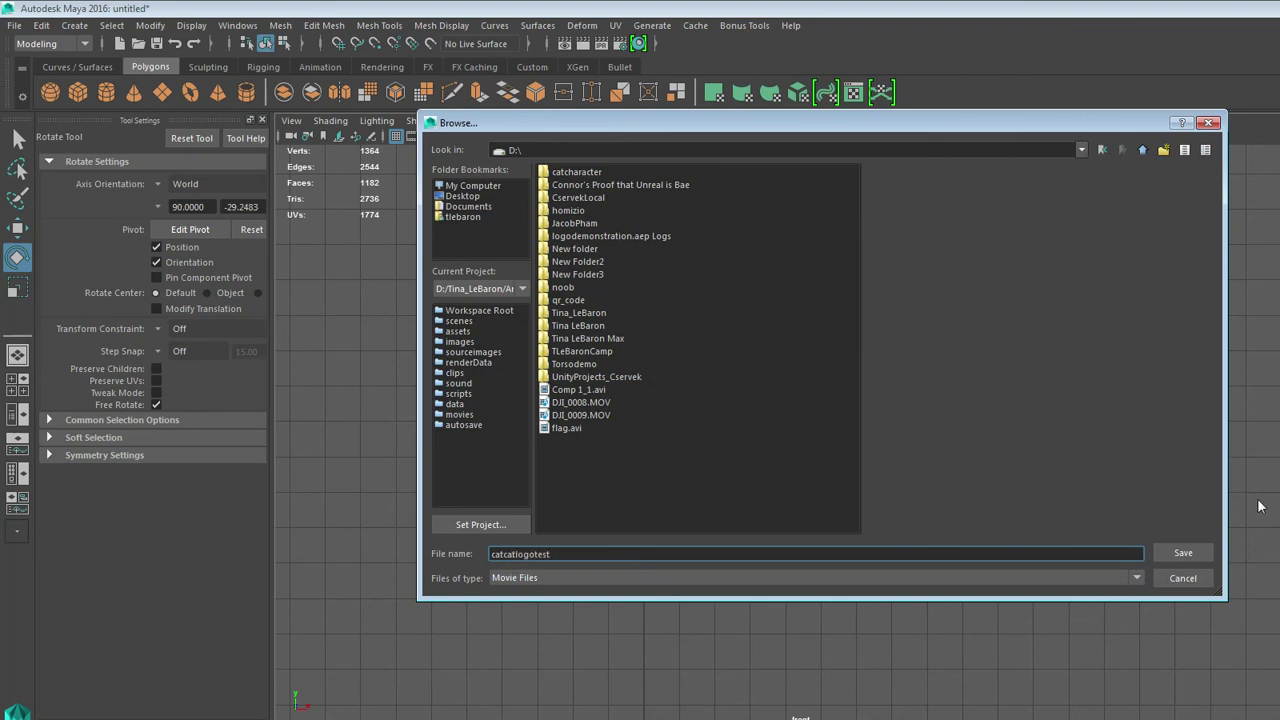
# Save the movie file as catcatlogotest and render the playblast.
pyautogui.click(1181, 553)
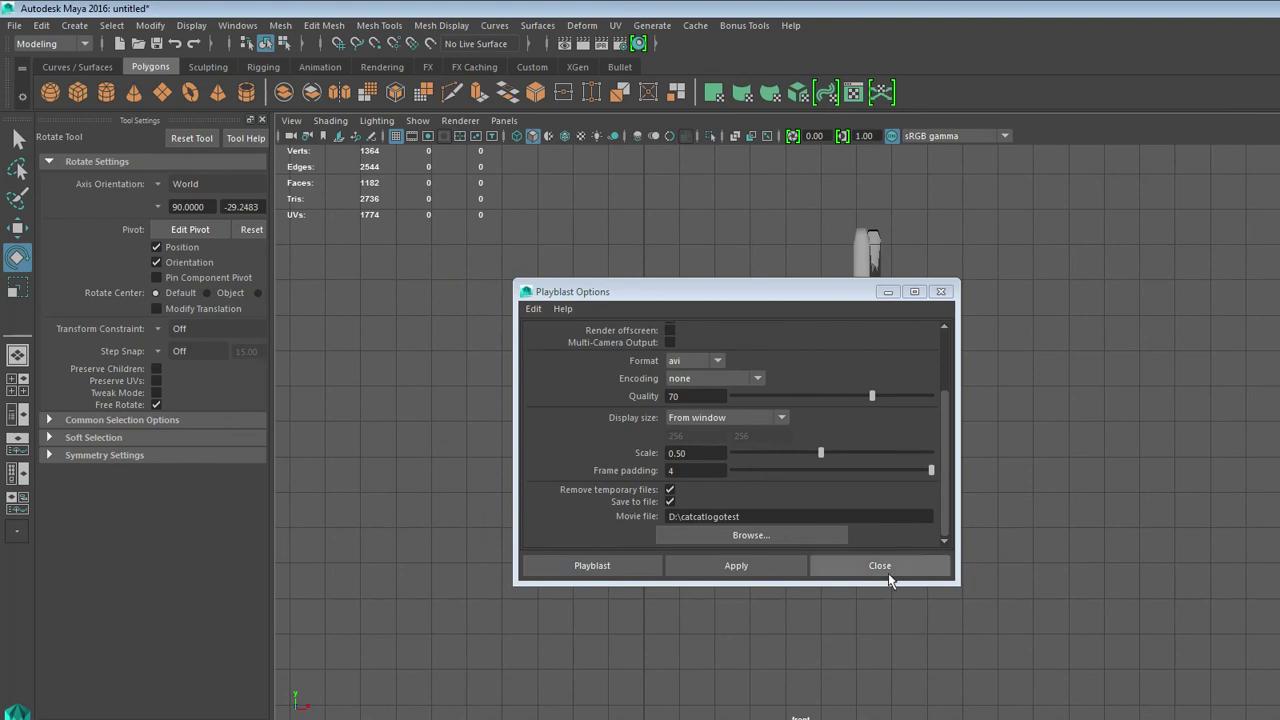
pyautogui.click(650, 566)
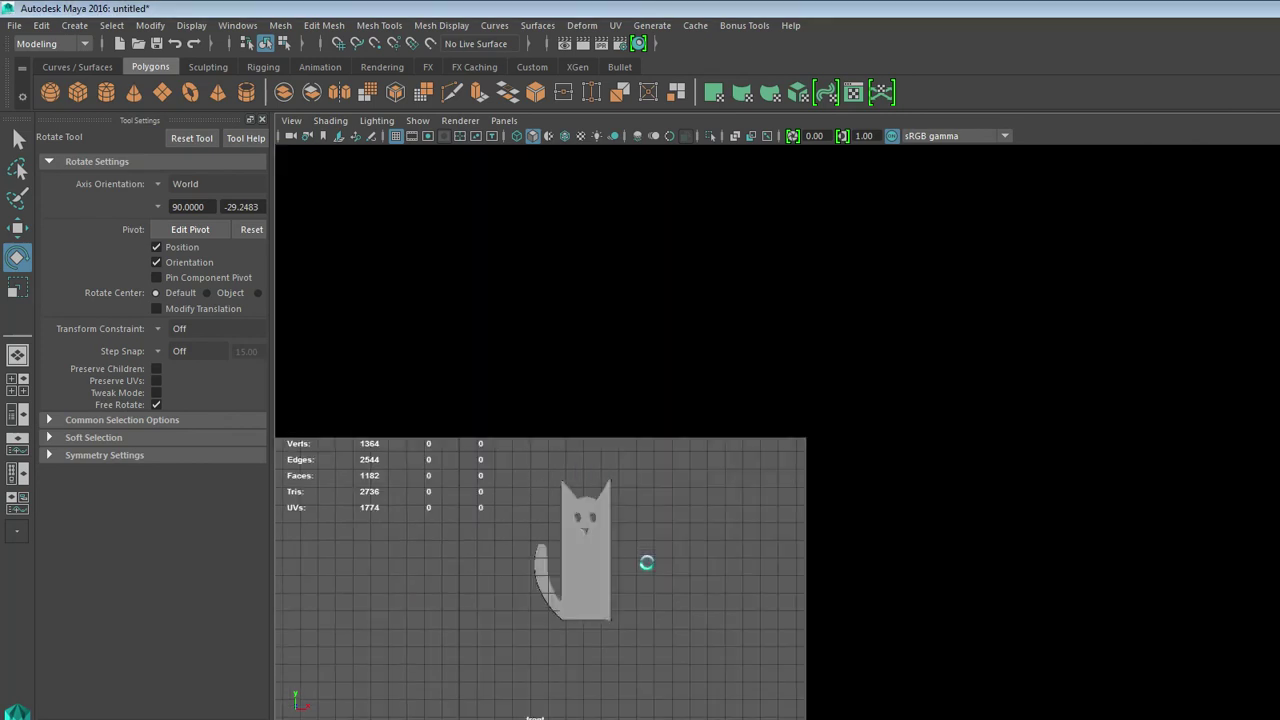